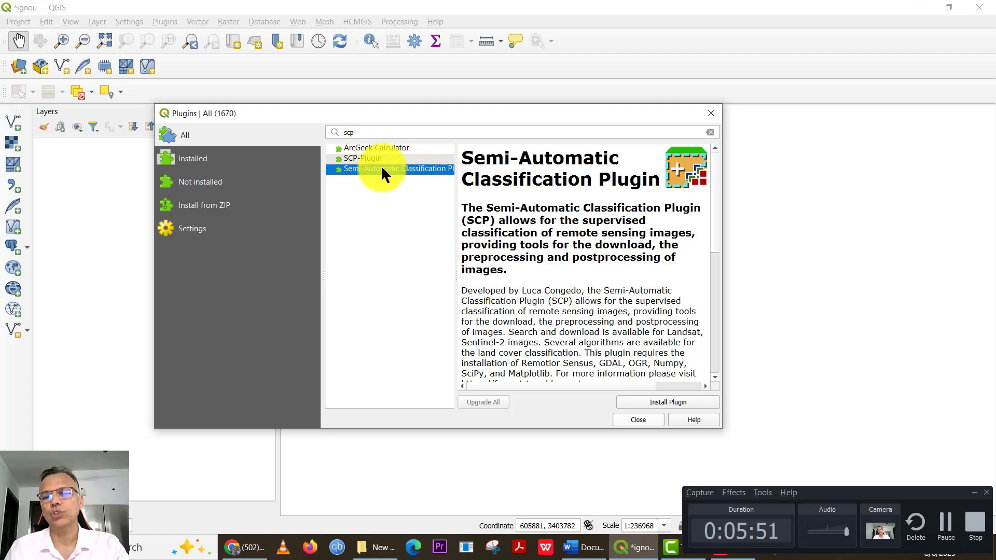
- Install the Semi-Automatic Classification Plugin, leave the plugin manager and close the SCP Dock
{"action": "left_click", "coordinate": [651, 402]}
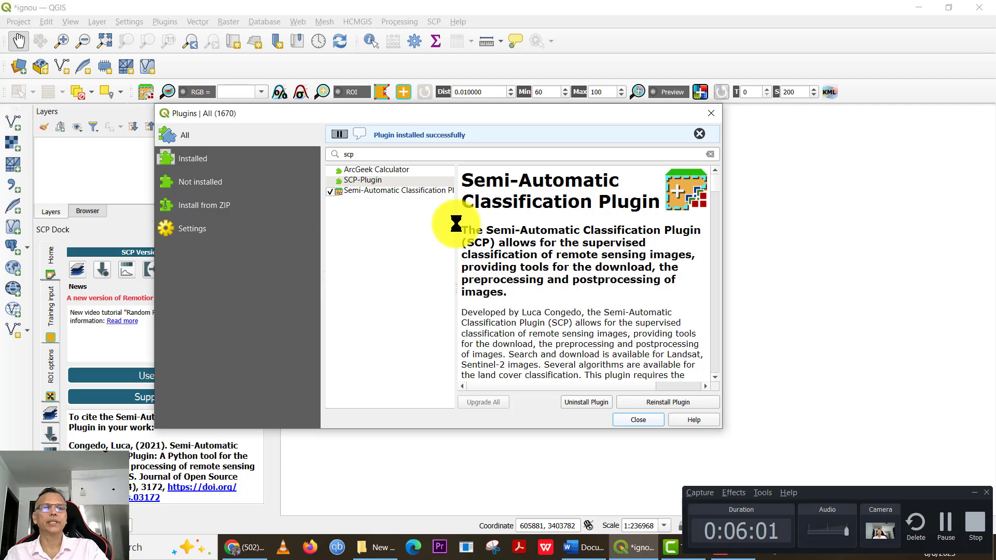
{"action": "left_click", "coordinate": [639, 420]}
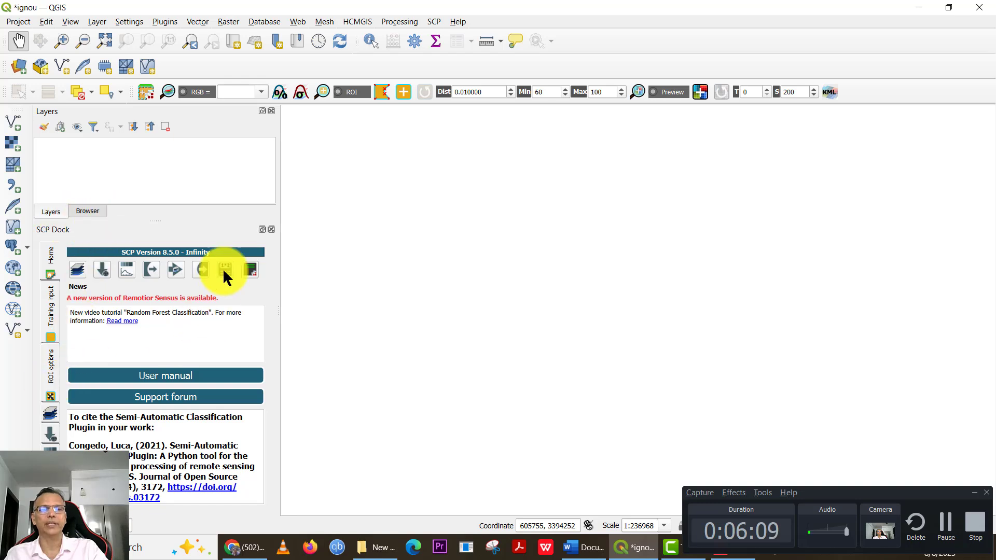
{"action": "left_click", "coordinate": [271, 229]}
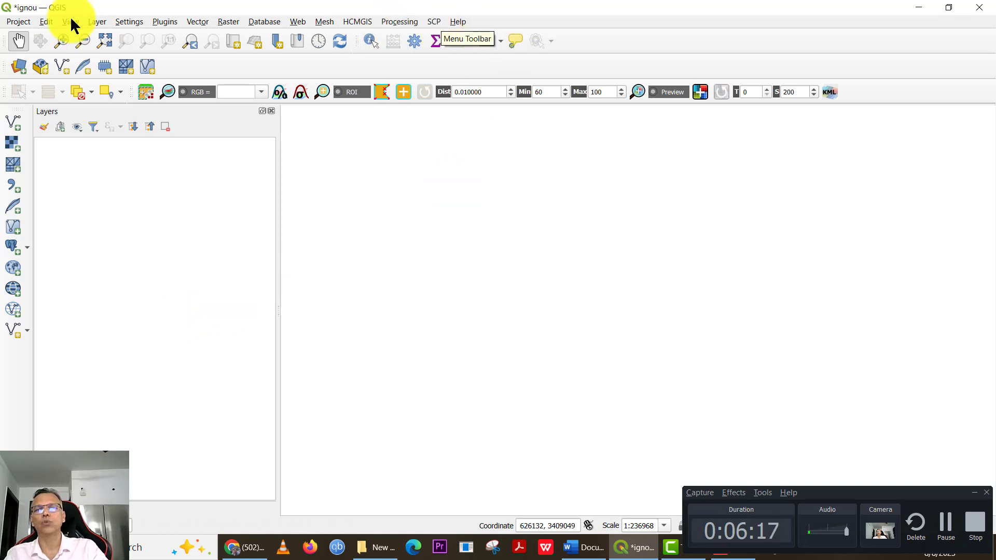
{"action": "left_click", "coordinate": [432, 23]}
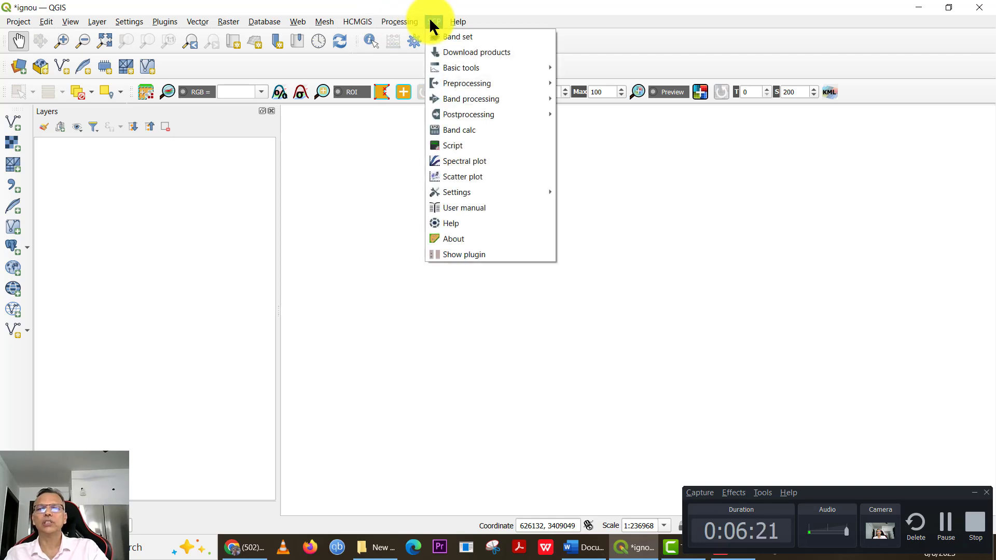
{"action": "left_click", "coordinate": [467, 252]}
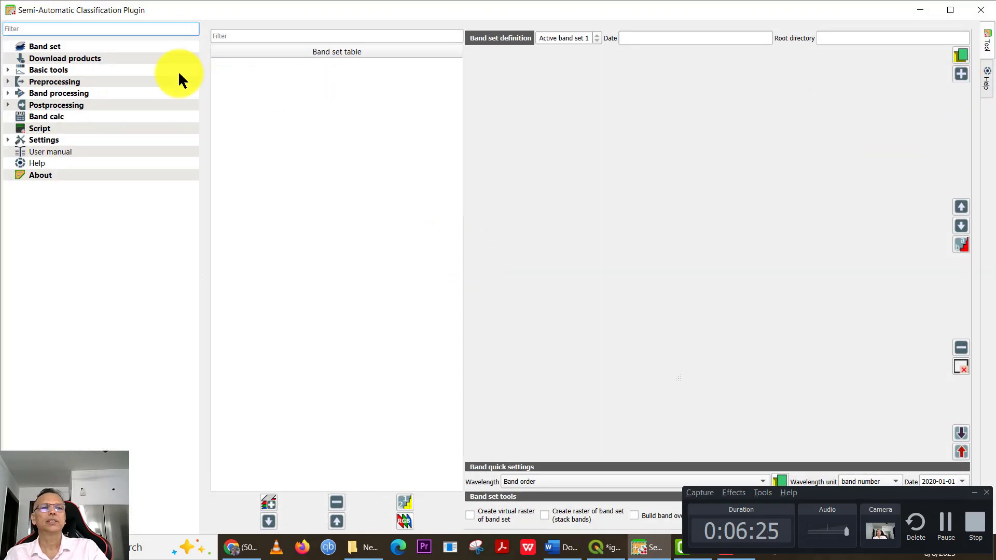
{"action": "left_click", "coordinate": [980, 10]}
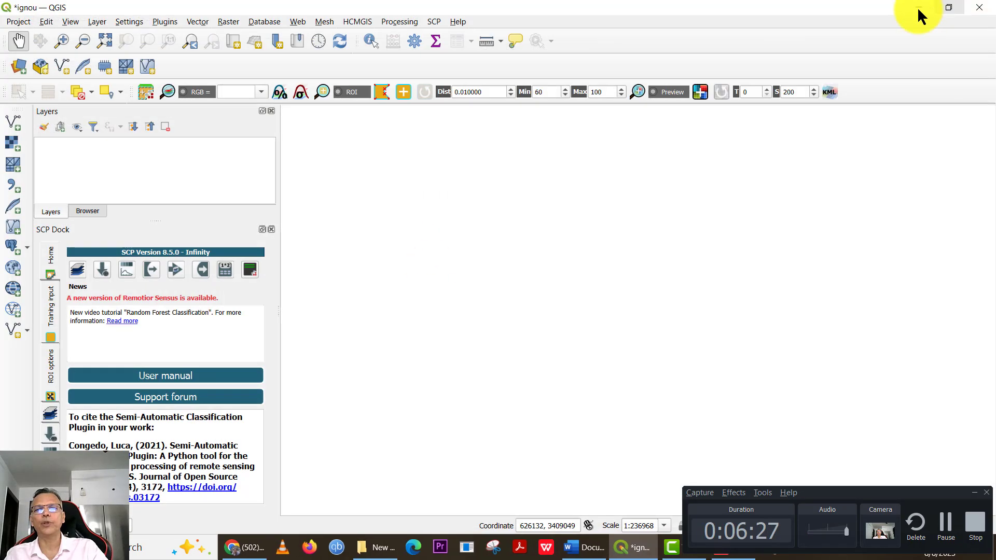
{"action": "left_click", "coordinate": [271, 229]}
- Open the Band set tool of the Semi-Automatic Classification Plugin
{"action": "left_click", "coordinate": [434, 22]}
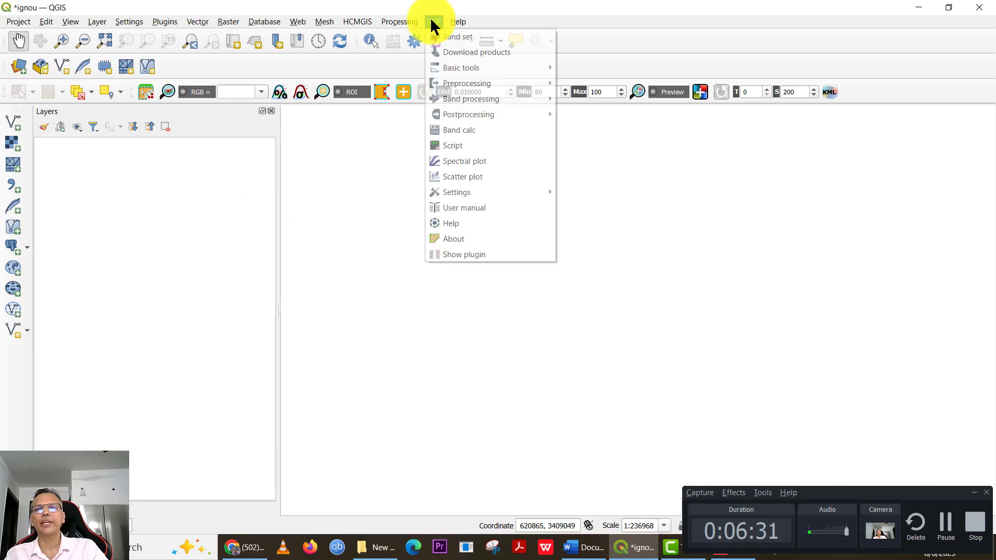
{"action": "left_click", "coordinate": [452, 35]}
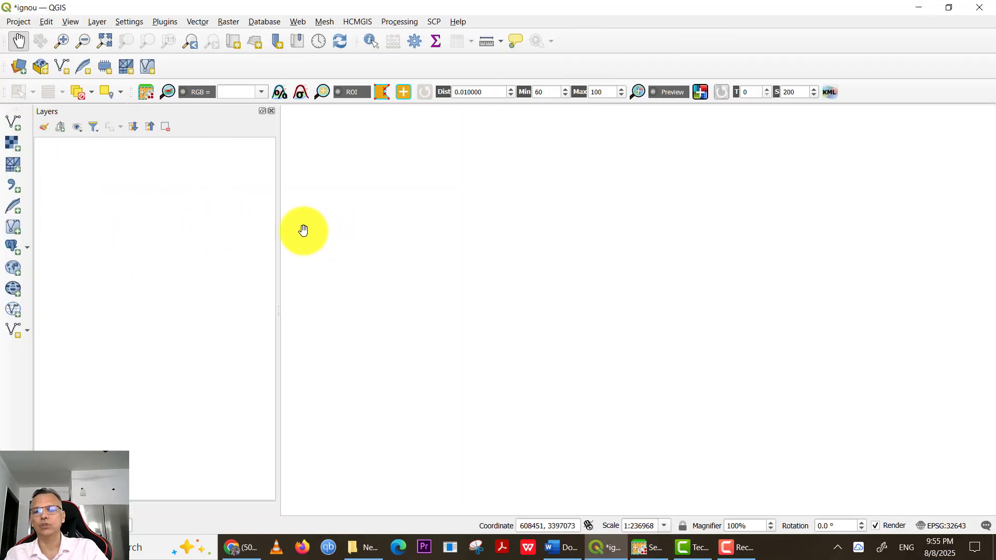
- Start adding a raster layer in QGIS and browse to the Satellite Data folder inside Ignou Practical _Remote Sensing
{"action": "left_click", "coordinate": [7, 150]}
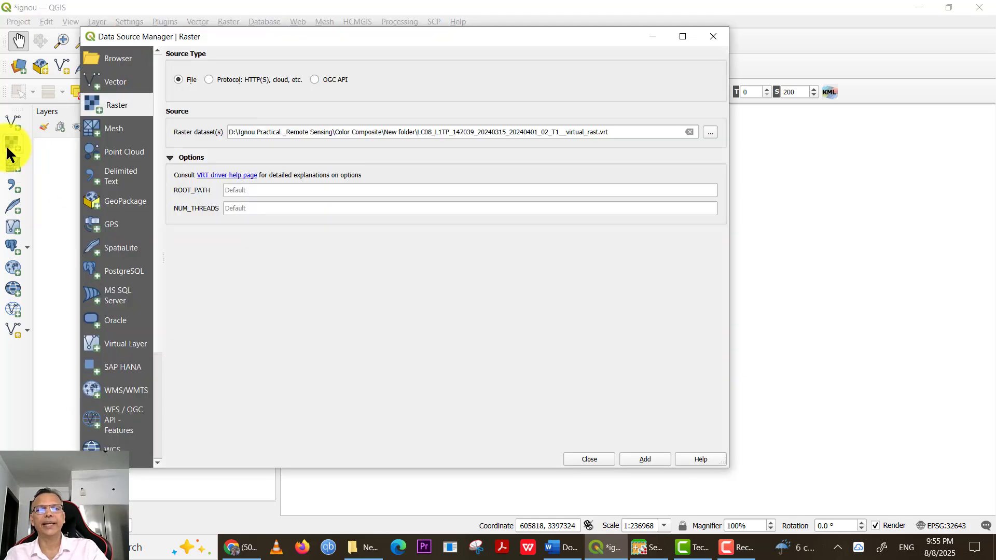
{"action": "left_click", "coordinate": [710, 131]}
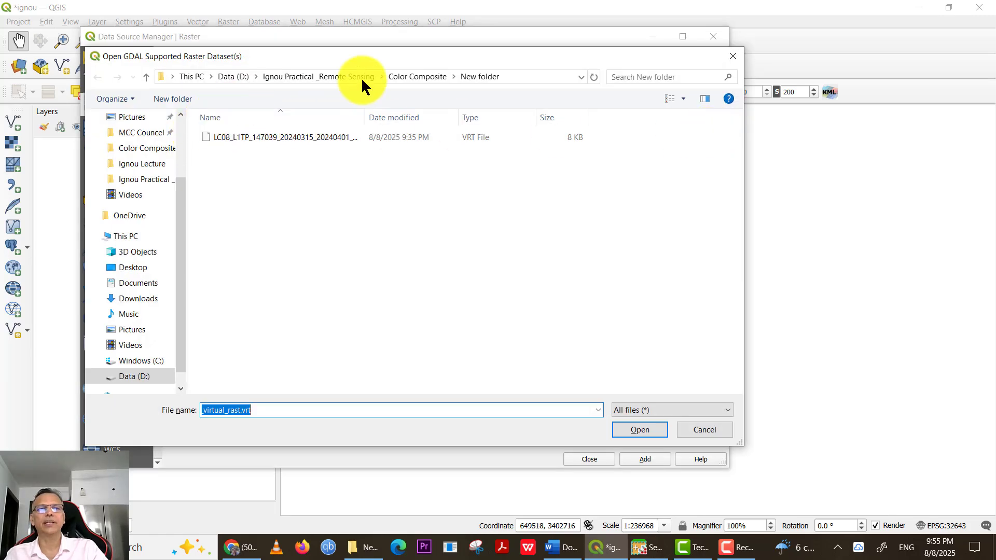
{"action": "left_click", "coordinate": [337, 75]}
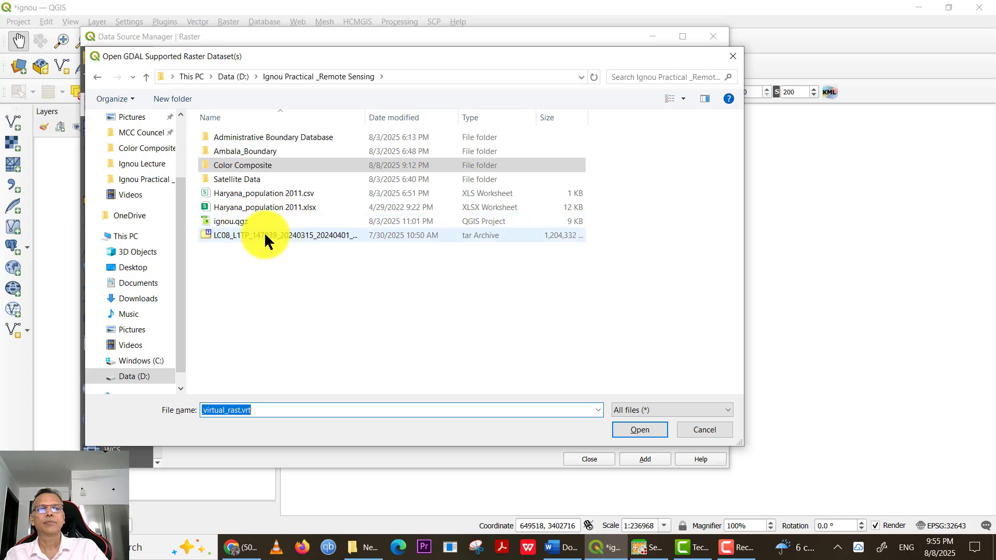
{"action": "double_click", "coordinate": [233, 178]}
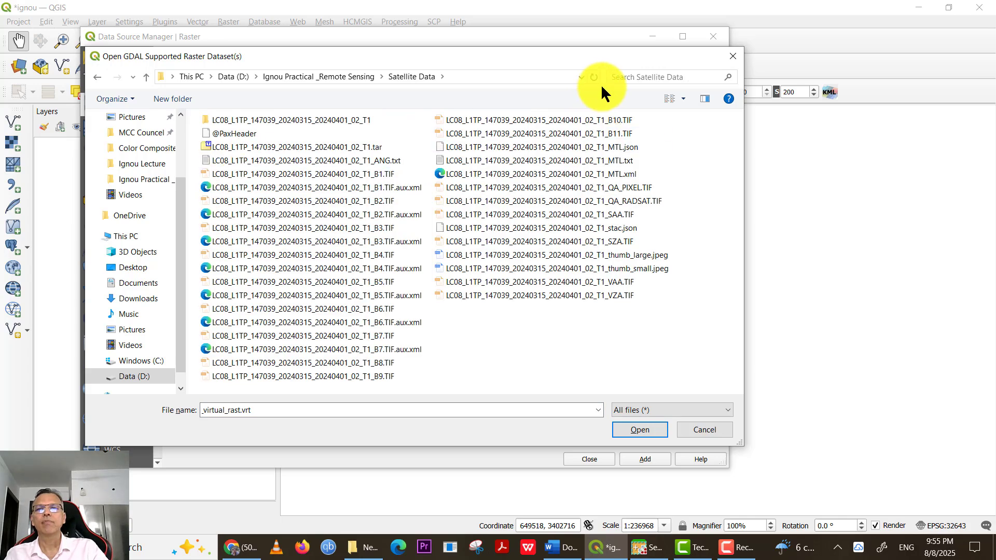
{"action": "left_click_drag", "start_coordinate": [525, 55], "coordinate": [772, 41]}
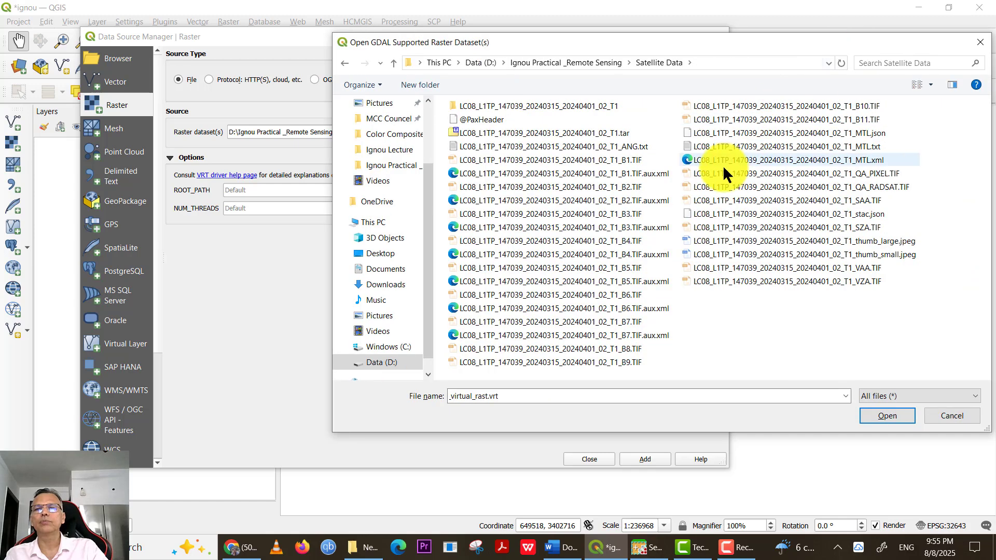
- Add the seven Landsat band files LC08_L1TP_147039_20240315_20240401_02_T1_B1.TIF through B7.TIF to the project as raster layers
{"action": "left_click", "coordinate": [593, 159]}
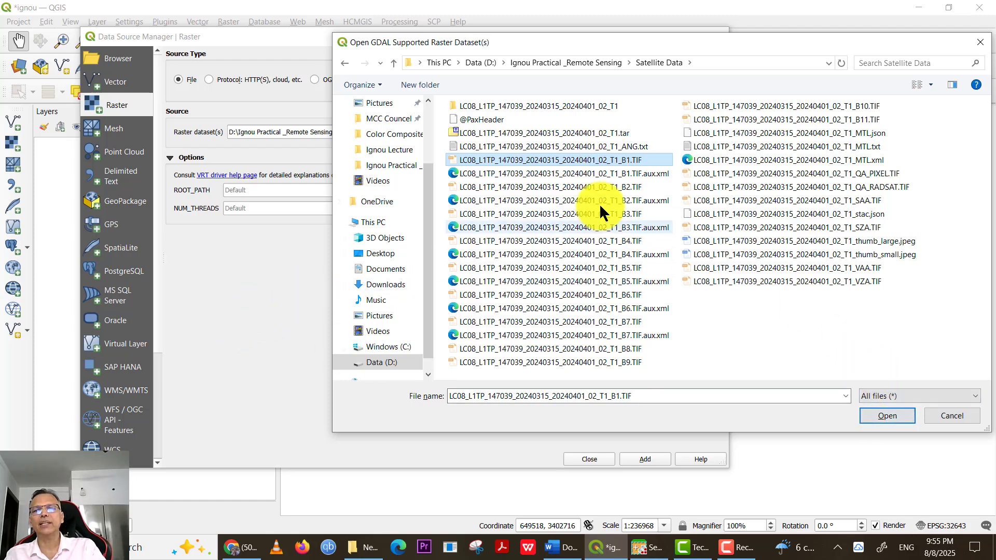
{"action": "left_click", "coordinate": [635, 186], "text": "ctrl"}
{"action": "left_click", "coordinate": [630, 214], "text": "ctrl"}
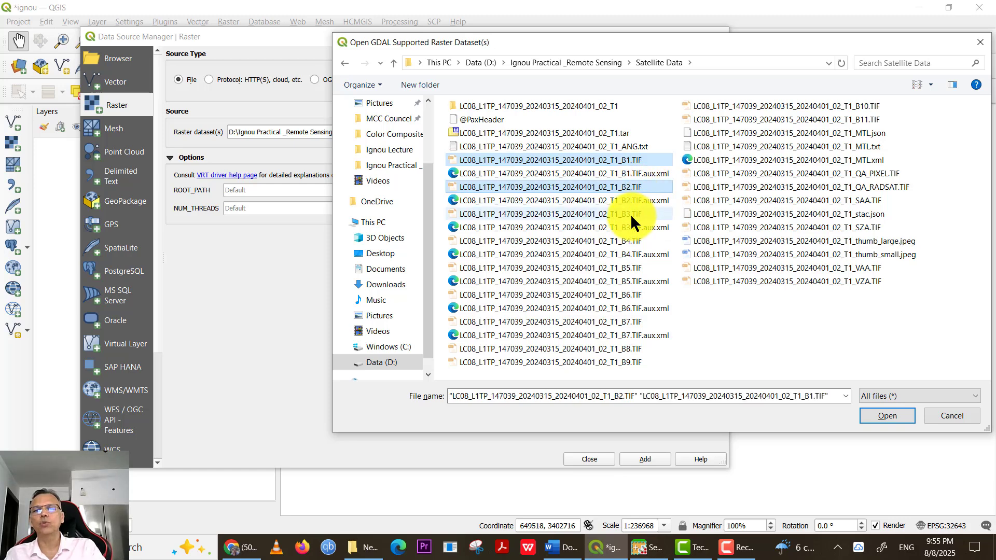
{"action": "left_click", "coordinate": [618, 242], "text": "ctrl"}
{"action": "left_click", "coordinate": [615, 268], "text": "ctrl"}
{"action": "left_click", "coordinate": [613, 294], "text": "ctrl"}
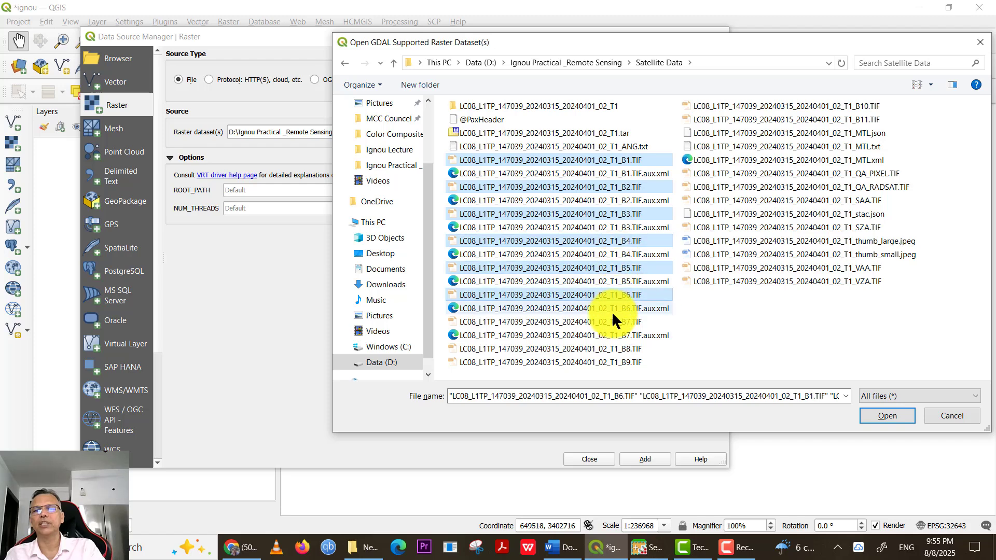
{"action": "left_click", "coordinate": [609, 320], "text": "ctrl"}
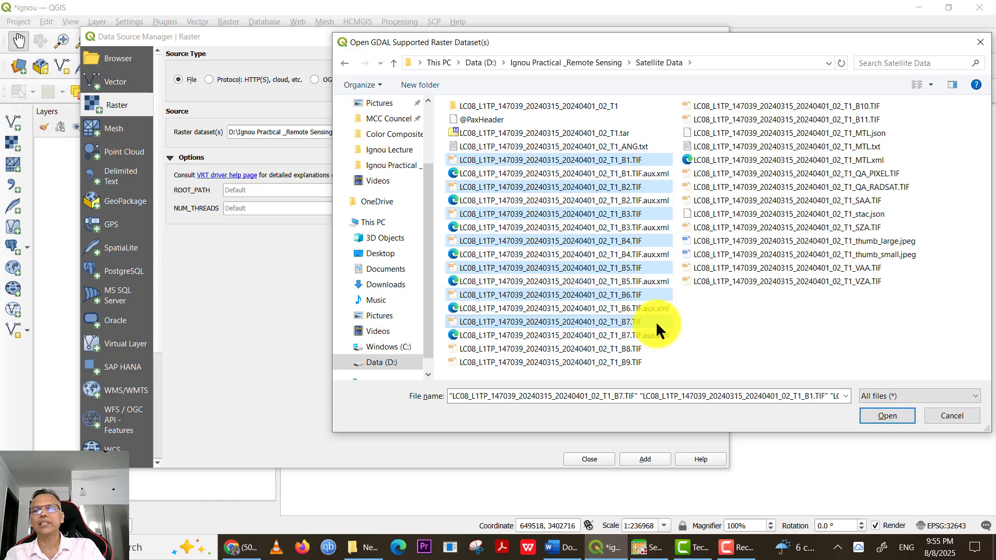
{"action": "left_click", "coordinate": [878, 414]}
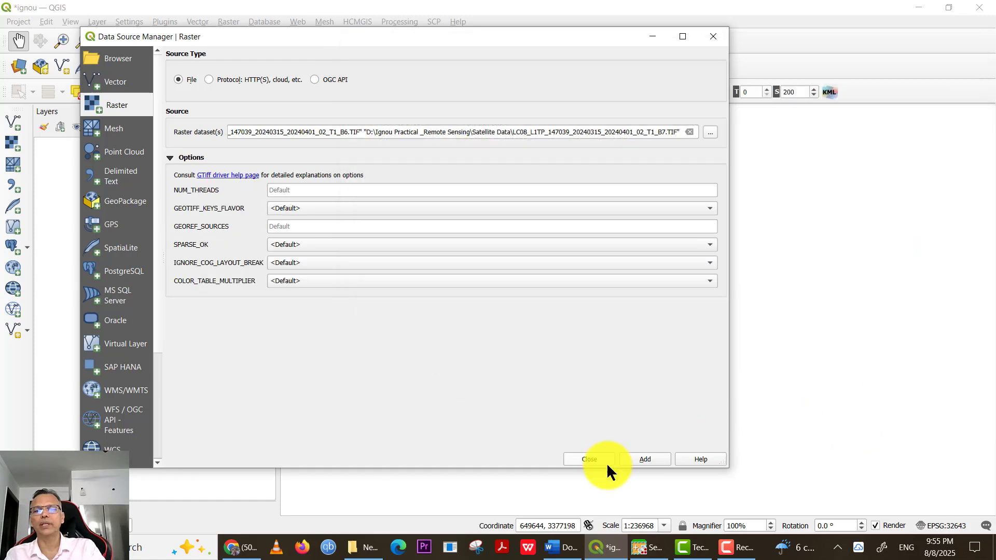
{"action": "left_click", "coordinate": [634, 459]}
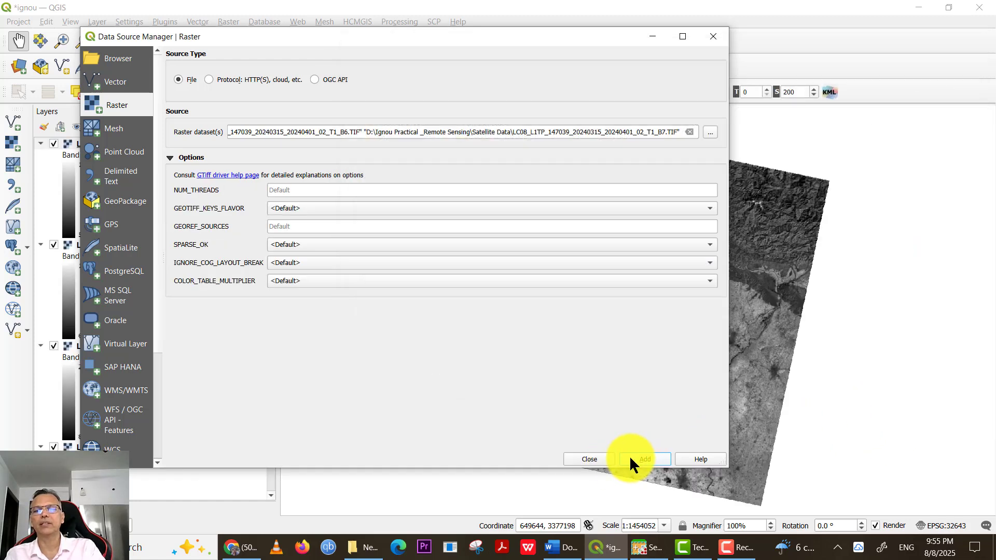
{"action": "left_click", "coordinate": [712, 41]}
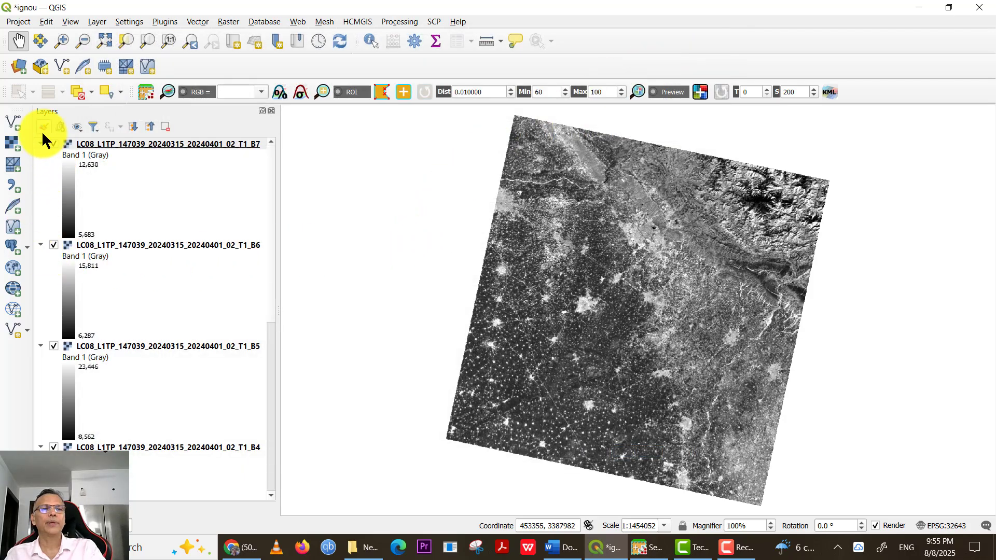
- Collapse the legends of all seven band layers, B7 through B1, in the layer list
{"action": "left_click", "coordinate": [40, 144]}
{"action": "left_click", "coordinate": [41, 155]}
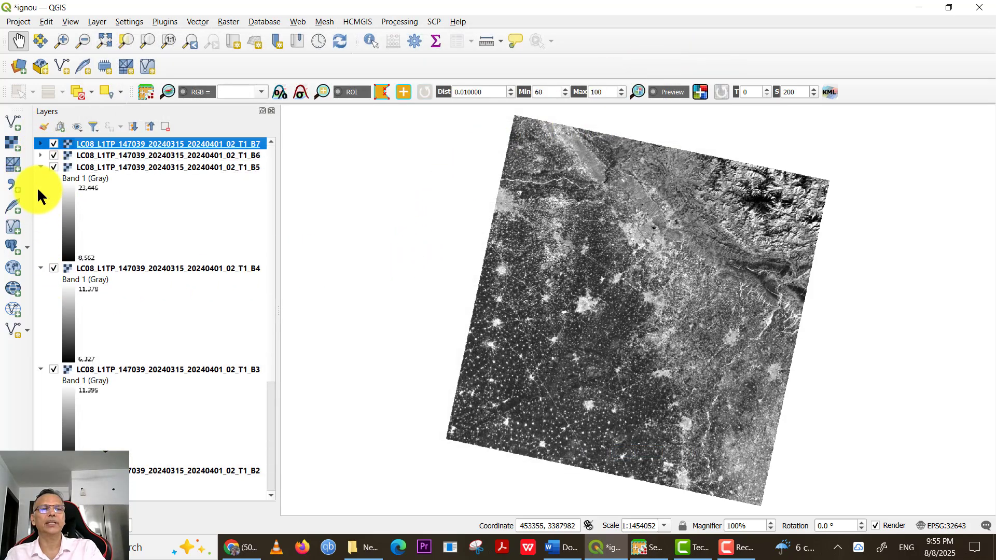
{"action": "left_click", "coordinate": [40, 167]}
{"action": "left_click", "coordinate": [41, 178]}
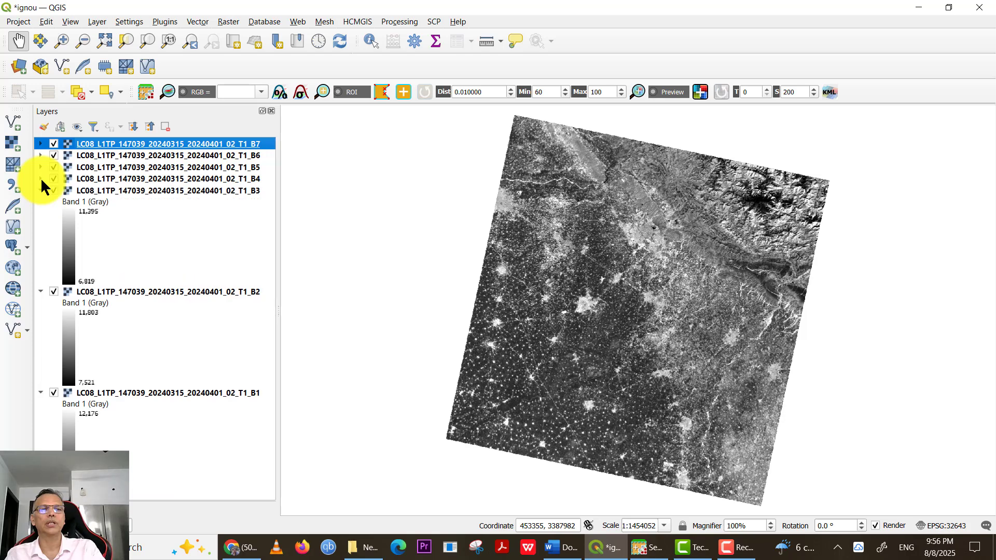
{"action": "left_click", "coordinate": [40, 191]}
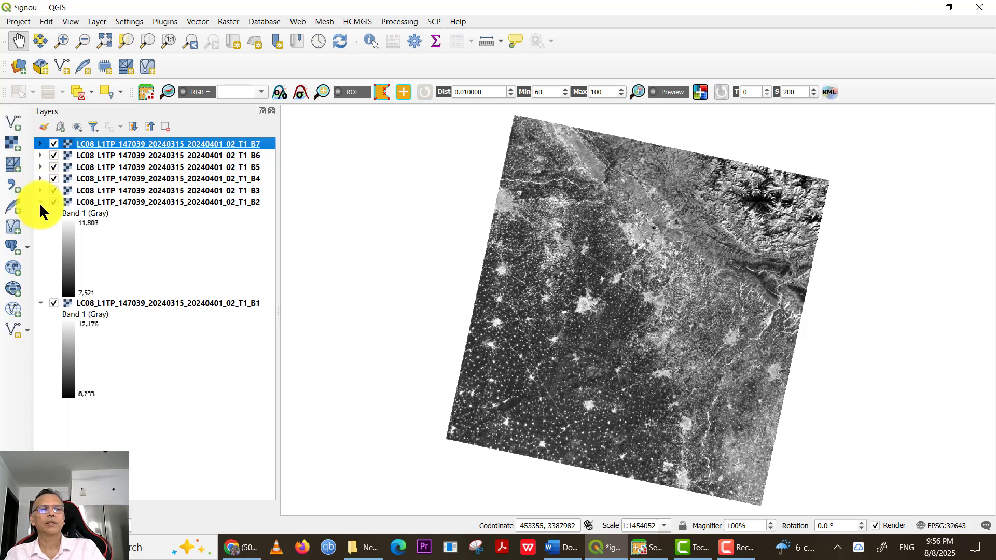
{"action": "left_click", "coordinate": [41, 202]}
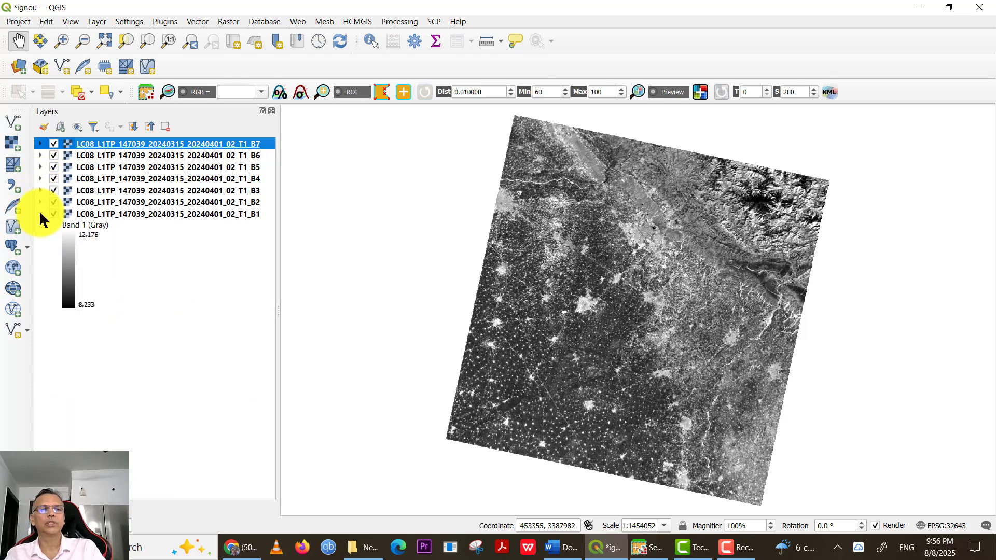
{"action": "left_click", "coordinate": [40, 214]}
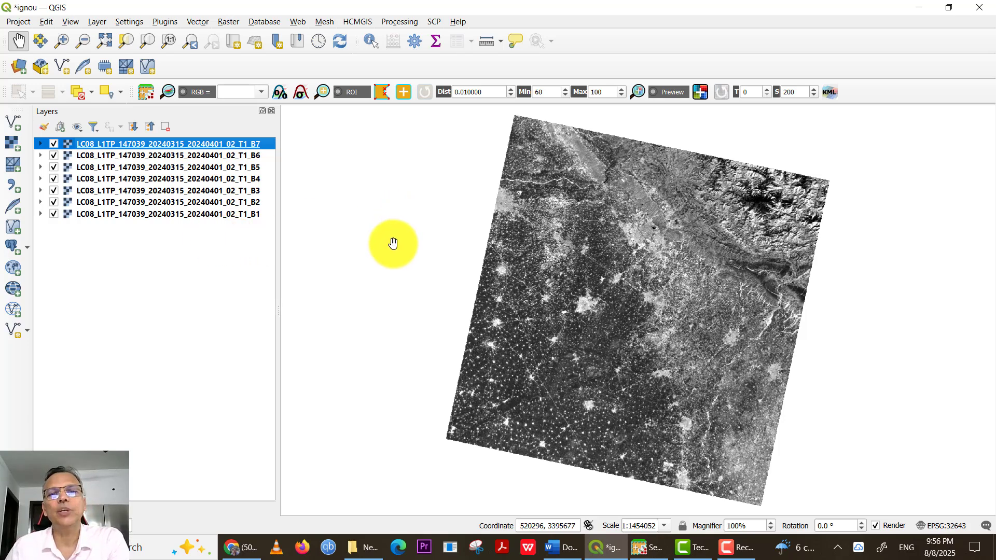
- Switch to the Semi-Automatic Classification Plugin window and add the loaded layers B1 through B7 to band set 1
{"action": "left_click", "coordinate": [641, 551]}
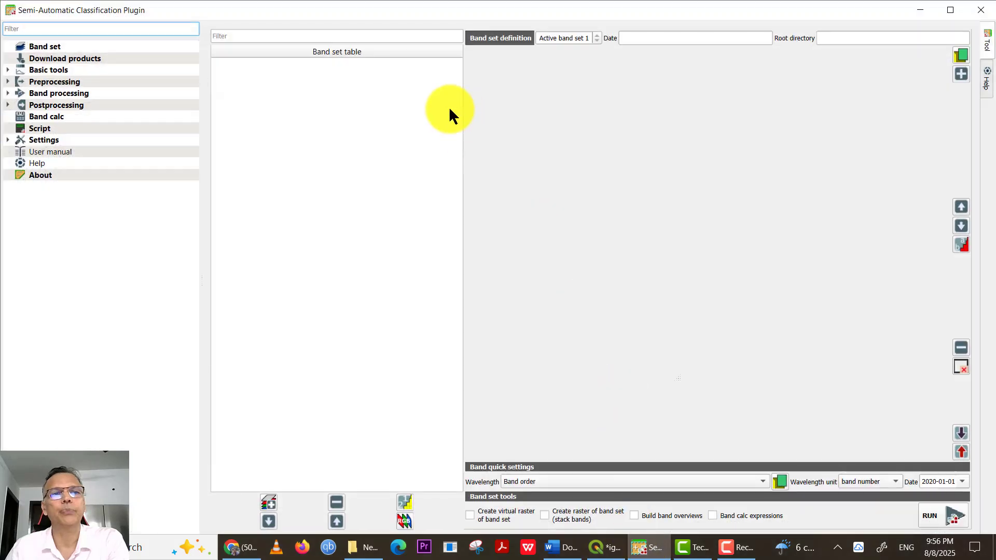
{"action": "left_click", "coordinate": [61, 45]}
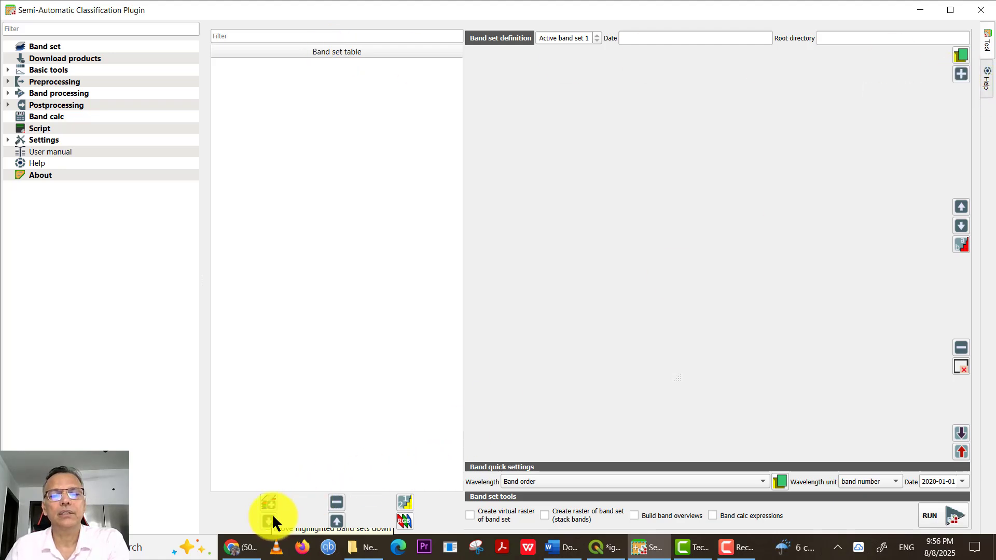
{"action": "left_click", "coordinate": [959, 74]}
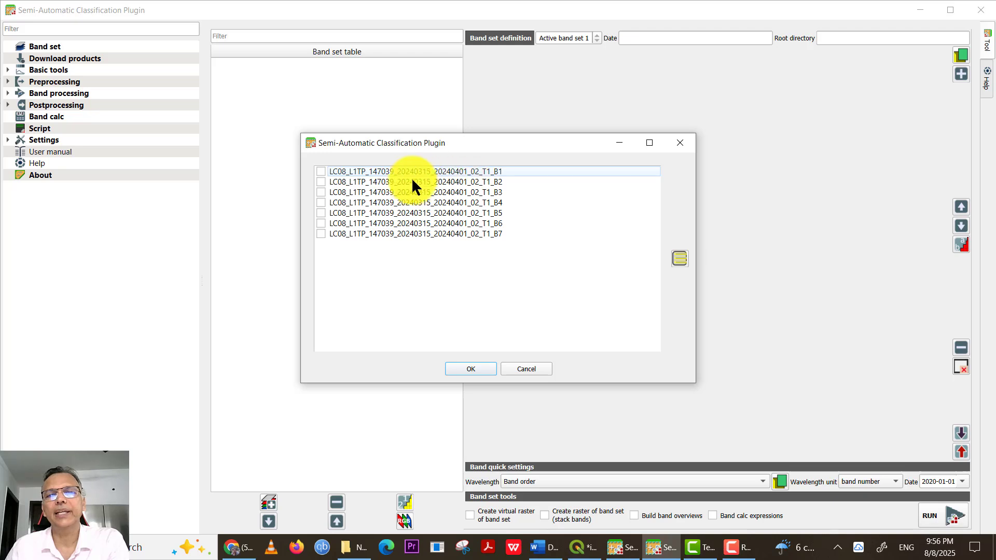
{"action": "left_click", "coordinate": [320, 171]}
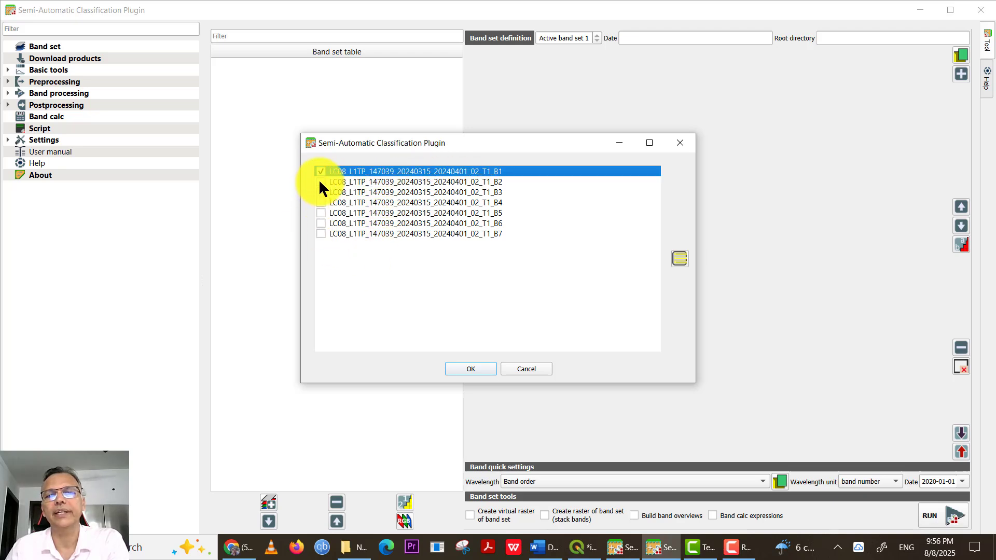
{"action": "left_click", "coordinate": [320, 182]}
{"action": "left_click", "coordinate": [320, 192]}
{"action": "left_click", "coordinate": [320, 202]}
{"action": "left_click", "coordinate": [319, 212]}
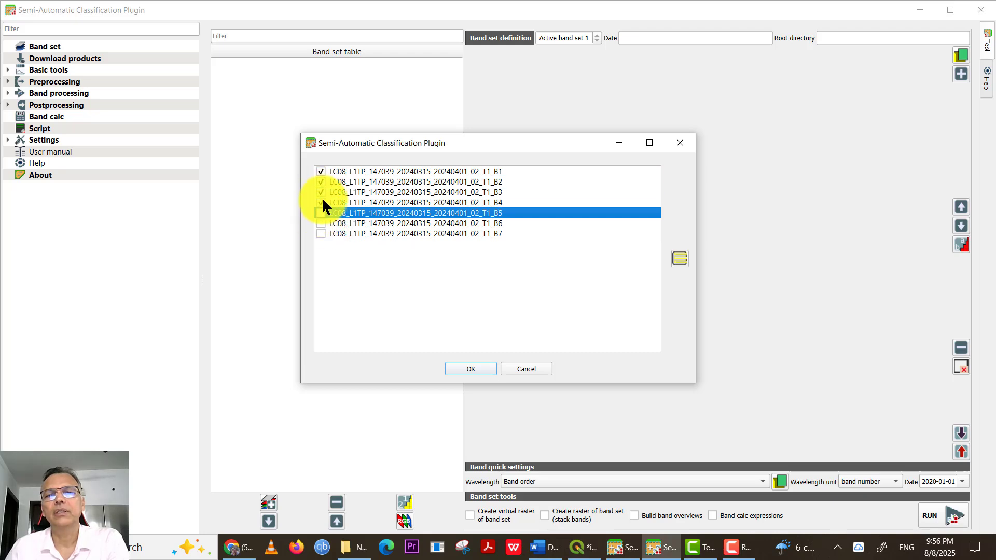
{"action": "left_click", "coordinate": [322, 201]}
{"action": "left_click", "coordinate": [323, 193]}
{"action": "left_click", "coordinate": [320, 179]}
{"action": "left_click", "coordinate": [322, 169]}
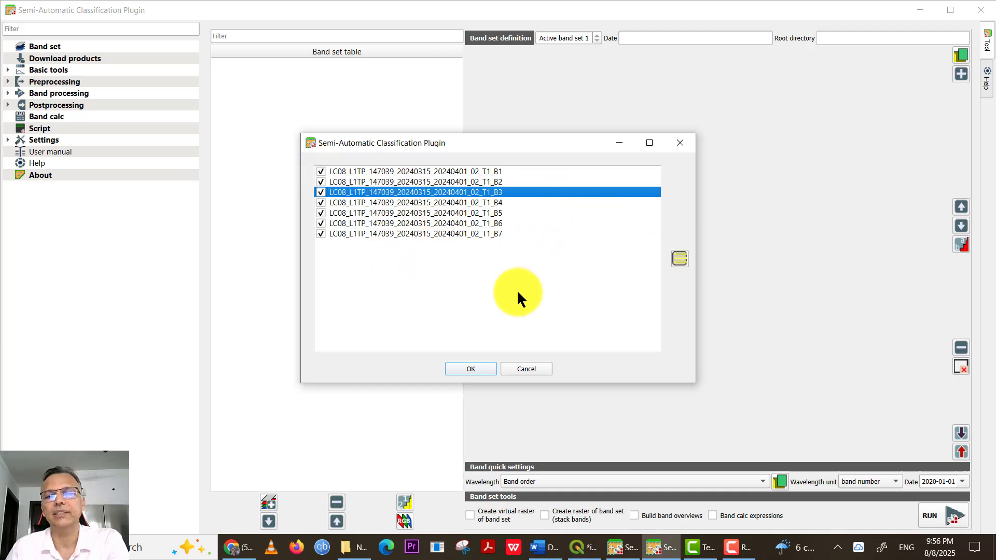
{"action": "left_click", "coordinate": [472, 368]}
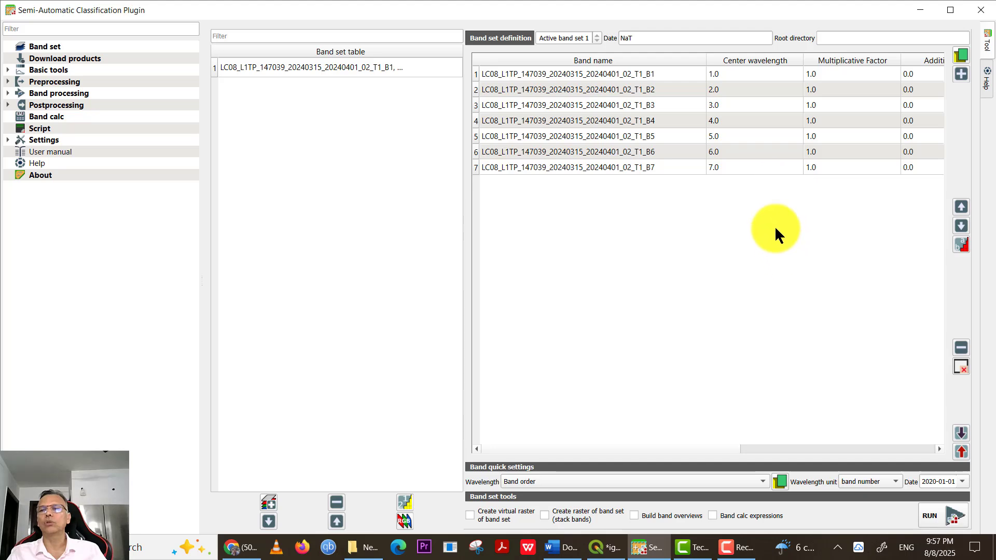
- Try reordering the band set by moving band B1 down two rows and back up to the first row
{"action": "left_click", "coordinate": [659, 74]}
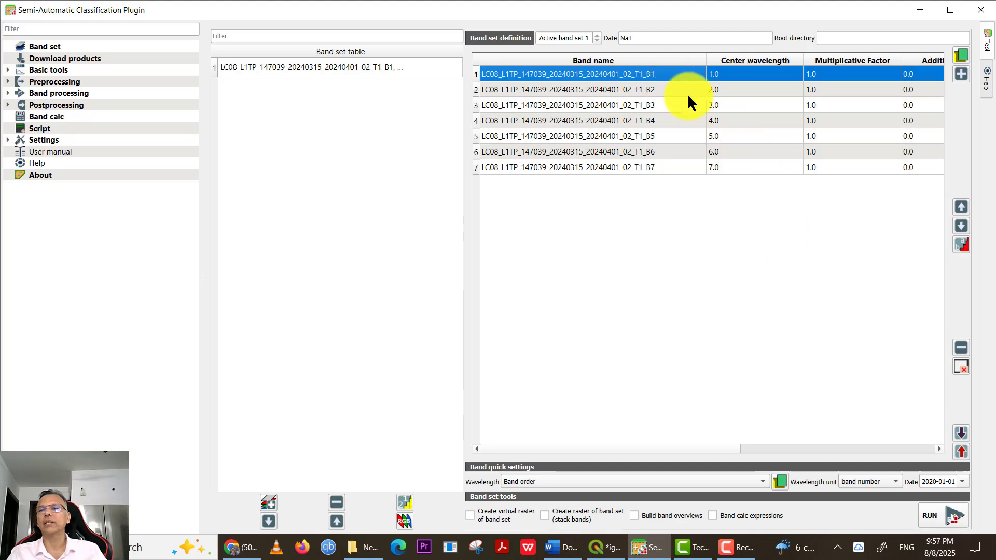
{"action": "left_click", "coordinate": [962, 224]}
{"action": "left_click", "coordinate": [962, 223]}
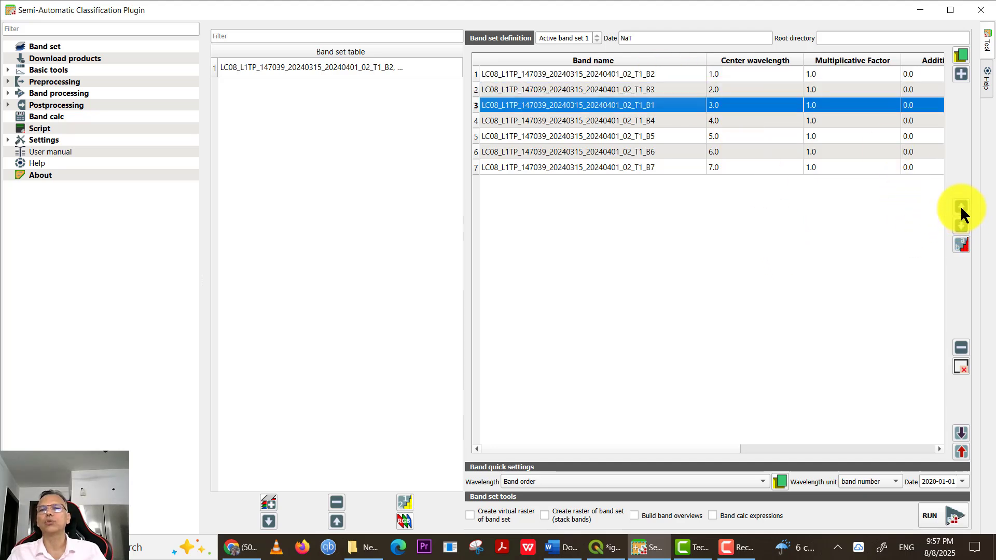
{"action": "left_click", "coordinate": [961, 207]}
{"action": "left_click", "coordinate": [960, 207]}
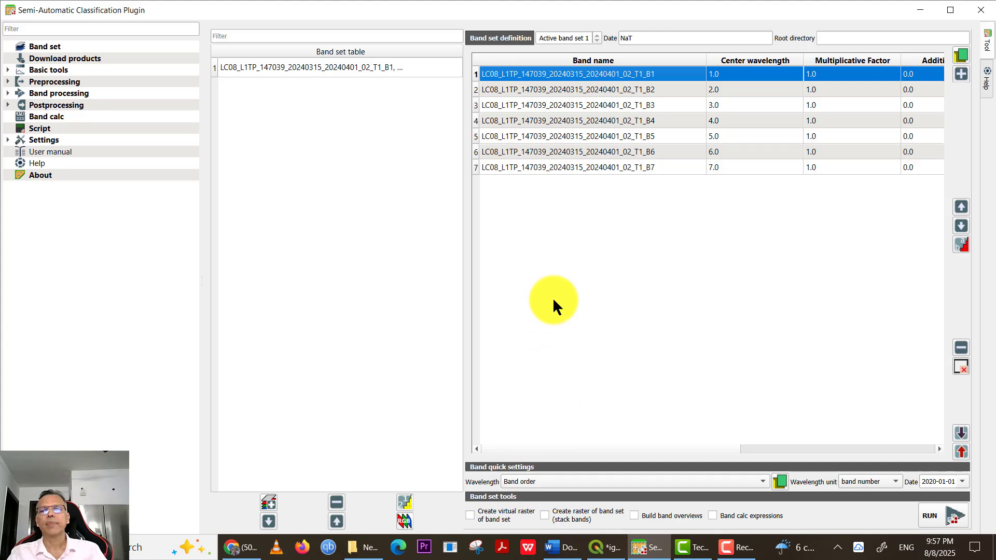
- Apply the Landsat 8 OLI wavelengths to the band set and create its virtual raster in the Color Composite folder
{"action": "left_click", "coordinate": [537, 481]}
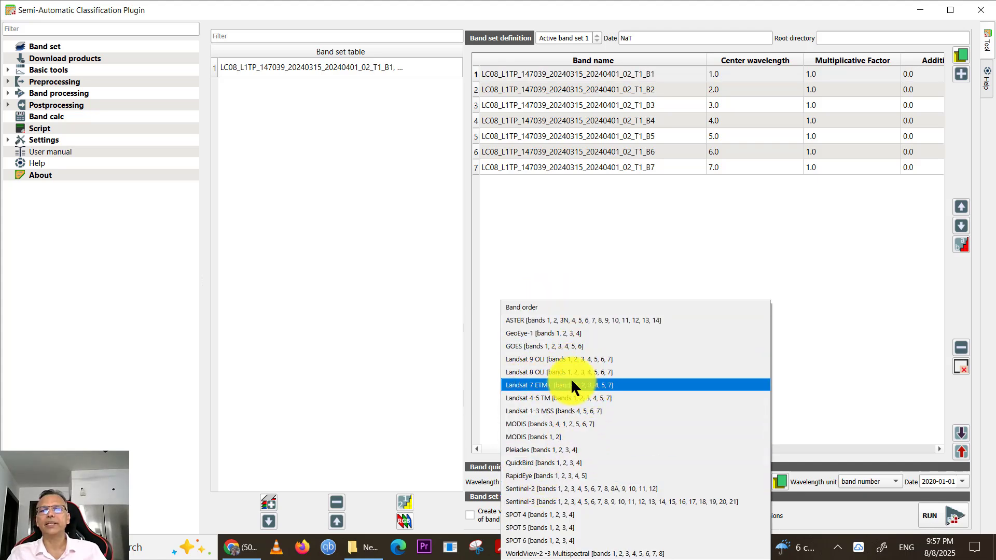
{"action": "left_click", "coordinate": [574, 372]}
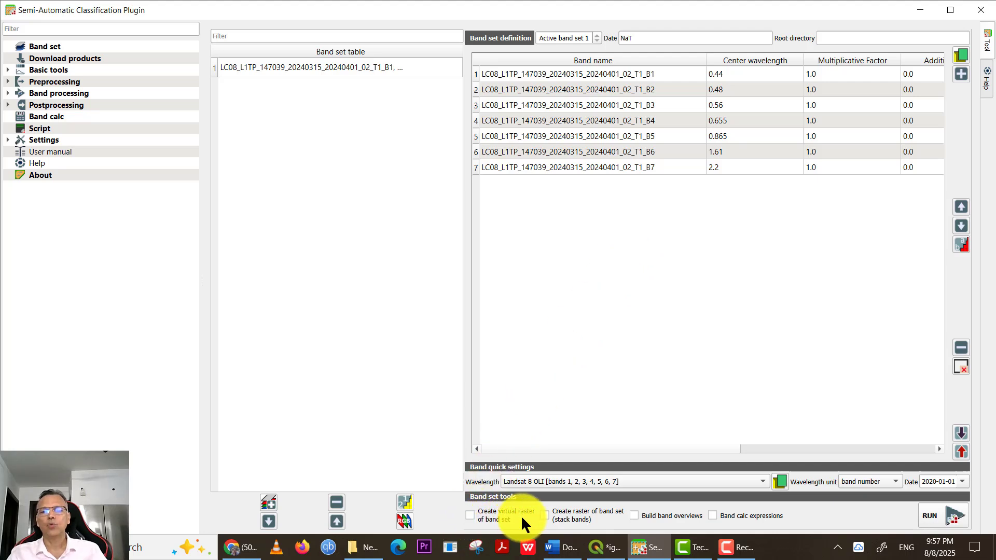
{"action": "left_click", "coordinate": [468, 513]}
{"action": "left_click", "coordinate": [932, 516]}
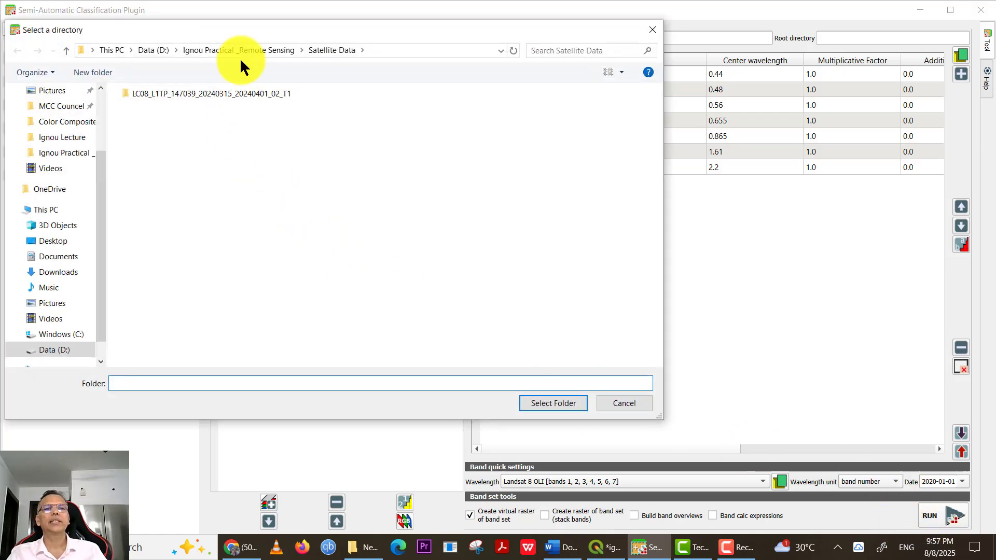
{"action": "left_click", "coordinate": [234, 47]}
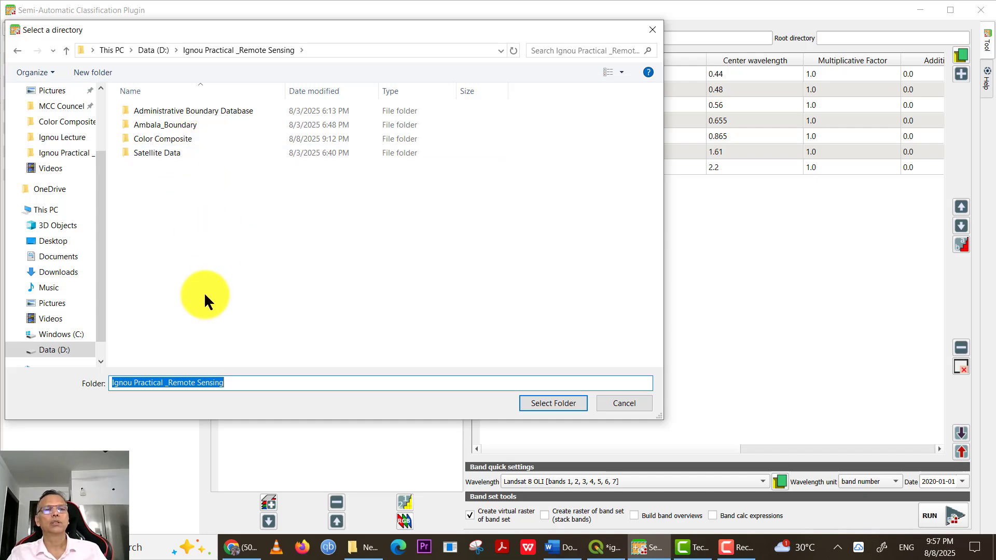
{"action": "double_click", "coordinate": [191, 139]}
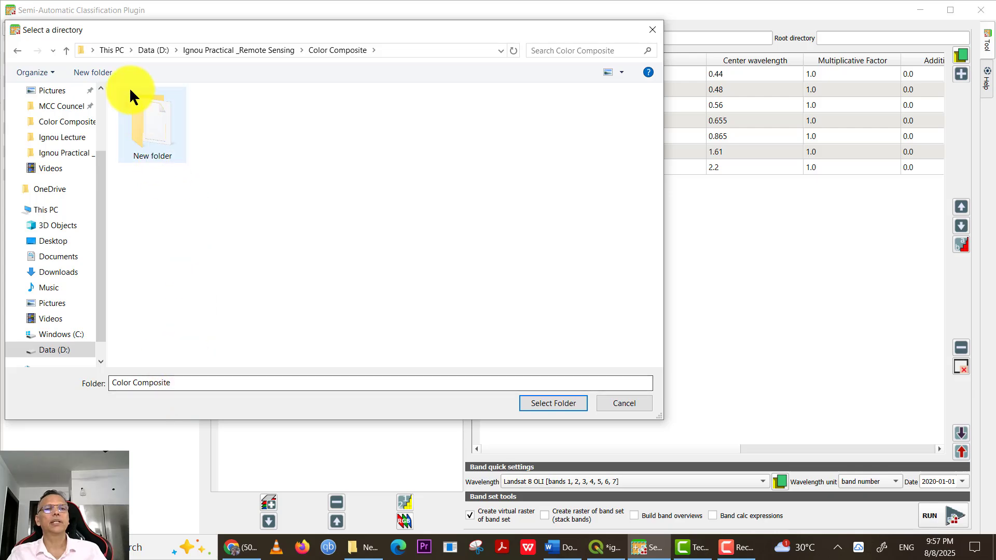
{"action": "left_click", "coordinate": [570, 403]}
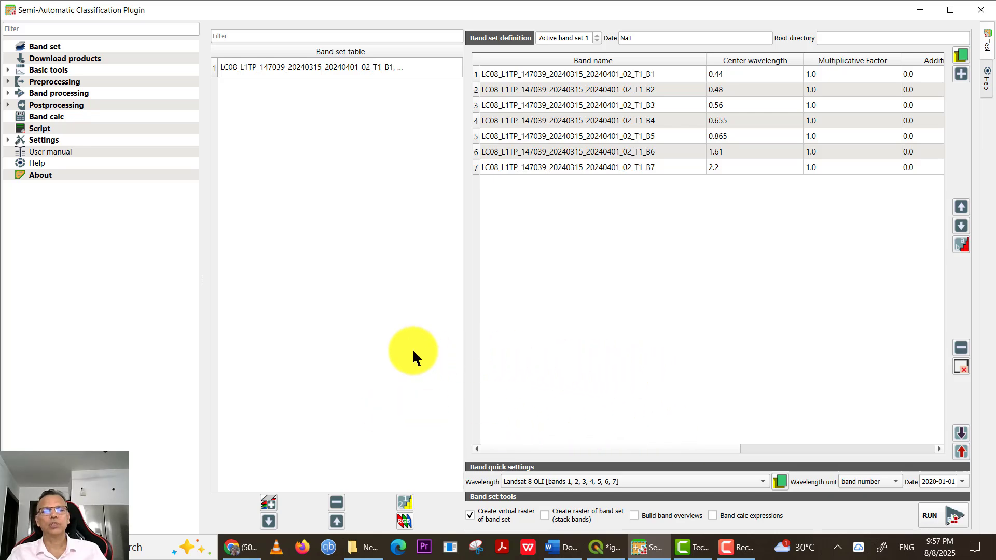
- Switch to the QGIS main window and add LC08_L1TP_147039_20240315_20240401_02_T1__virtual_rast.vrt from the Color Composite folder as a raster layer
{"action": "left_click", "coordinate": [919, 10]}
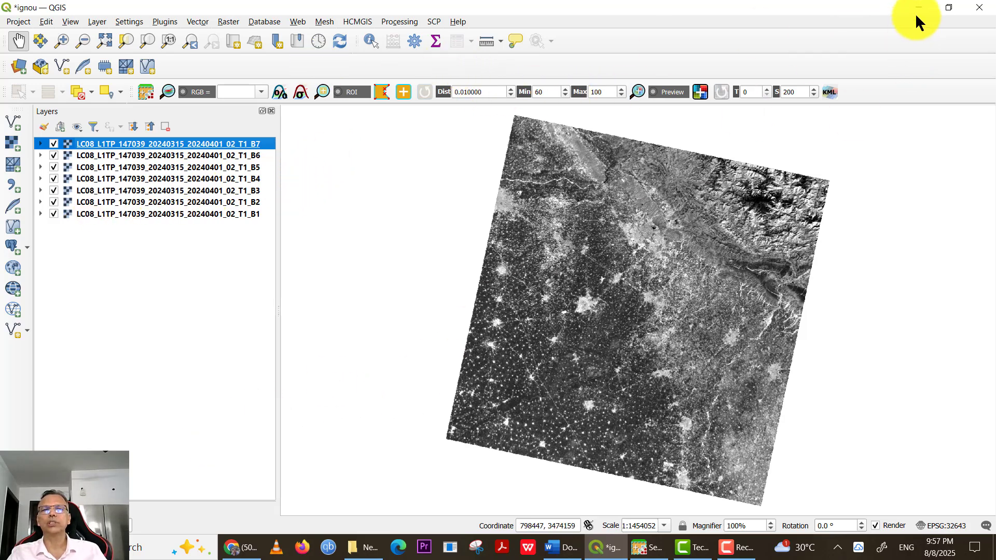
{"action": "left_click", "coordinate": [16, 146]}
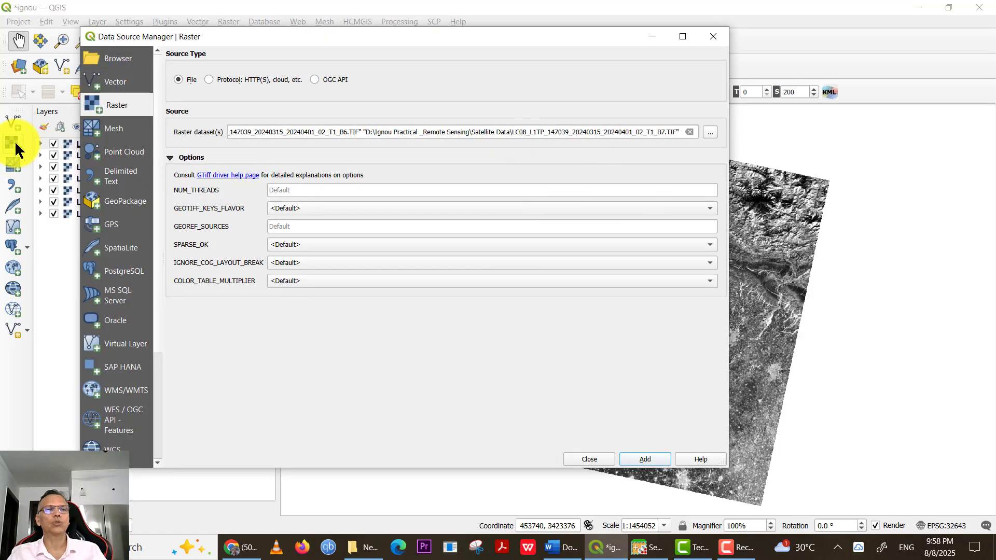
{"action": "left_click", "coordinate": [710, 132]}
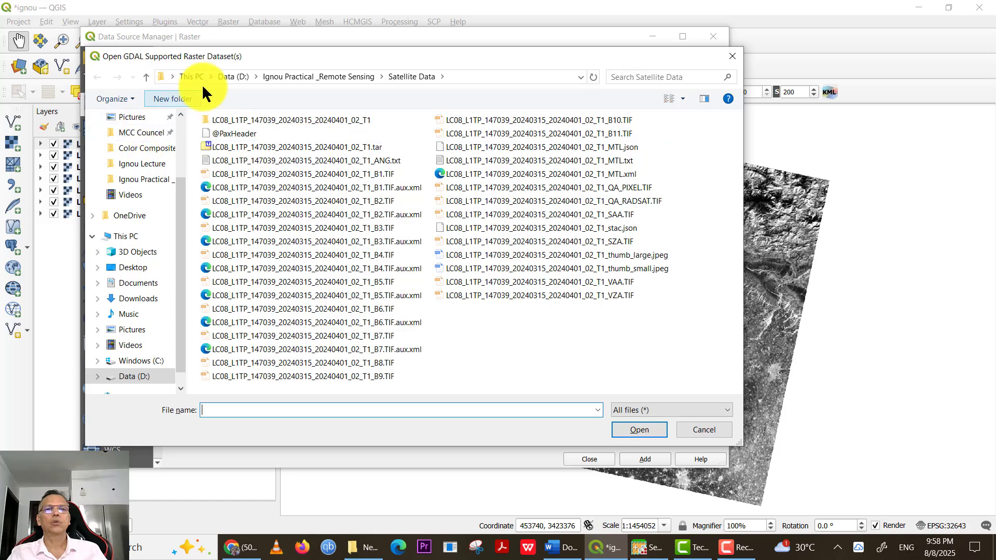
{"action": "left_click", "coordinate": [301, 76]}
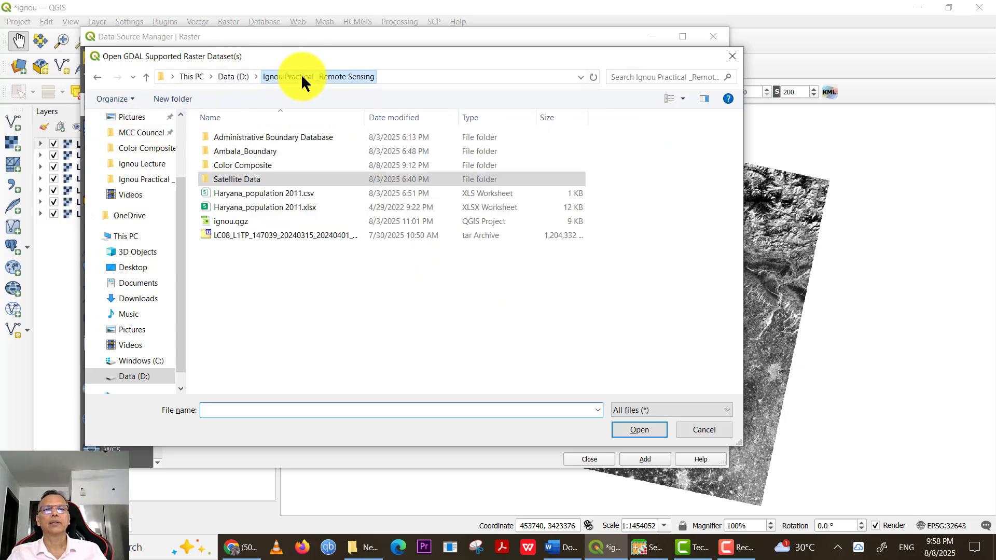
{"action": "double_click", "coordinate": [261, 165]}
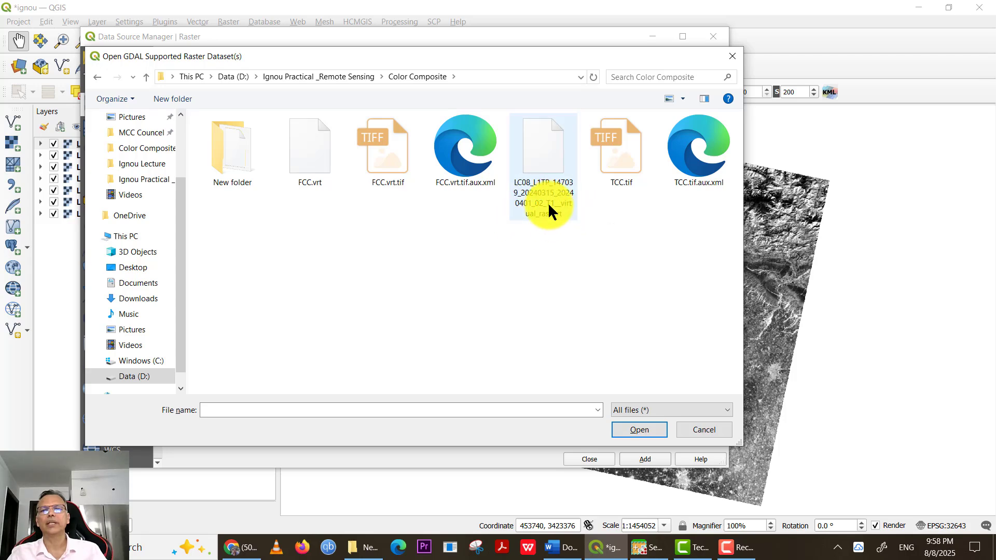
{"action": "left_click", "coordinate": [538, 160]}
{"action": "left_click", "coordinate": [630, 430]}
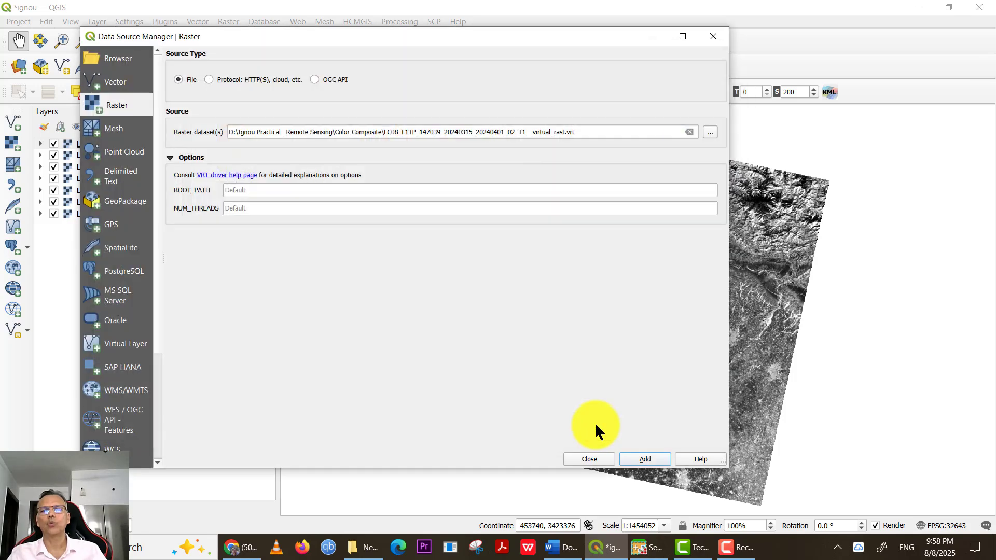
{"action": "left_click", "coordinate": [649, 459]}
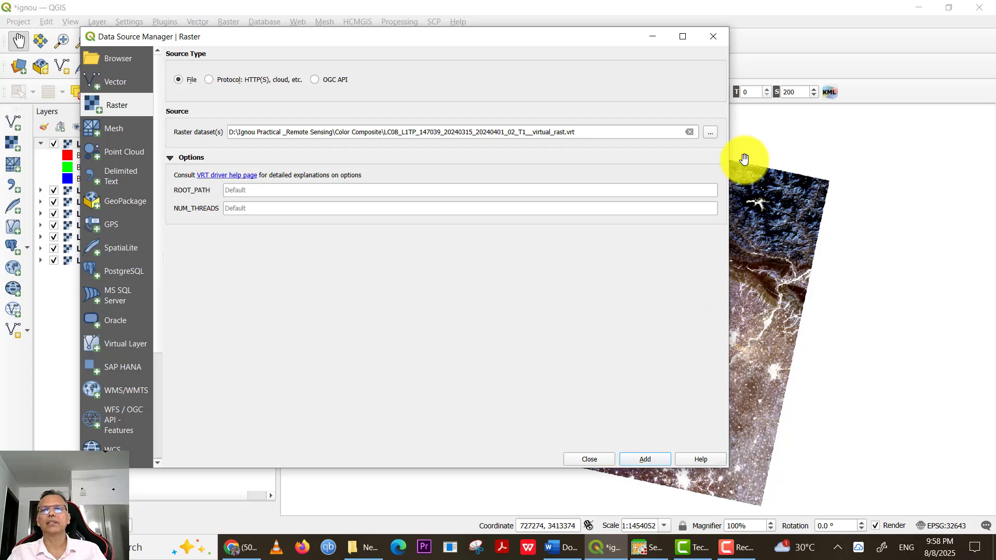
{"action": "left_click", "coordinate": [714, 36]}
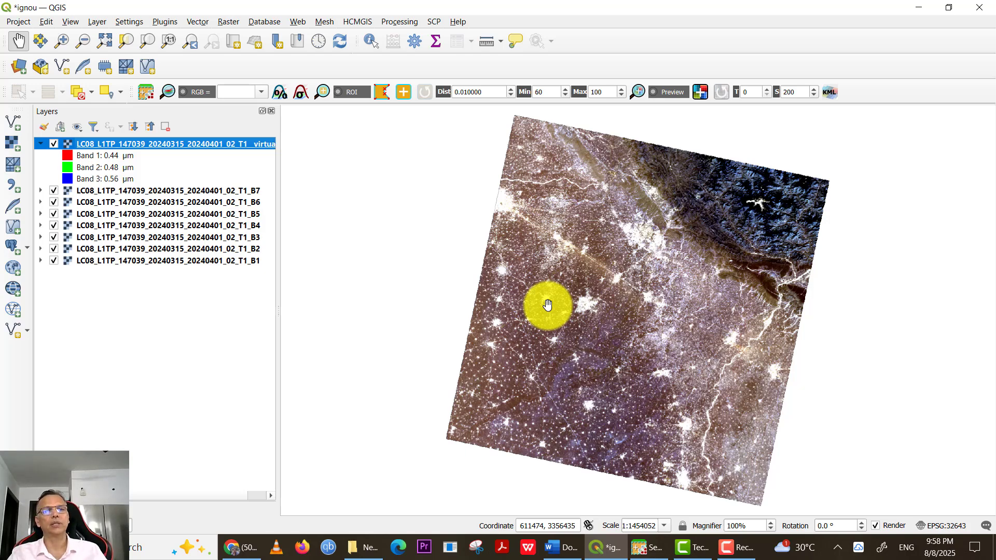
- Open the virtual raster layer's properties and bring up its symbology settings
{"action": "right_click", "coordinate": [191, 147]}
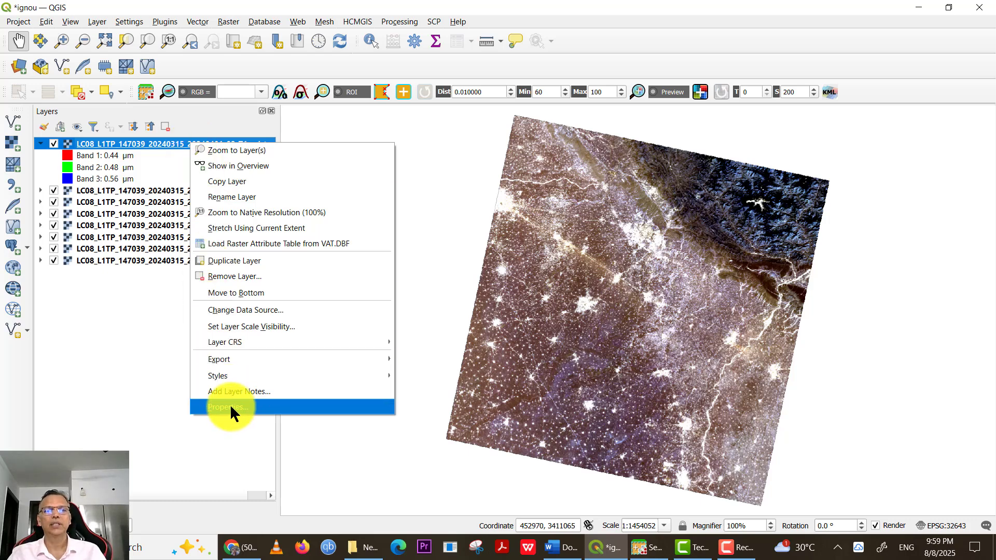
{"action": "right_click", "coordinate": [148, 140]}
{"action": "right_click", "coordinate": [148, 139]}
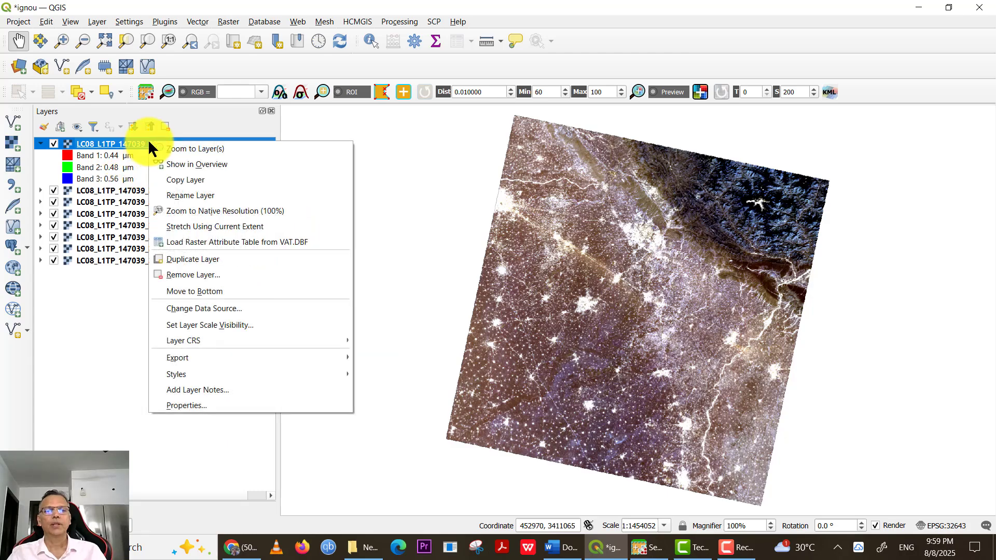
{"action": "left_click", "coordinate": [182, 406]}
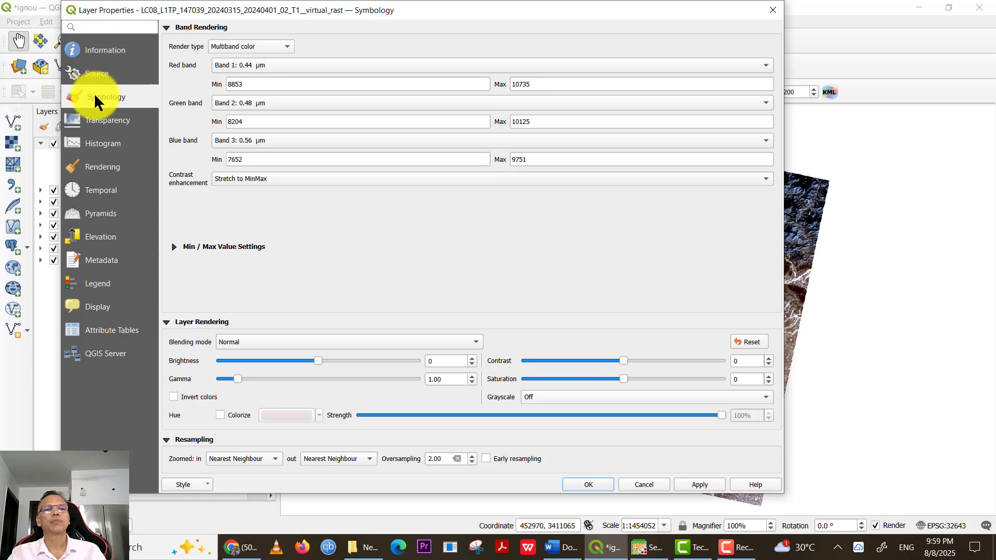
{"action": "left_click", "coordinate": [104, 46]}
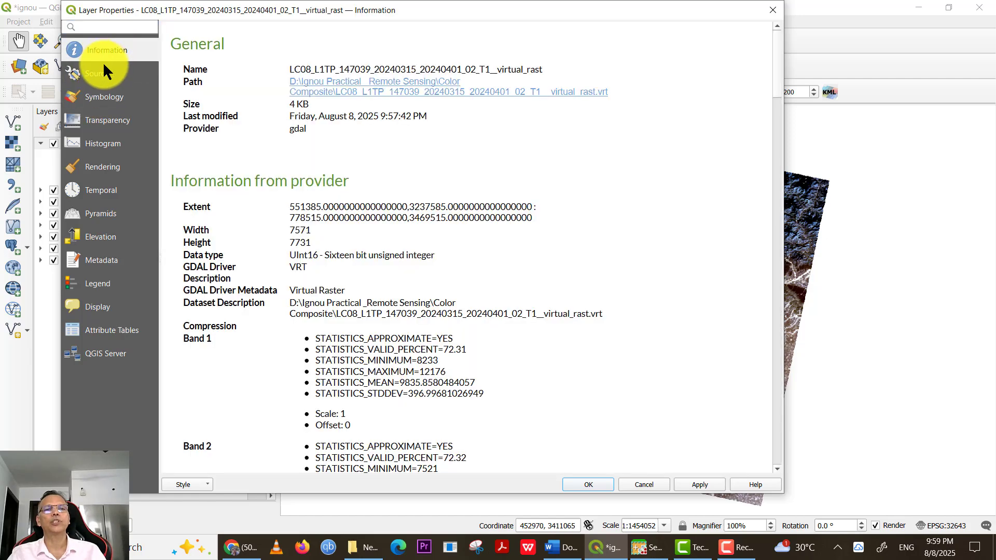
{"action": "left_click", "coordinate": [94, 93]}
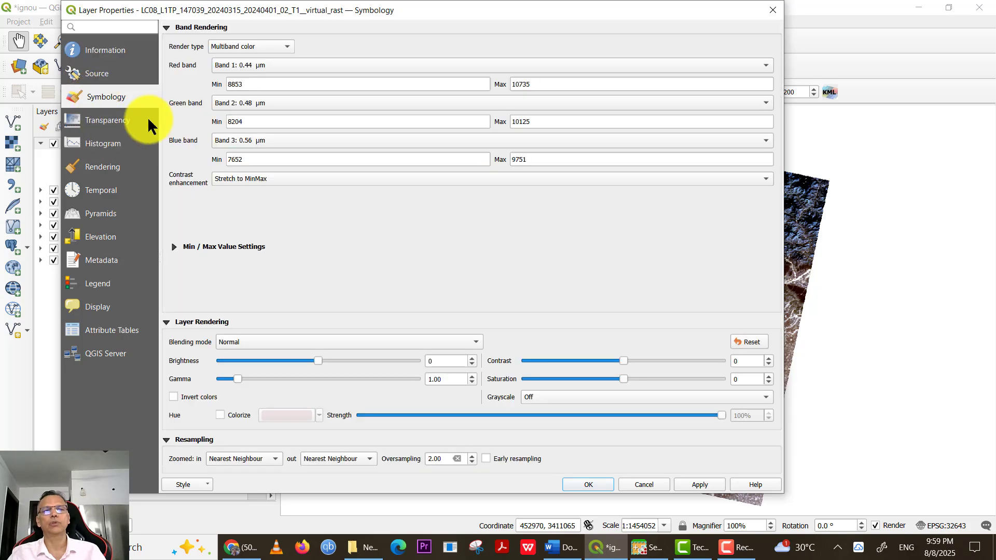
- Render the virtual raster in true colour with Band 4 as red, Band 3 as green and Band 2 as blue
{"action": "left_click", "coordinate": [231, 65]}
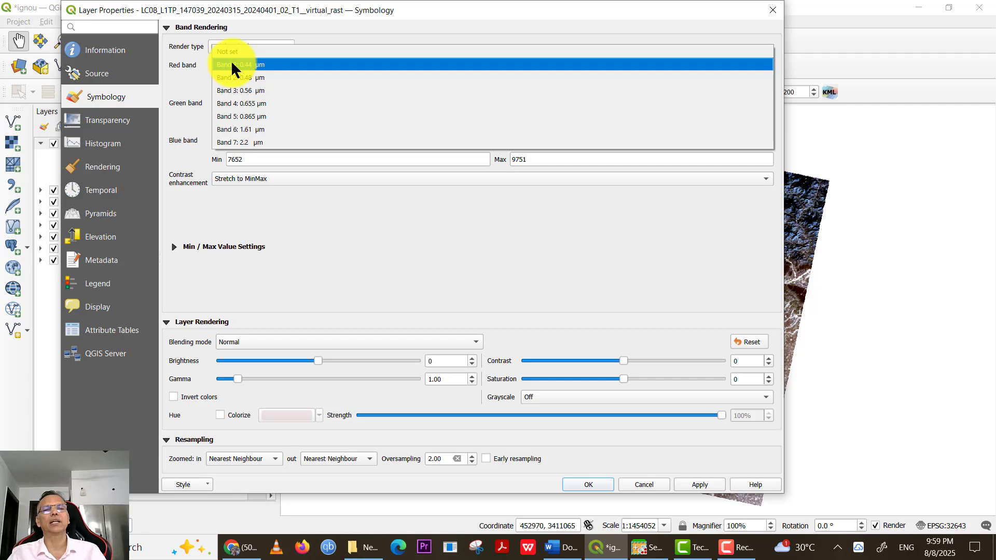
{"action": "left_click", "coordinate": [236, 103]}
{"action": "left_click", "coordinate": [231, 101]}
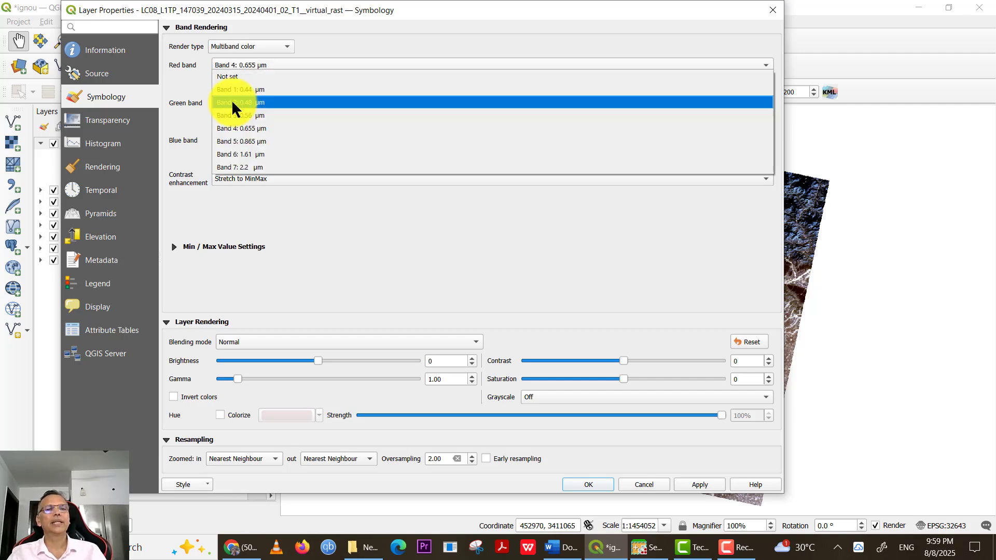
{"action": "left_click", "coordinate": [236, 115]}
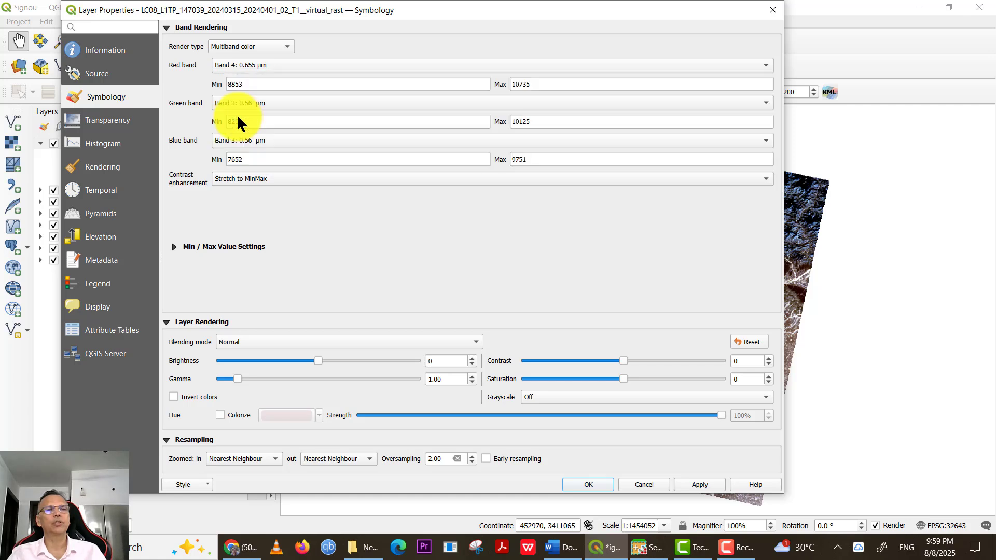
{"action": "left_click", "coordinate": [228, 138]}
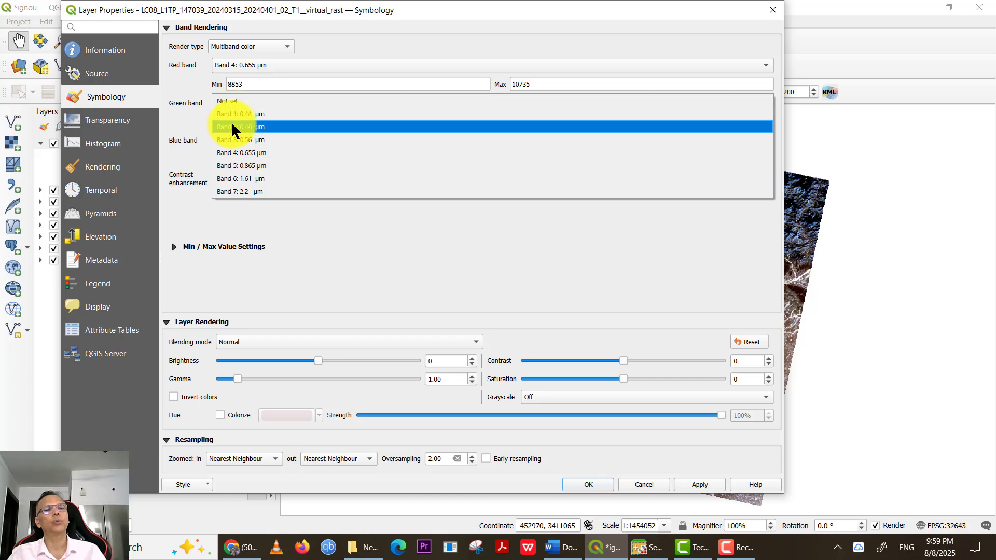
{"action": "left_click", "coordinate": [232, 126]}
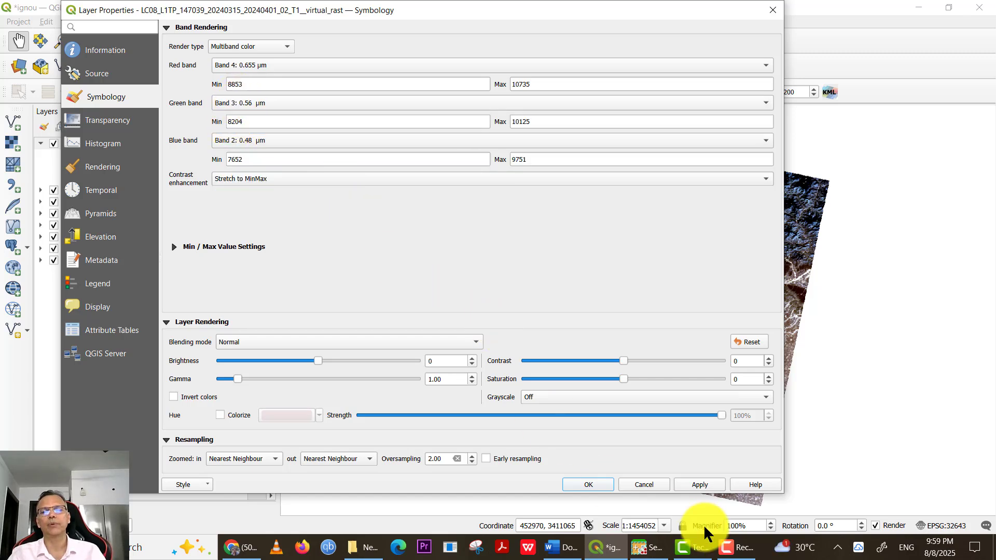
{"action": "left_click", "coordinate": [704, 483]}
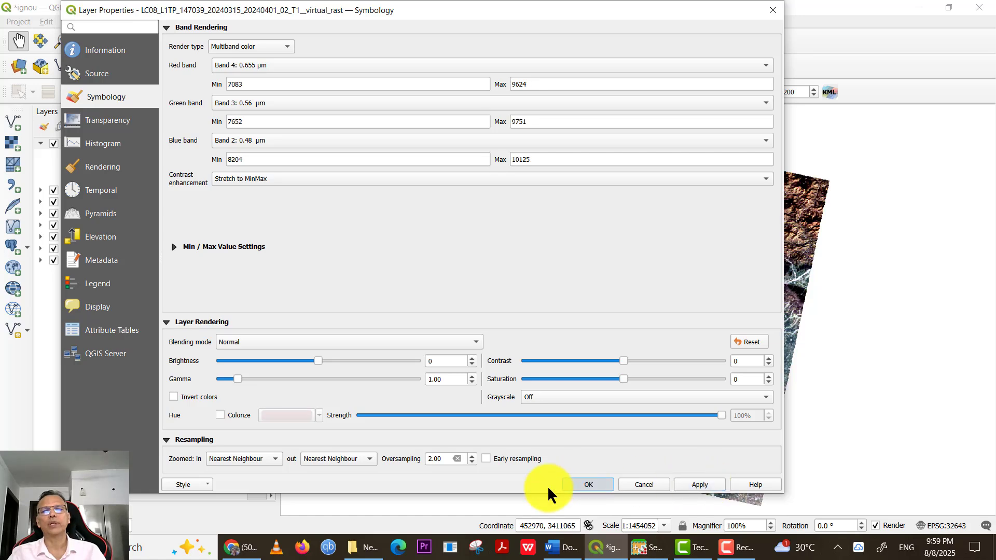
{"action": "left_click", "coordinate": [578, 482]}
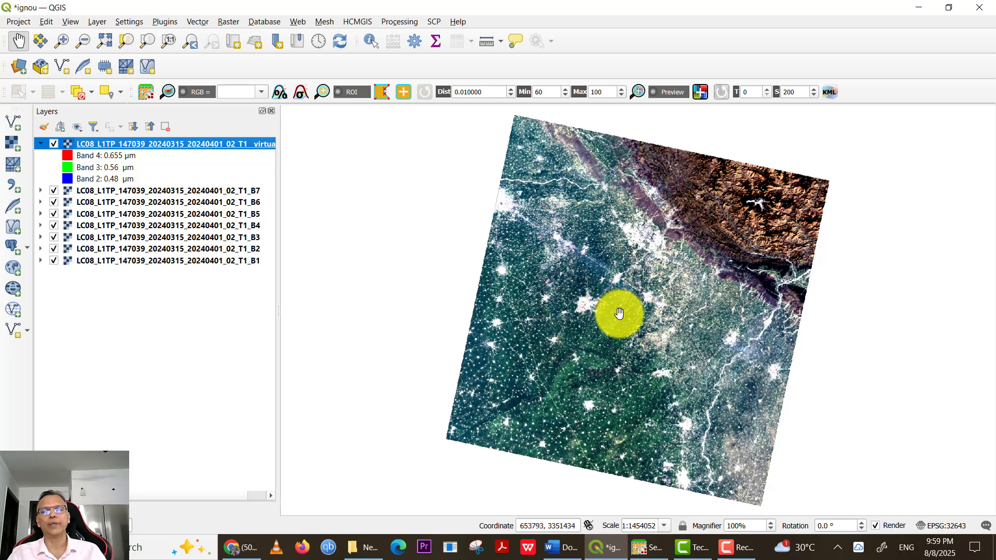
- Examine the true-colour composite's settlements and vegetation at several zoom levels
{"action": "scroll", "coordinate": [618, 313], "scroll_direction": "up", "scroll_amount": 3}
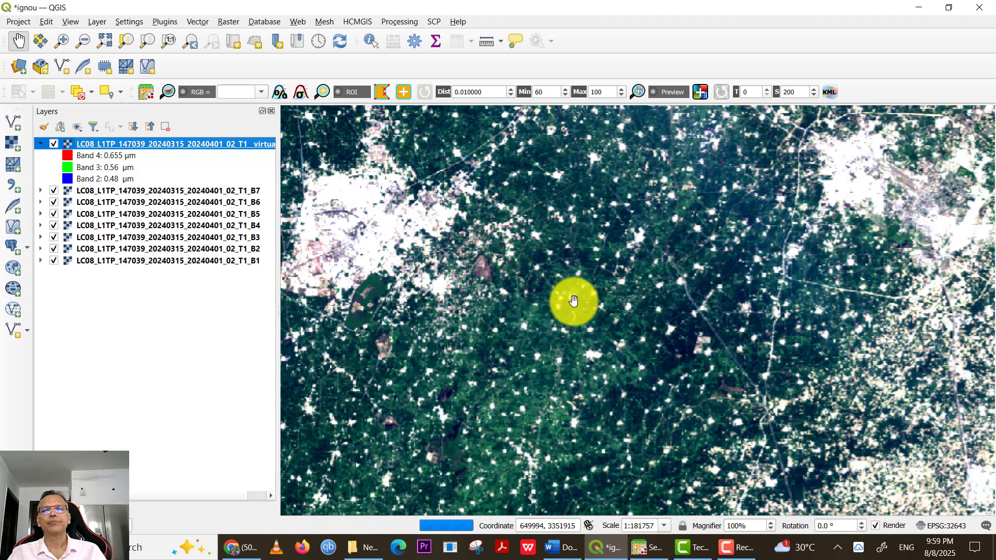
{"action": "scroll", "coordinate": [573, 301], "scroll_direction": "up", "scroll_amount": 1}
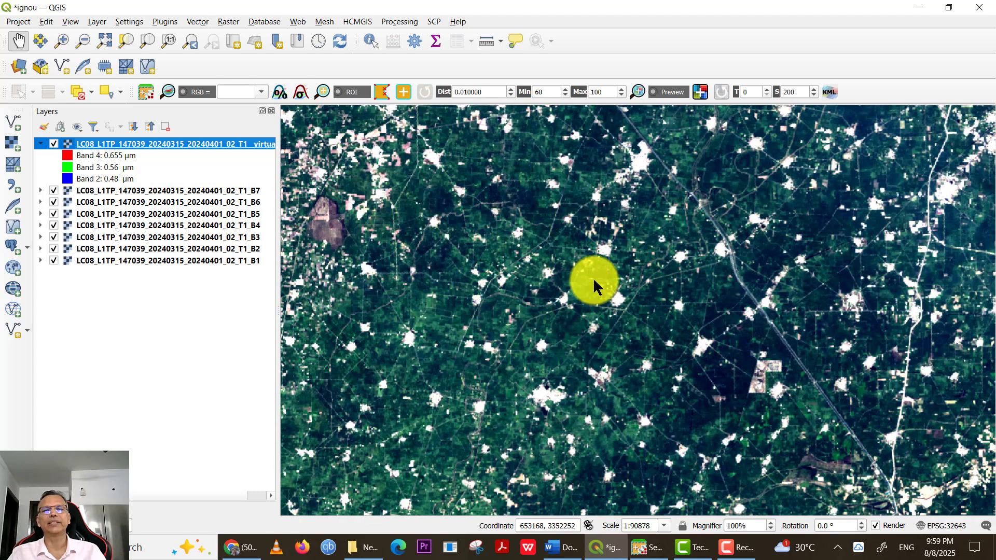
{"action": "scroll", "coordinate": [593, 279], "scroll_direction": "down", "scroll_amount": 1}
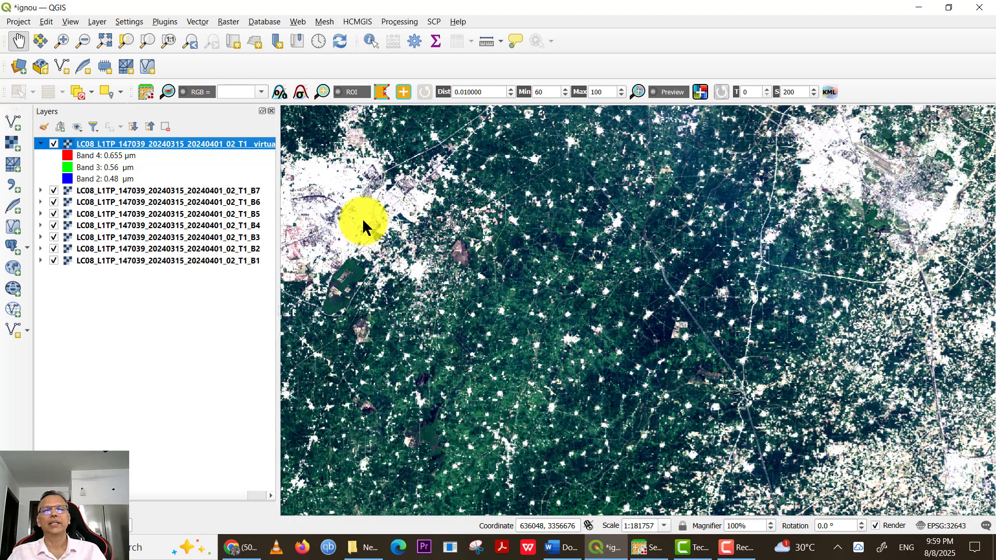
{"action": "scroll", "coordinate": [587, 244], "scroll_direction": "down", "scroll_amount": 1}
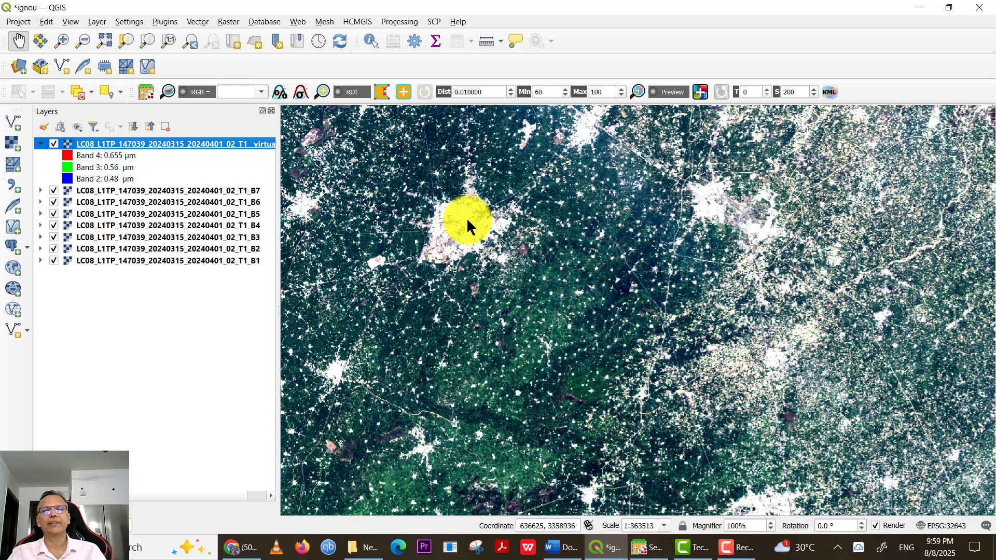
{"action": "scroll", "coordinate": [568, 270], "scroll_direction": "up", "scroll_amount": 2}
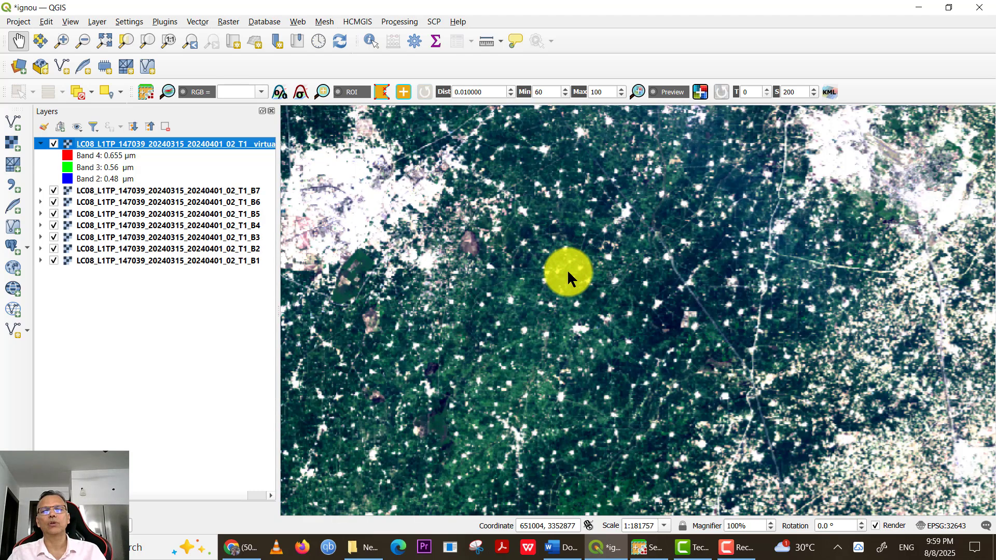
{"action": "scroll", "coordinate": [690, 250], "scroll_direction": "down", "scroll_amount": 3}
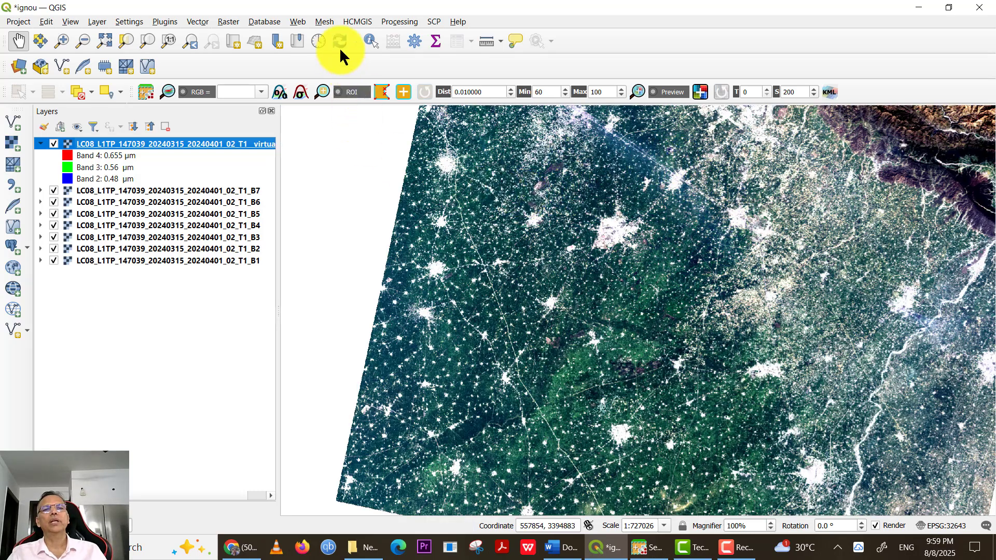
- Add the Google Maps basemap from HCMGIS to the project
{"action": "left_click", "coordinate": [356, 21]}
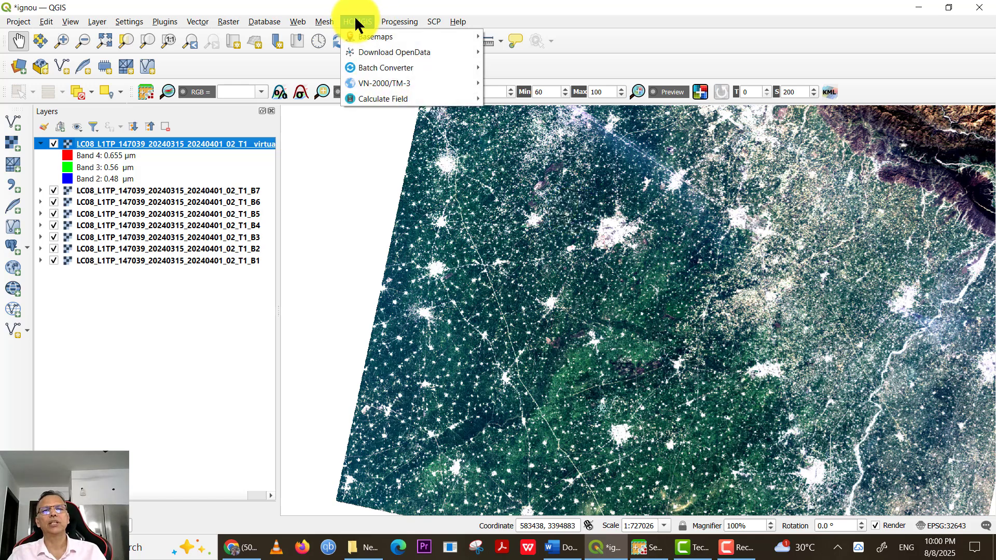
{"action": "mouse_move", "coordinate": [356, 31]}
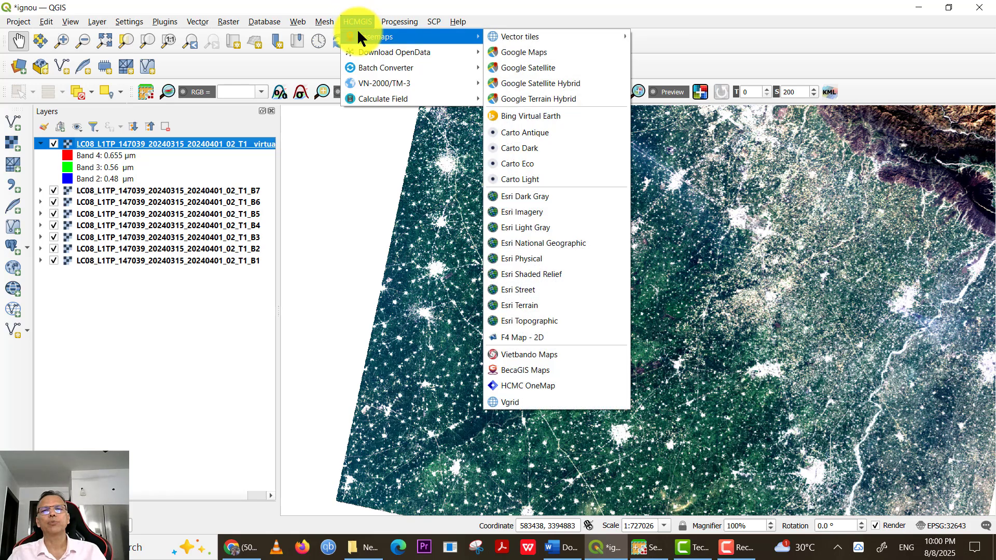
{"action": "left_click", "coordinate": [534, 48]}
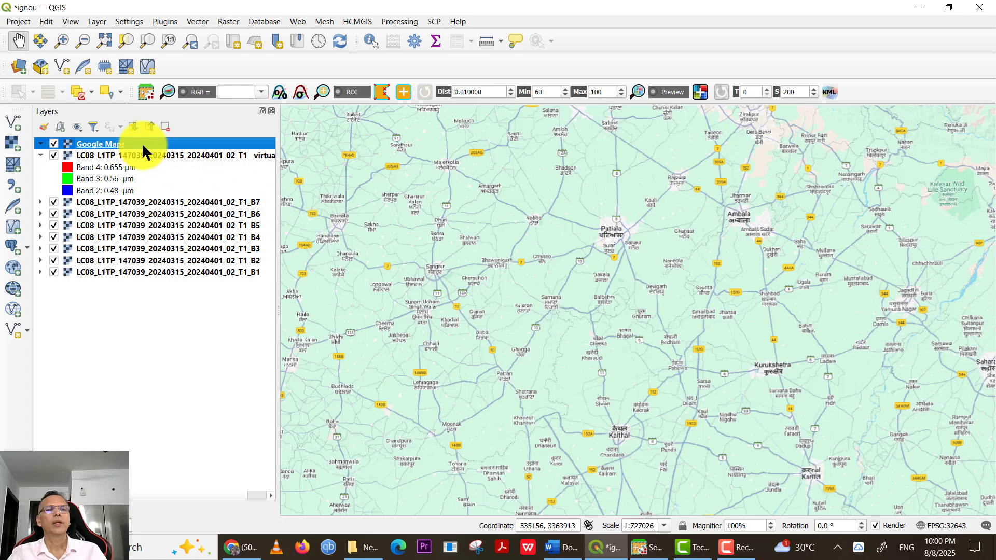
- Move the Google Maps layer below the virtual raster and locate Chandigarh on the basemap by temporarily hiding the raster
{"action": "mouse_move", "coordinate": [143, 146]}
{"action": "left_mouse_down"}
{"action": "mouse_move", "coordinate": [136, 301]}
{"action": "mouse_move", "coordinate": [128, 202]}
{"action": "left_mouse_up"}
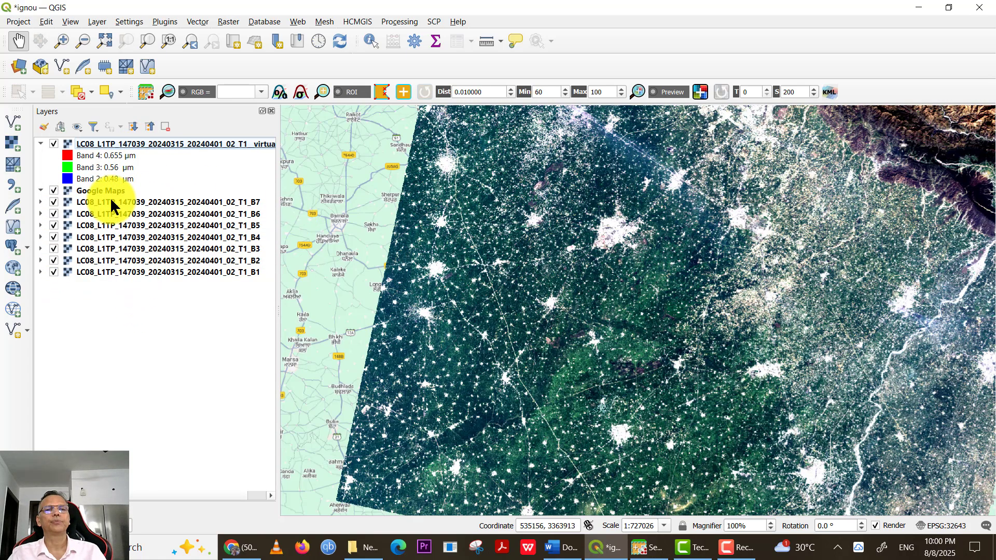
{"action": "left_click", "coordinate": [54, 143]}
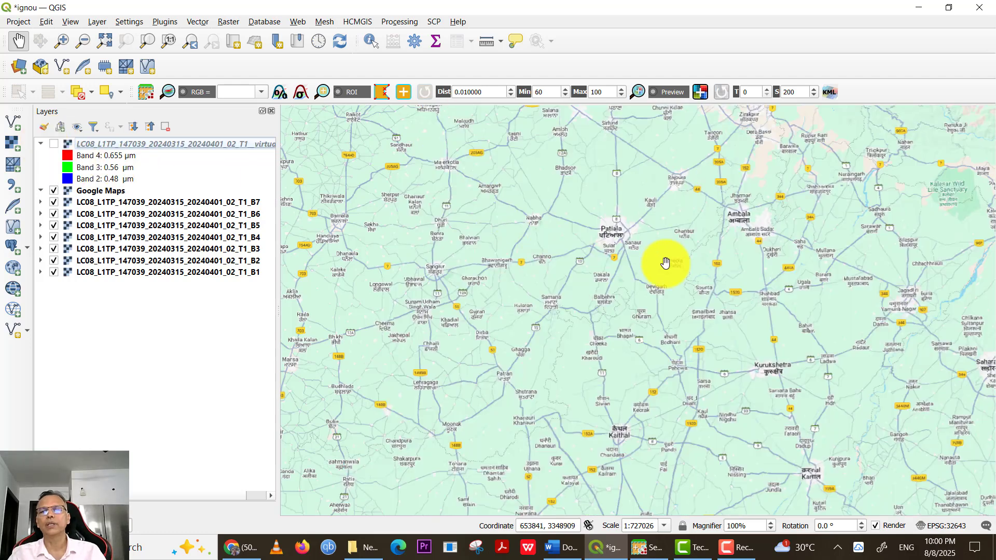
{"action": "left_click_drag", "start_coordinate": [736, 191], "coordinate": [551, 327]}
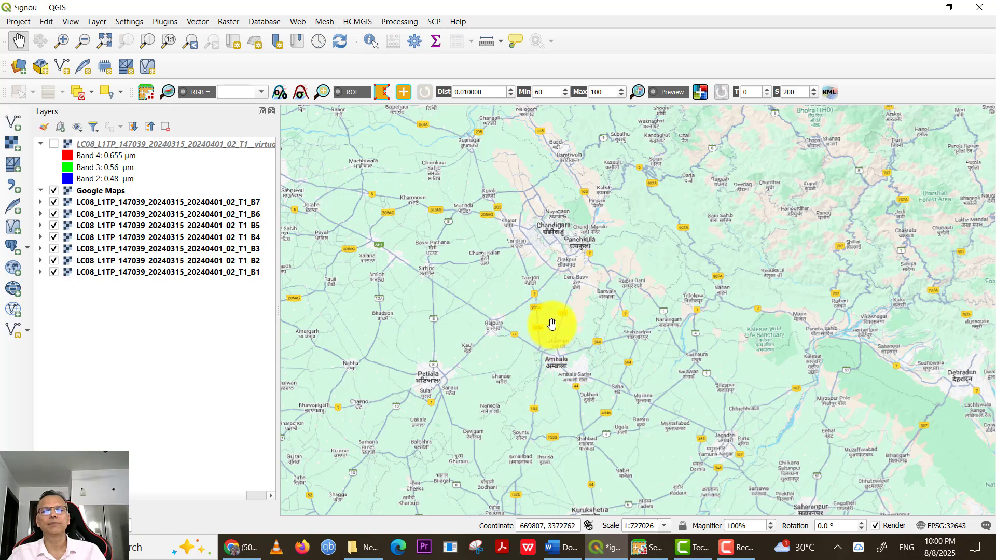
{"action": "scroll", "coordinate": [560, 335], "scroll_direction": "up", "scroll_amount": 1}
{"action": "left_click_drag", "start_coordinate": [529, 201], "coordinate": [496, 275]}
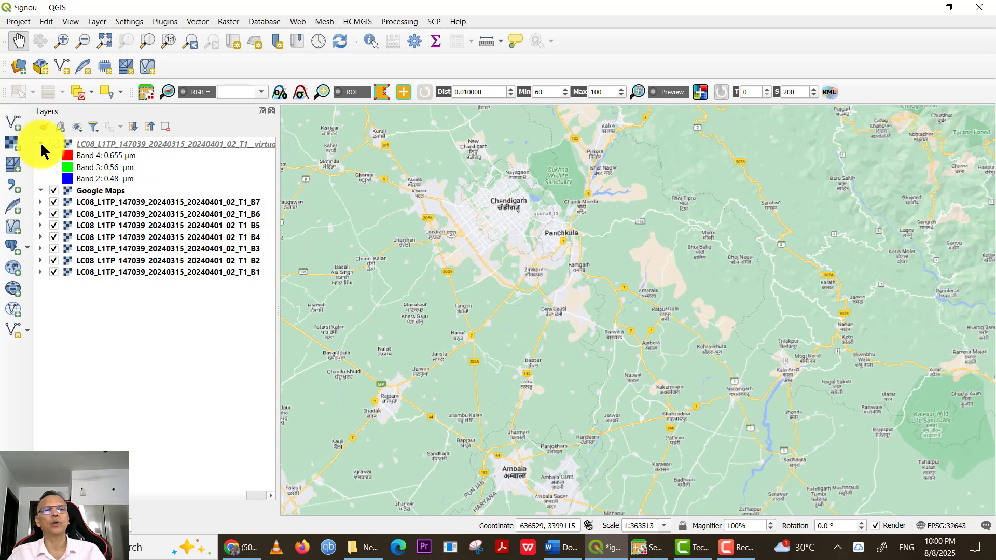
{"action": "left_click", "coordinate": [53, 143]}
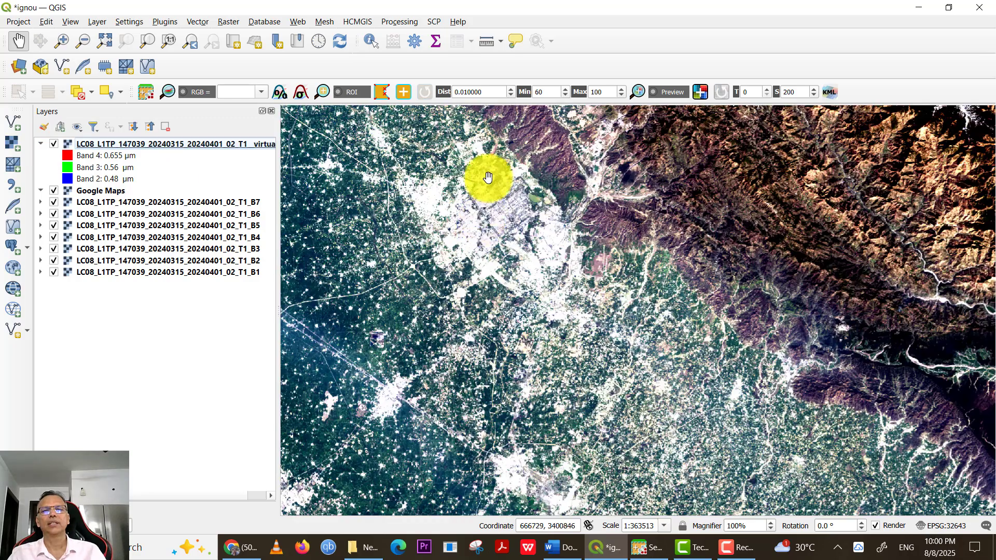
- Compare Chandigarh's street grid in the true-colour raster with Google Maps by toggling the raster's visibility
{"action": "scroll", "coordinate": [538, 213], "scroll_direction": "up", "scroll_amount": 2}
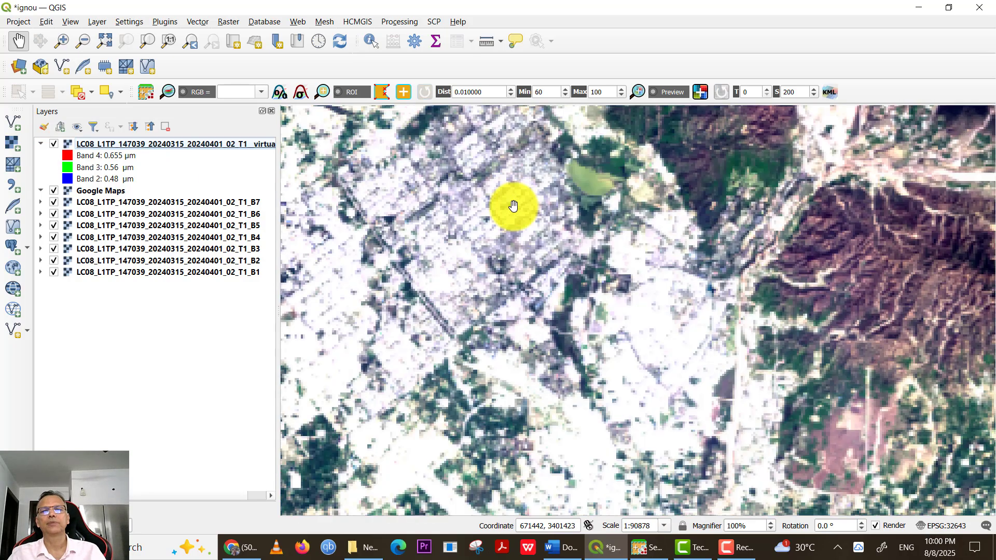
{"action": "left_click_drag", "start_coordinate": [511, 206], "coordinate": [718, 306]}
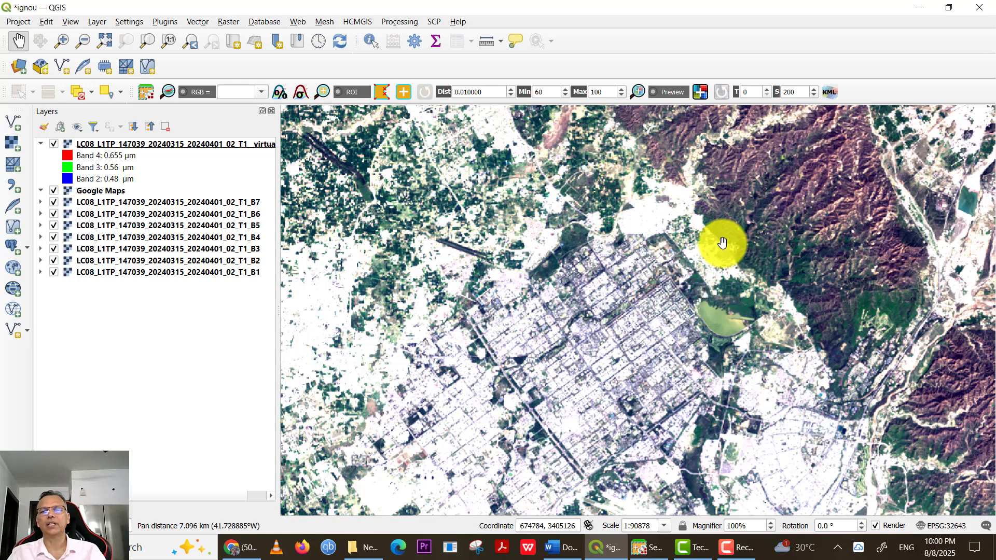
{"action": "left_click", "coordinate": [54, 144]}
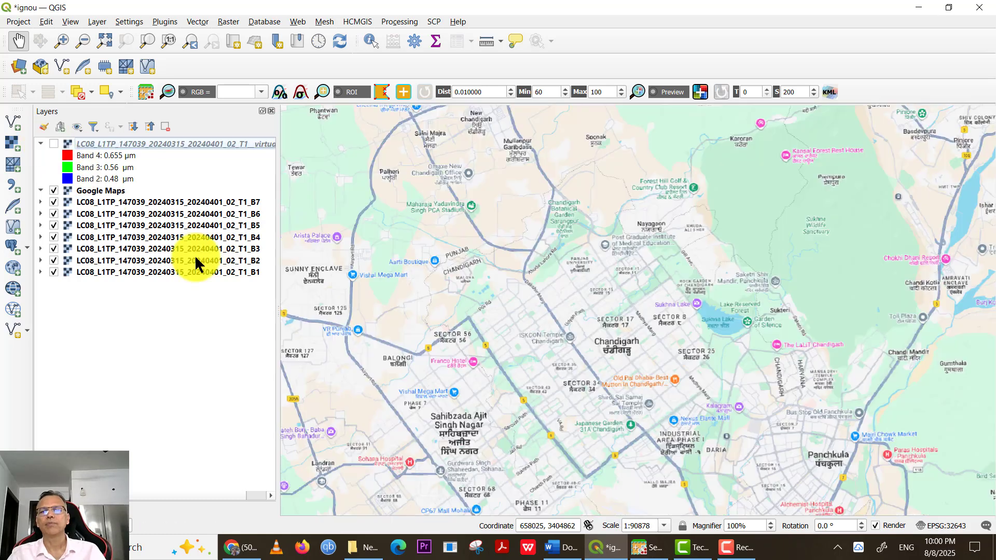
{"action": "scroll", "coordinate": [676, 315], "scroll_direction": "up", "scroll_amount": 1}
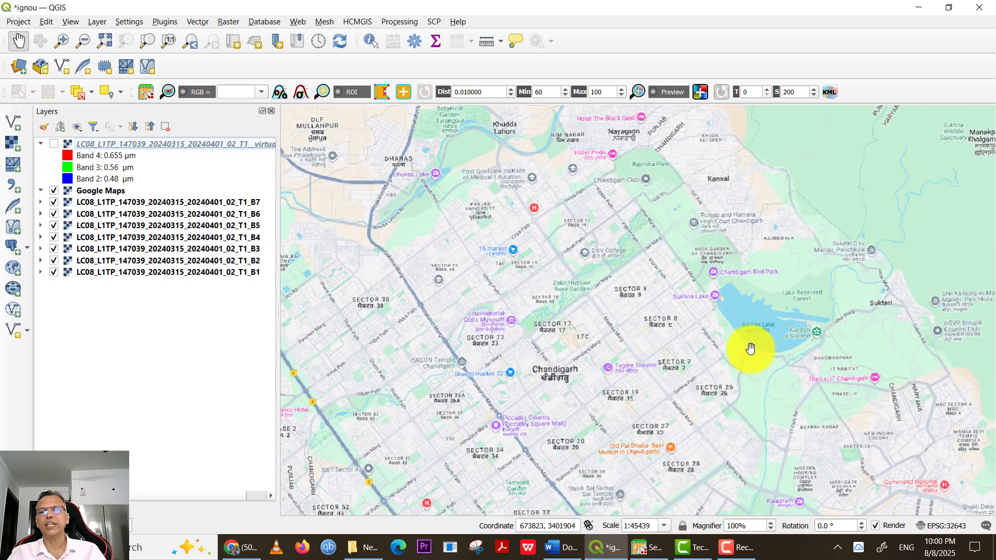
{"action": "left_click", "coordinate": [53, 142]}
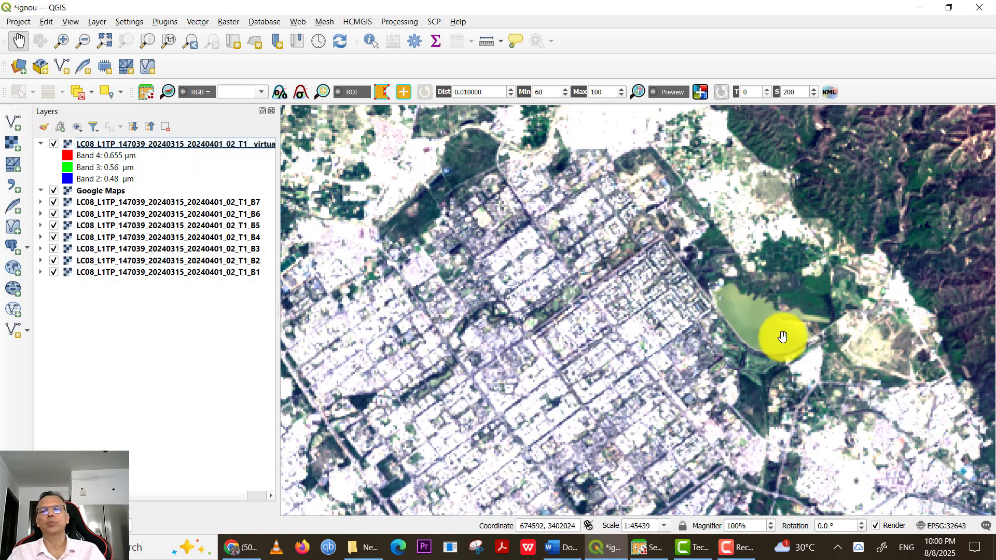
- Examine Sukhna Lake and the adjoining forest up close in the true-colour raster and on the Google Maps basemap
{"action": "left_click_drag", "start_coordinate": [782, 336], "coordinate": [645, 327]}
{"action": "scroll", "coordinate": [605, 317], "scroll_direction": "up", "scroll_amount": 1}
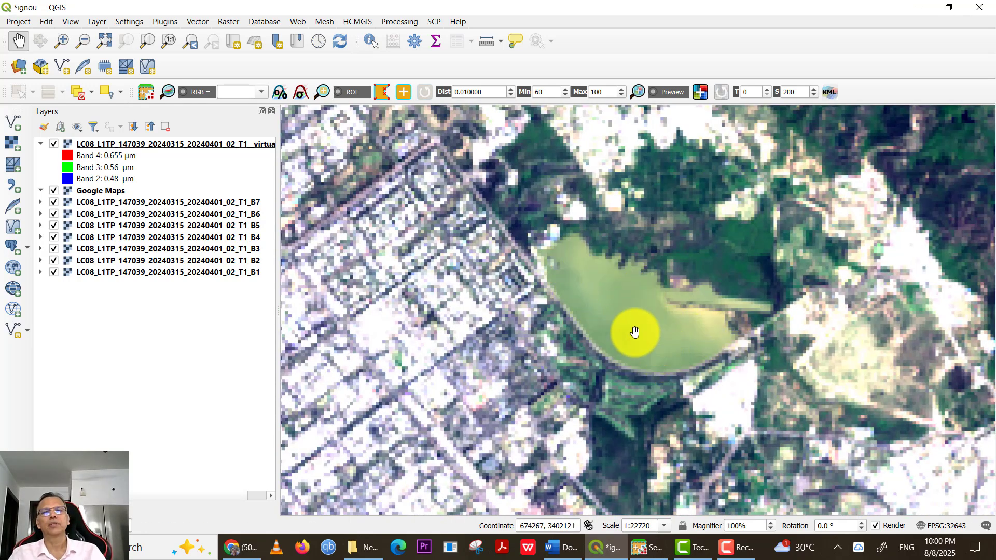
{"action": "left_click_drag", "start_coordinate": [624, 366], "coordinate": [571, 258]}
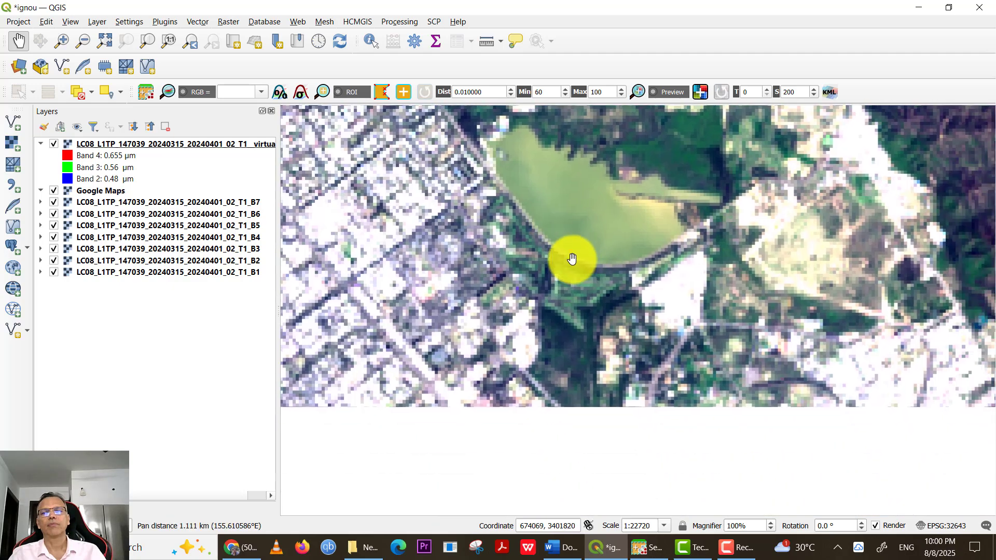
{"action": "scroll", "coordinate": [440, 260], "scroll_direction": "down", "scroll_amount": 1}
{"action": "left_click_drag", "start_coordinate": [567, 216], "coordinate": [570, 305]}
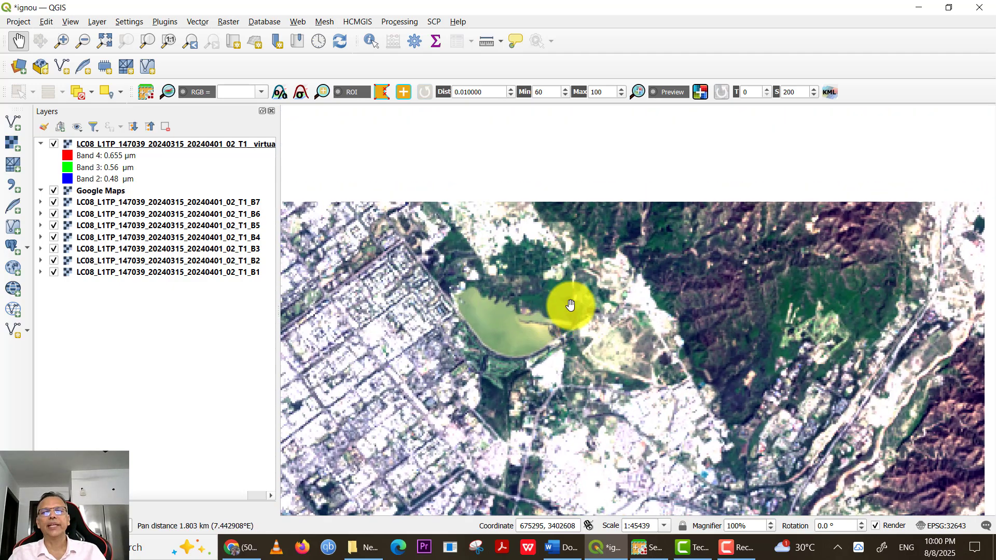
{"action": "scroll", "coordinate": [571, 305], "scroll_direction": "up", "scroll_amount": 1}
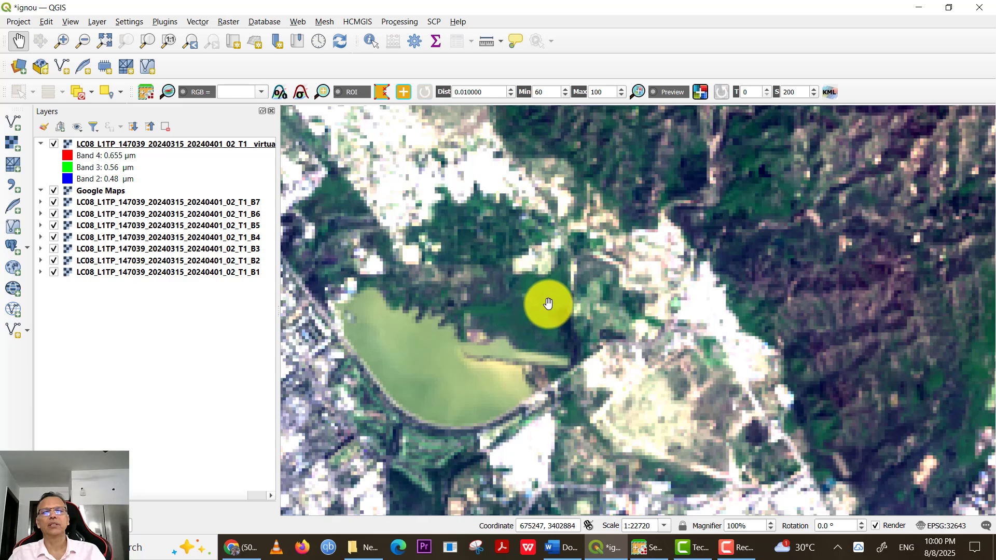
{"action": "left_click", "coordinate": [54, 144]}
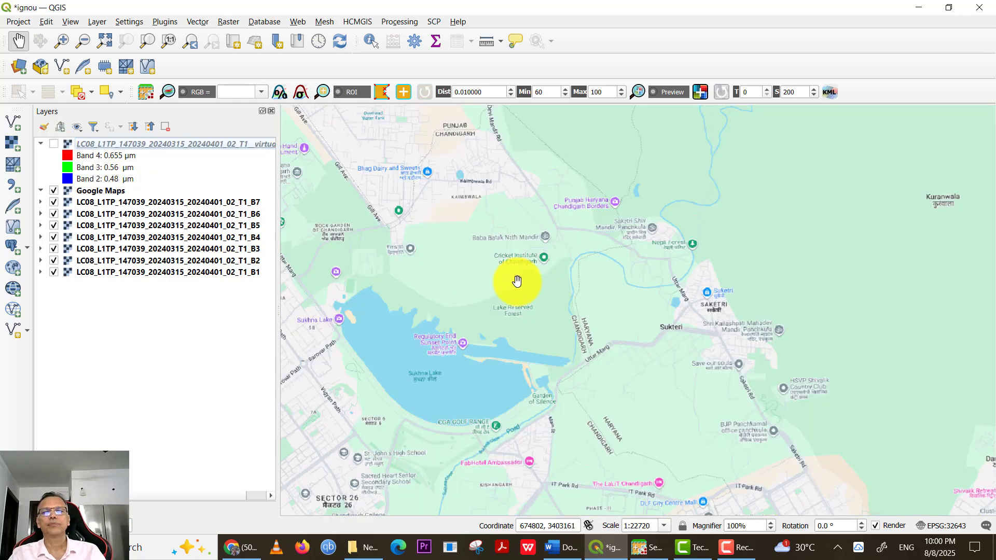
{"action": "scroll", "coordinate": [513, 315], "scroll_direction": "up", "scroll_amount": 1}
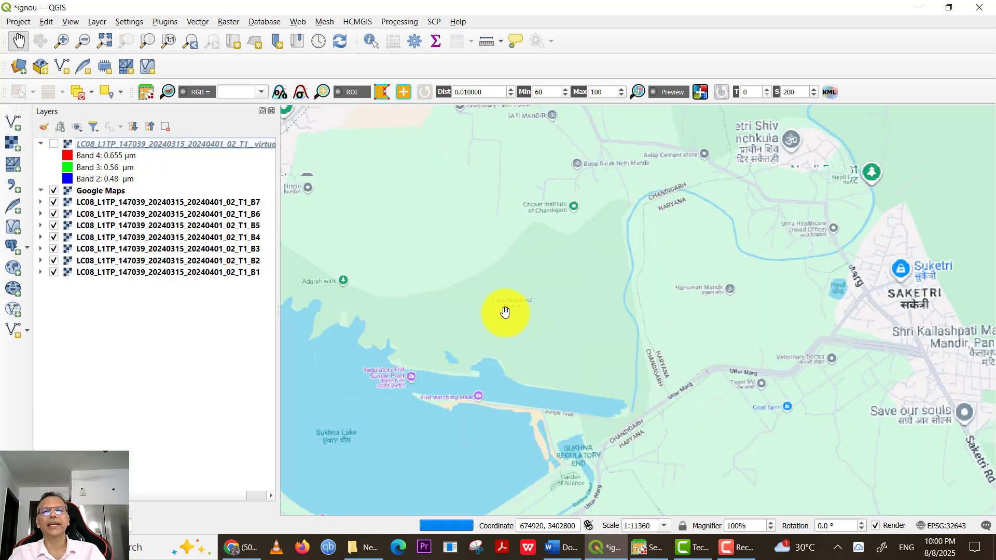
{"action": "scroll", "coordinate": [534, 300], "scroll_direction": "down", "scroll_amount": 1}
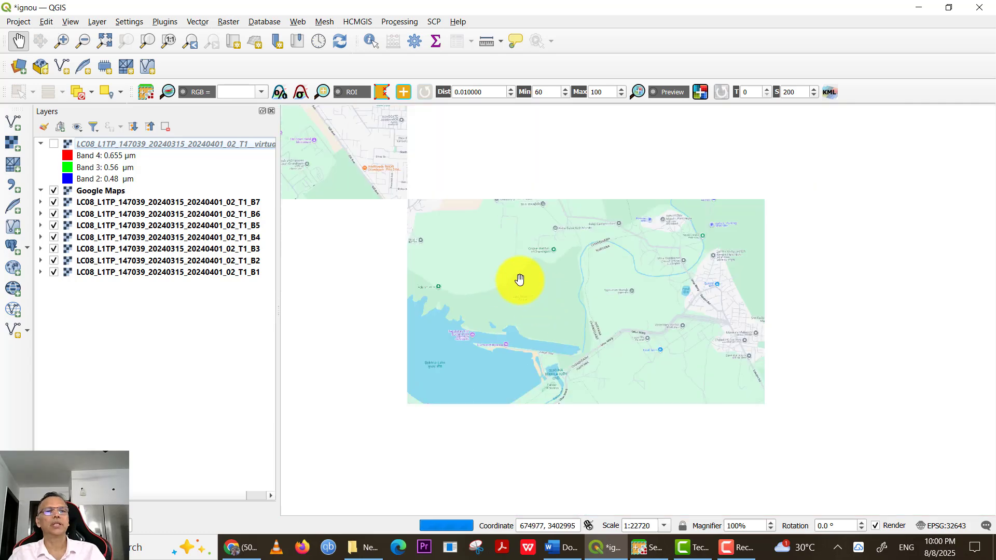
{"action": "left_click", "coordinate": [54, 144]}
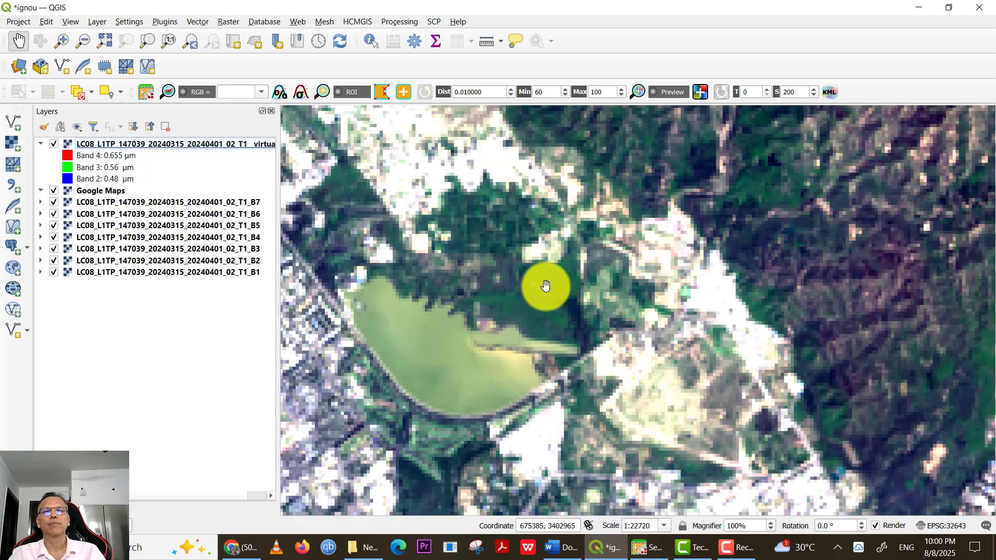
- Compare the farmland and settlements southwest of Chandigarh on the basemap and in the true-colour raster
{"action": "left_click", "coordinate": [53, 144]}
{"action": "scroll", "coordinate": [431, 298], "scroll_direction": "down", "scroll_amount": 3}
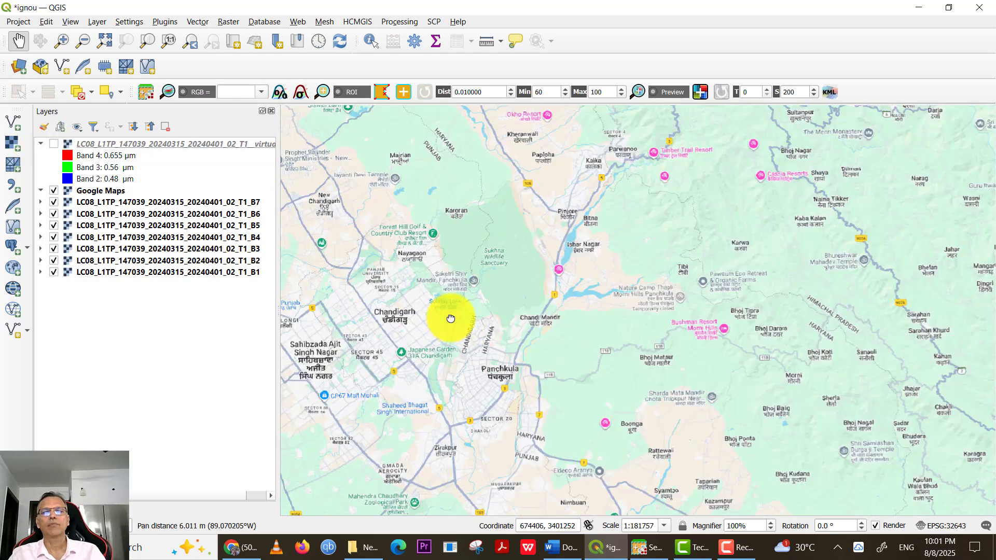
{"action": "left_click_drag", "start_coordinate": [450, 318], "coordinate": [752, 132]}
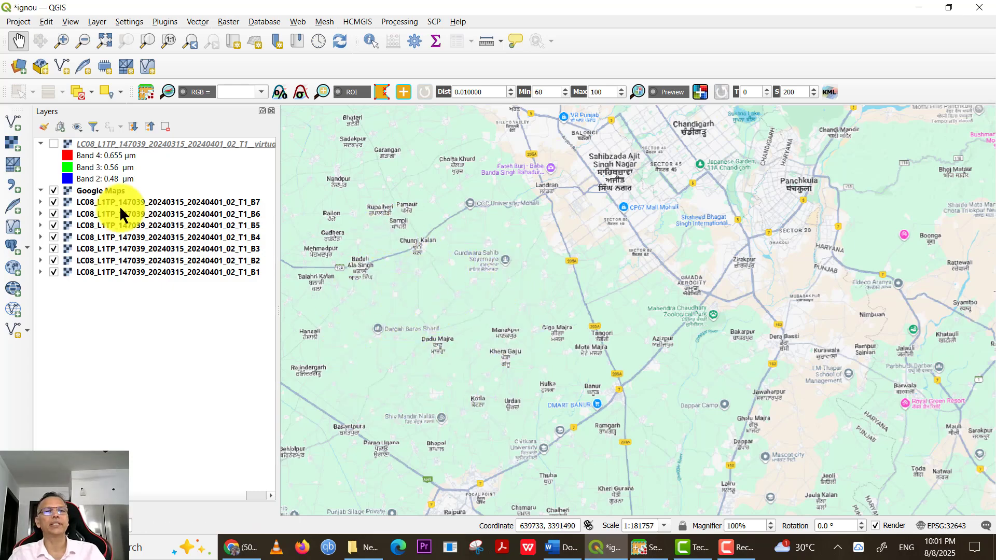
{"action": "left_click", "coordinate": [54, 145]}
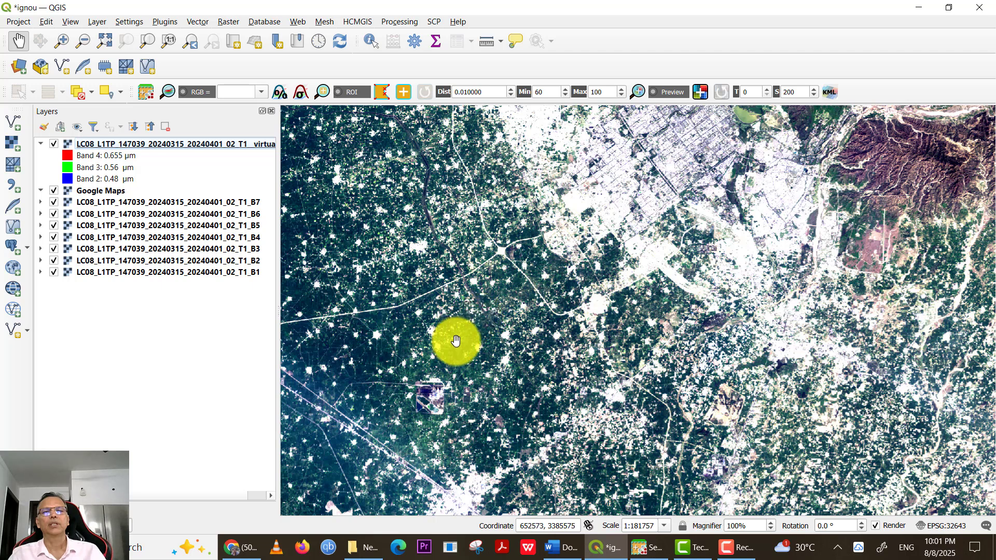
{"action": "scroll", "coordinate": [453, 334], "scroll_direction": "up", "scroll_amount": 1}
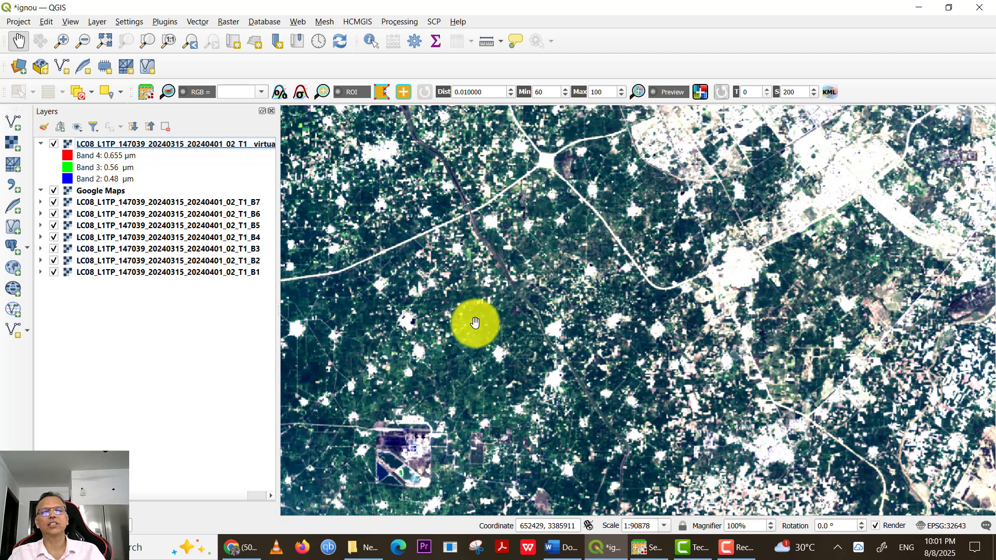
{"action": "scroll", "coordinate": [462, 321], "scroll_direction": "up", "scroll_amount": 1}
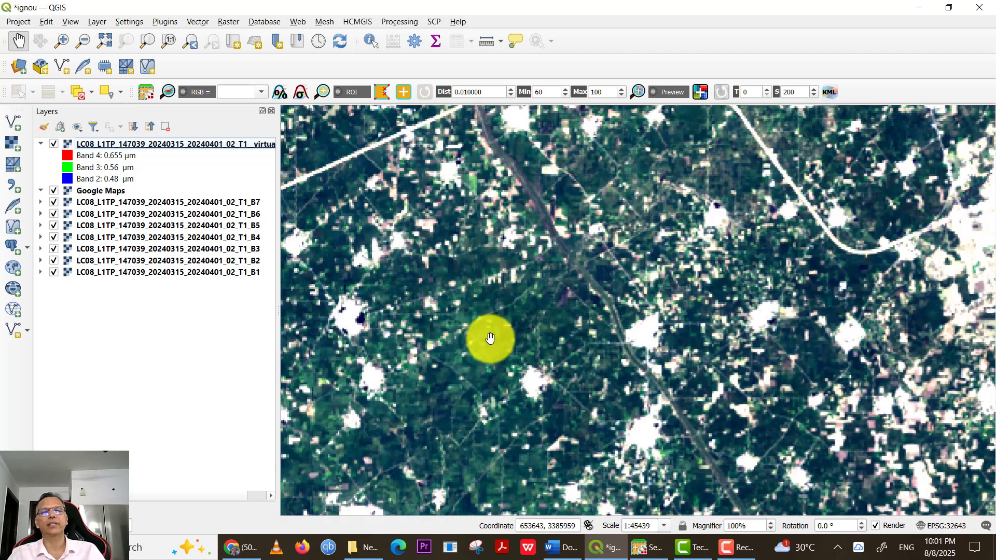
{"action": "scroll", "coordinate": [506, 332], "scroll_direction": "down", "scroll_amount": 2}
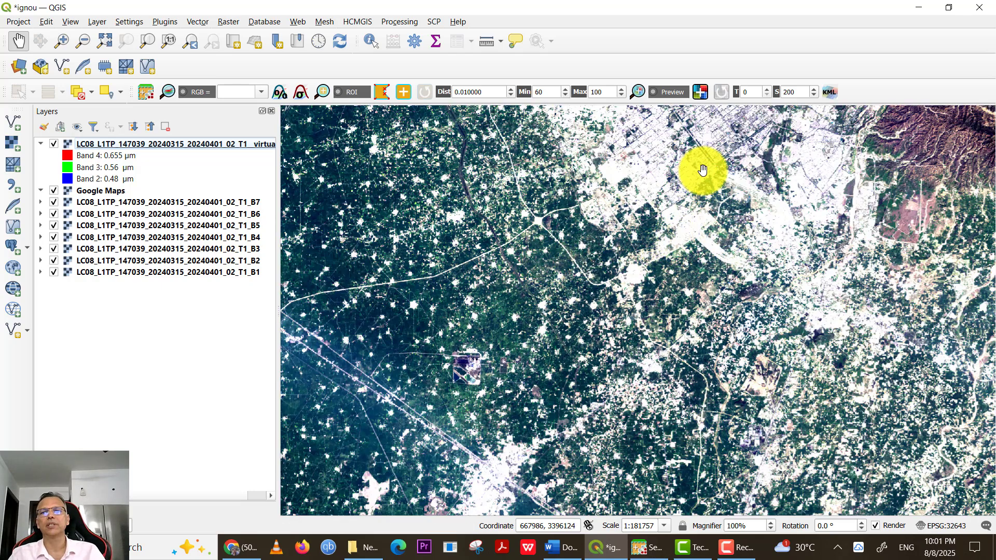
{"action": "left_click_drag", "start_coordinate": [702, 169], "coordinate": [660, 345]}
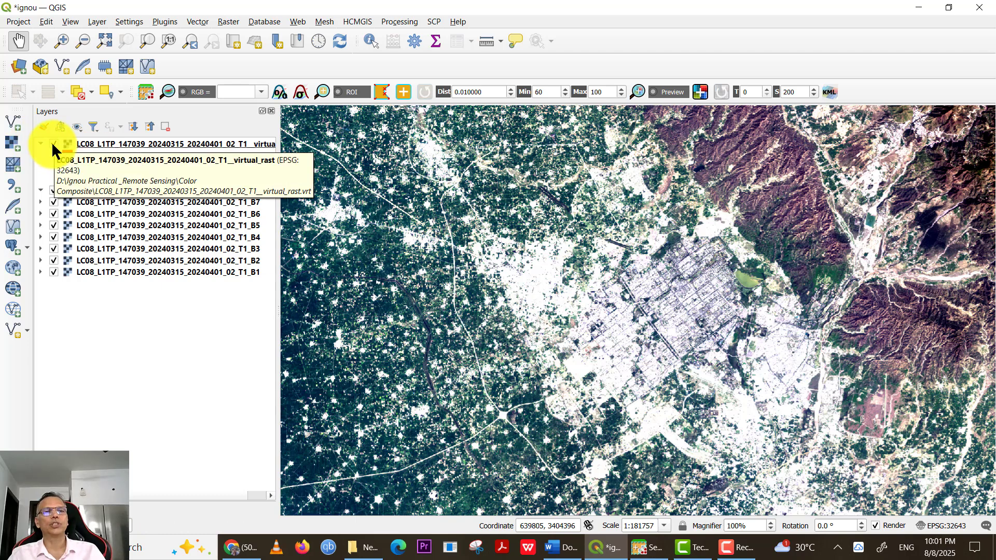
- In the virtual raster layer's symbology, assign Band 5 to red and Band 4 to green
{"action": "left_click", "coordinate": [87, 146]}
{"action": "right_click", "coordinate": [87, 147]}
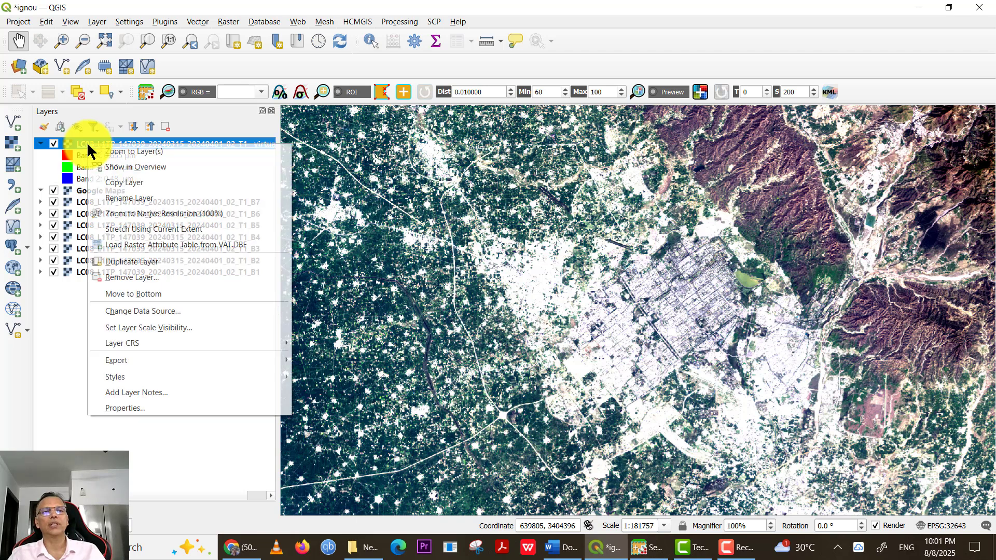
{"action": "left_click", "coordinate": [131, 409]}
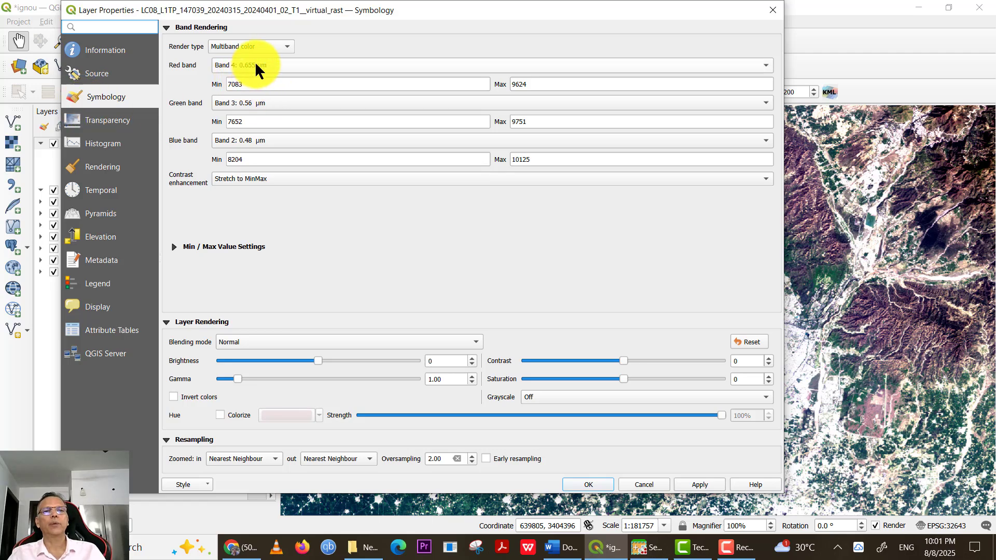
{"action": "left_click", "coordinate": [254, 62]}
{"action": "left_click", "coordinate": [248, 77]}
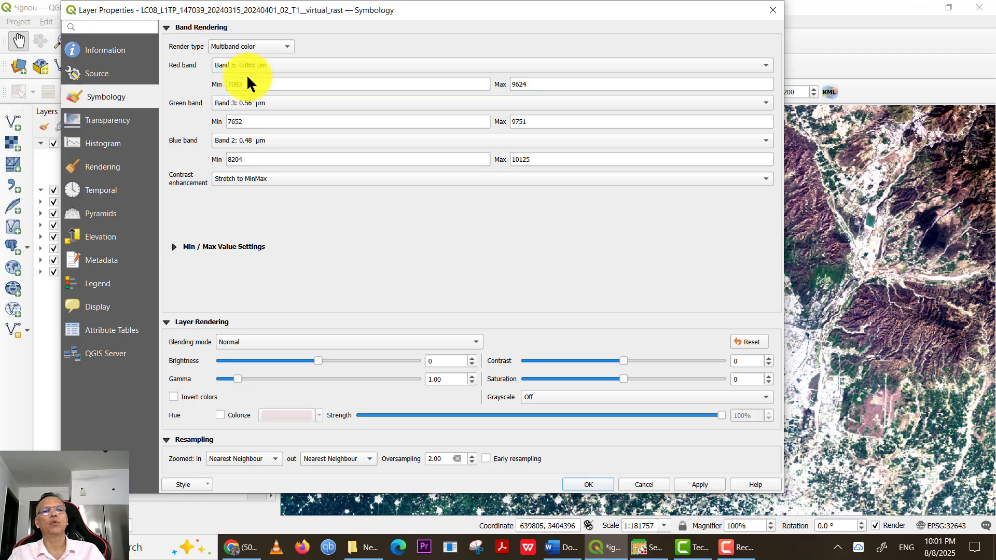
{"action": "left_click", "coordinate": [253, 100]}
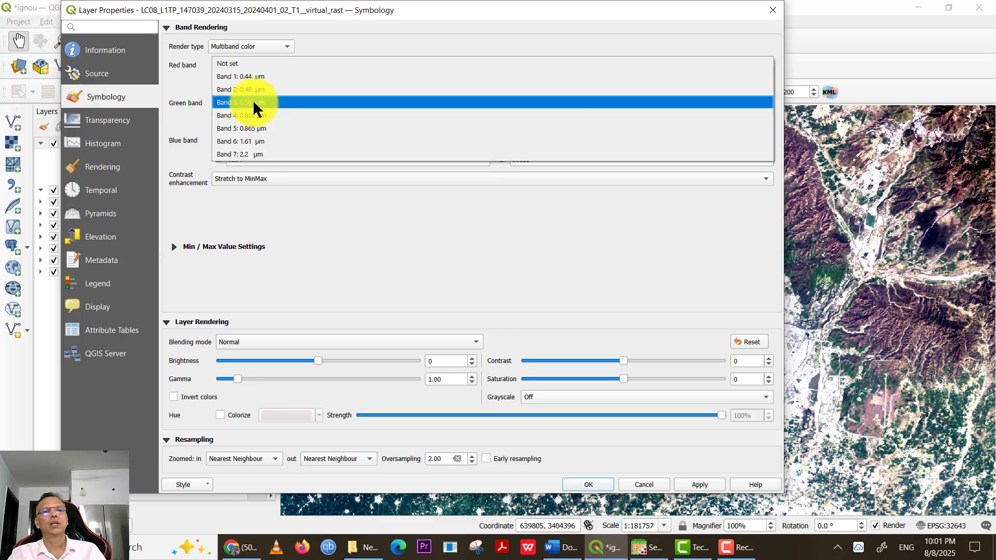
{"action": "left_click", "coordinate": [242, 113]}
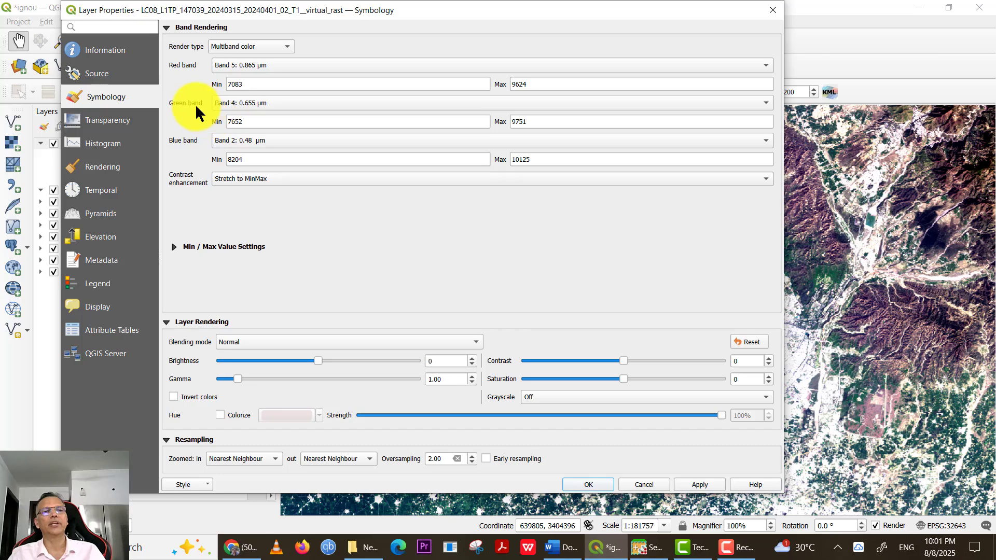
- Assign Band 3 to blue and apply the false-colour rendering to the virtual raster
{"action": "left_click", "coordinate": [229, 139]}
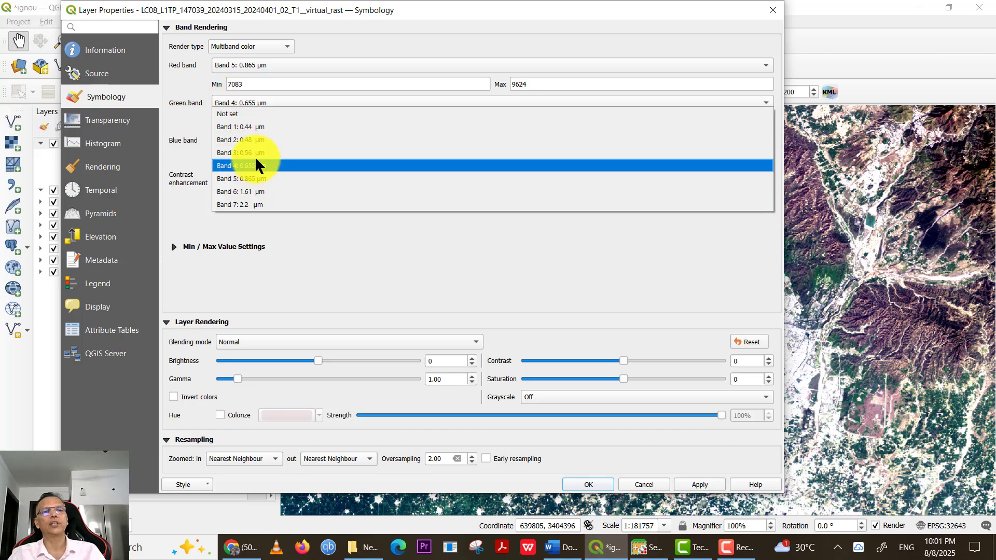
{"action": "left_click", "coordinate": [231, 139]}
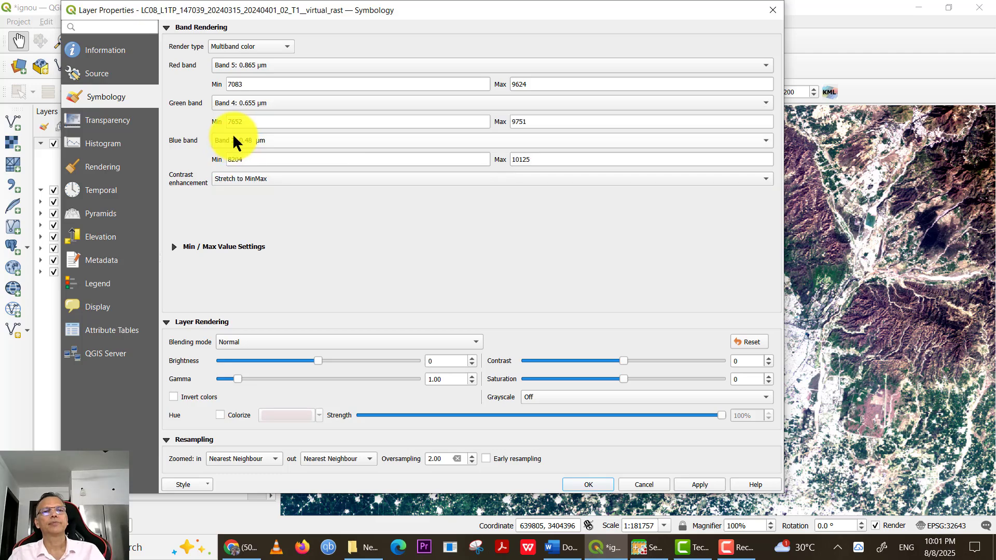
{"action": "left_click", "coordinate": [234, 137]}
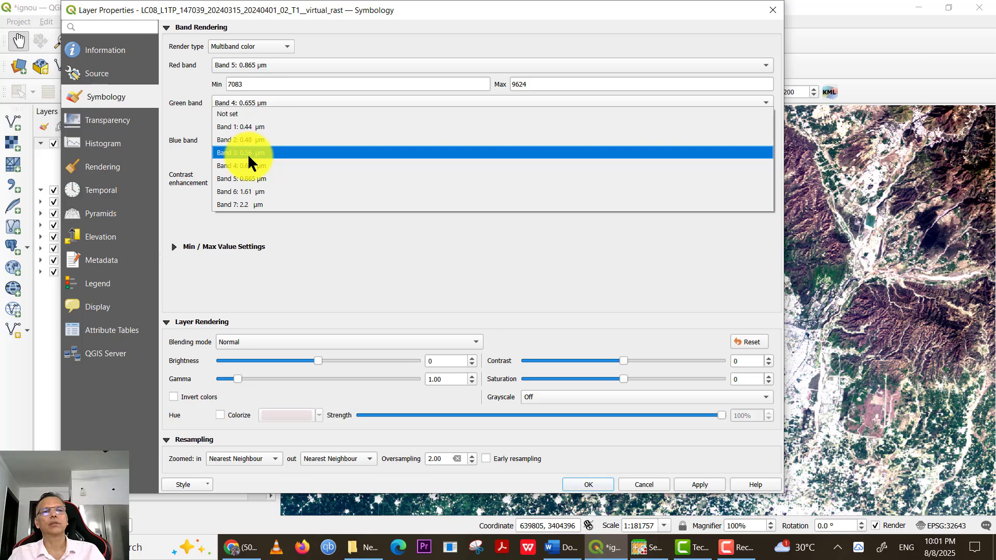
{"action": "left_click", "coordinate": [247, 152]}
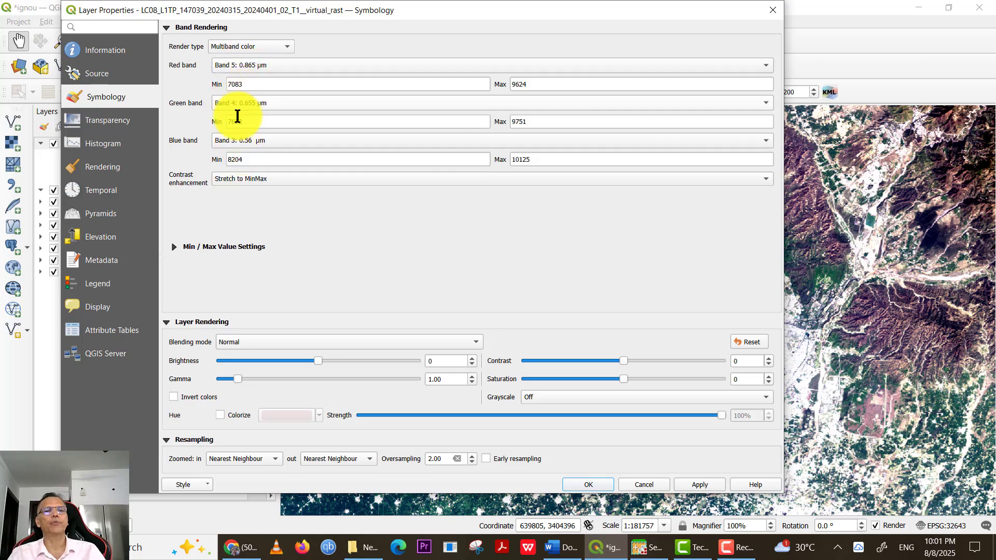
{"action": "left_click", "coordinate": [701, 483]}
{"action": "left_click", "coordinate": [571, 484]}
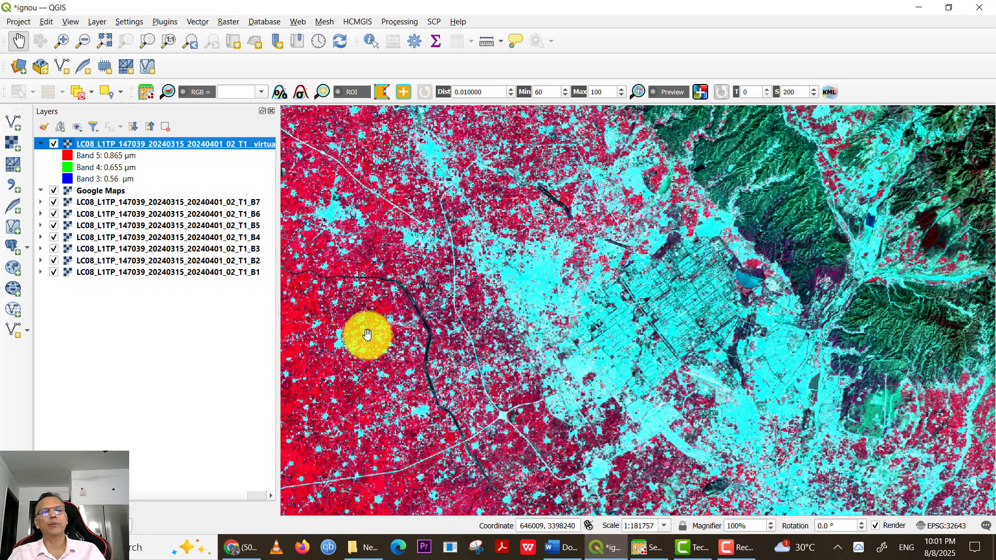
- Examine the farmland, canals and settlements west and northwest of Chandigarh in the false-colour virtual raster at several scales
{"action": "left_click_drag", "start_coordinate": [385, 345], "coordinate": [549, 299]}
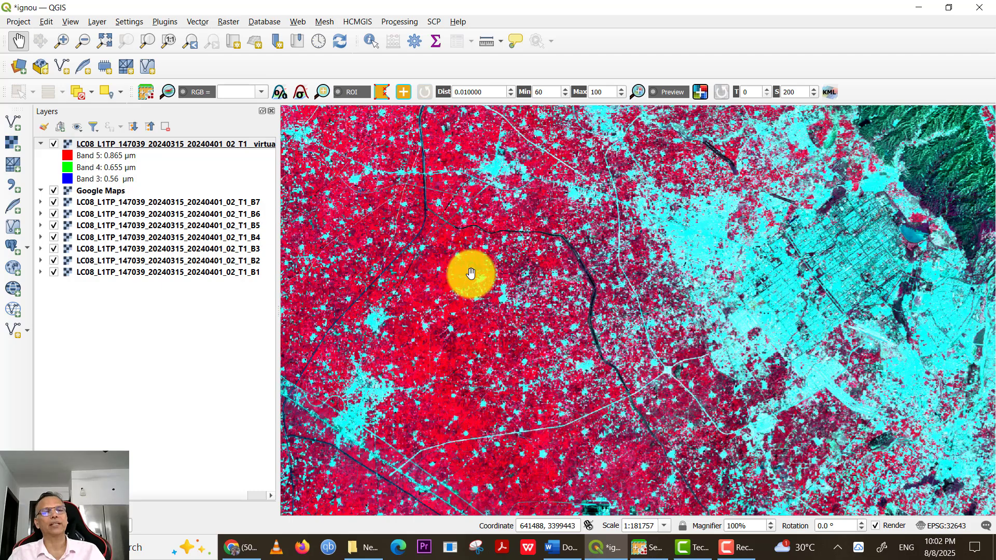
{"action": "scroll", "coordinate": [463, 282], "scroll_direction": "up", "scroll_amount": 1}
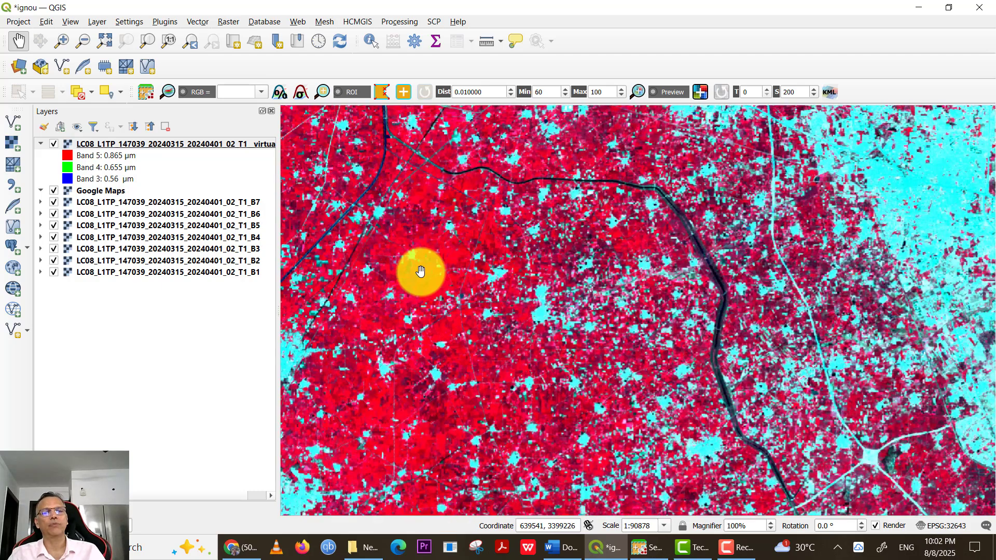
{"action": "scroll", "coordinate": [425, 282], "scroll_direction": "up", "scroll_amount": 2}
{"action": "scroll", "coordinate": [493, 282], "scroll_direction": "down", "scroll_amount": 2}
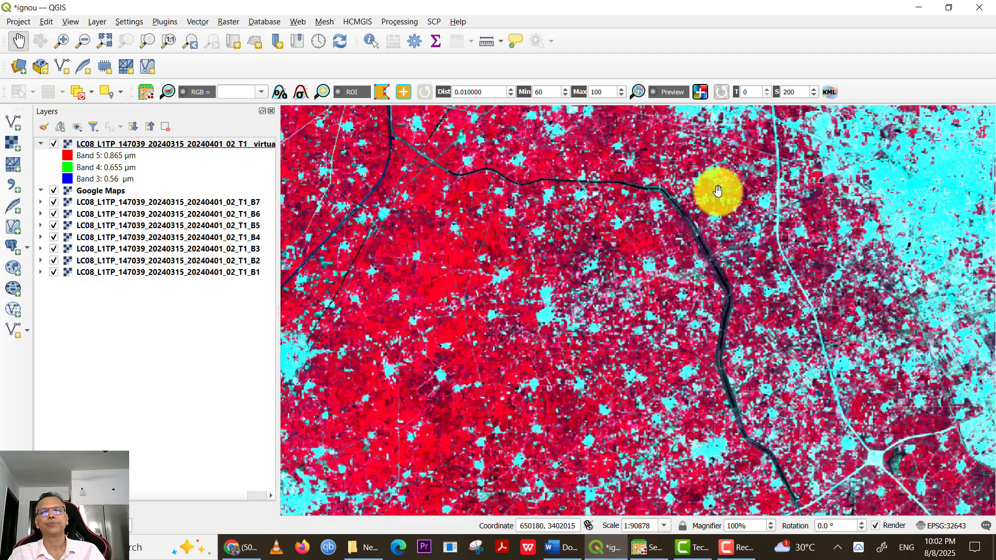
{"action": "left_click_drag", "start_coordinate": [710, 192], "coordinate": [612, 316]}
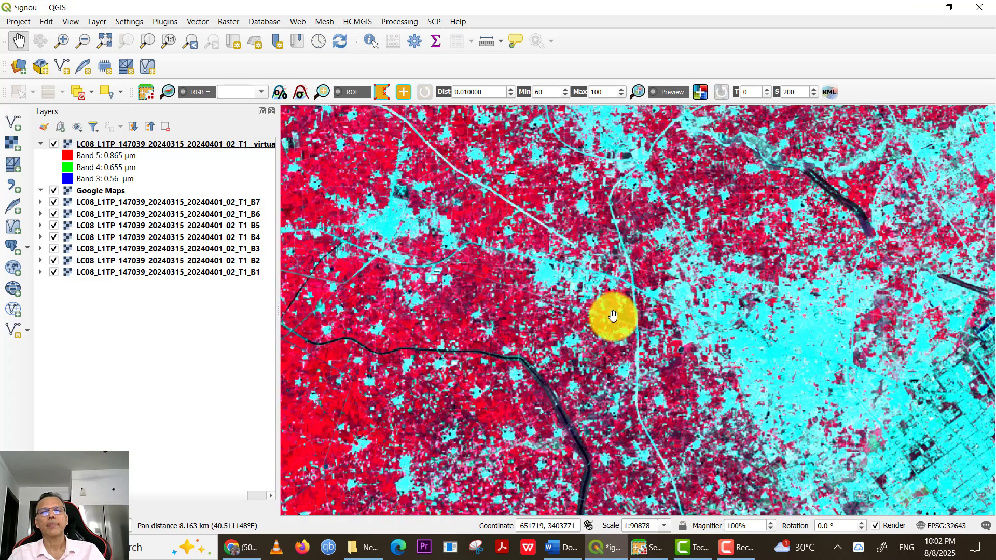
{"action": "left_click_drag", "start_coordinate": [632, 242], "coordinate": [573, 355]}
{"action": "scroll", "coordinate": [662, 293], "scroll_direction": "down", "scroll_amount": 2}
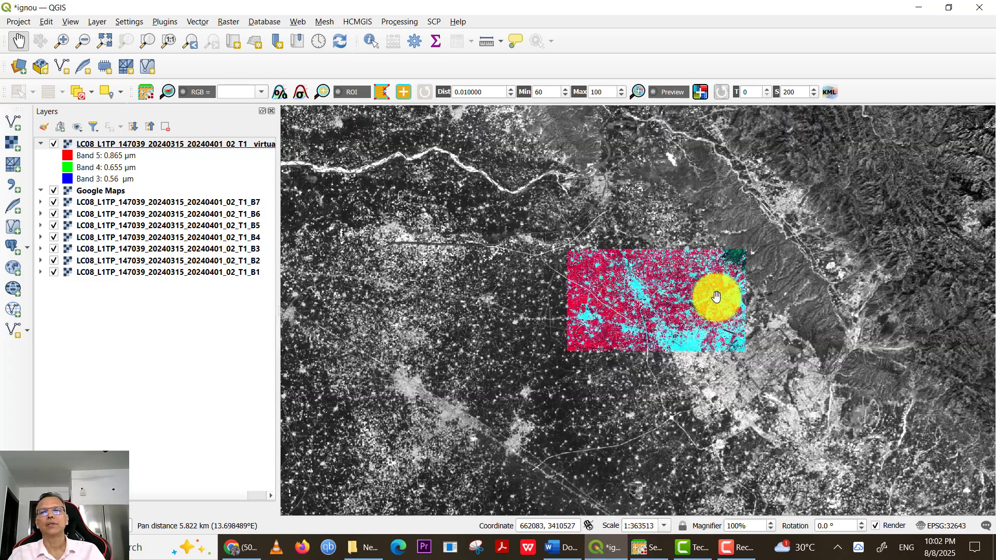
{"action": "scroll", "coordinate": [643, 271], "scroll_direction": "up", "scroll_amount": 2}
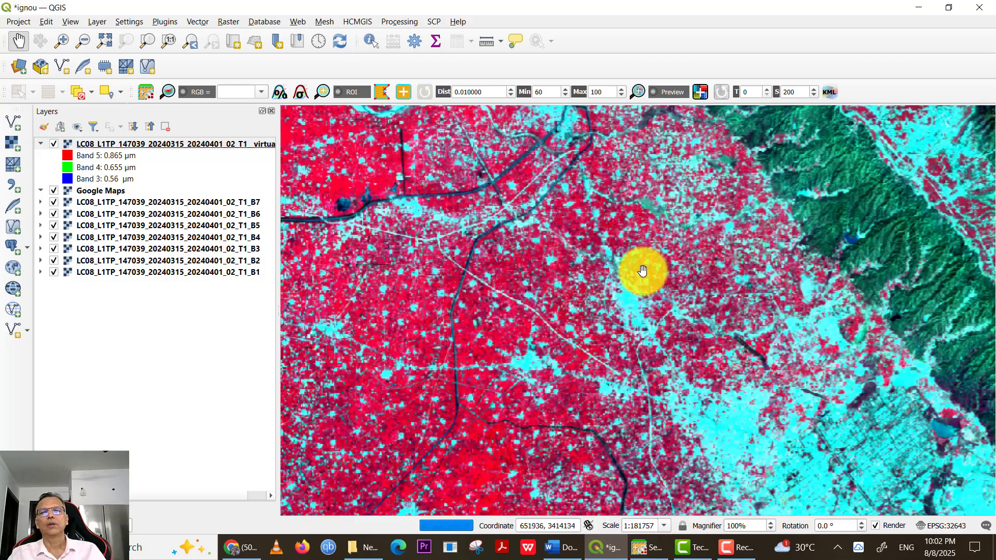
{"action": "scroll", "coordinate": [669, 278], "scroll_direction": "down", "scroll_amount": 2}
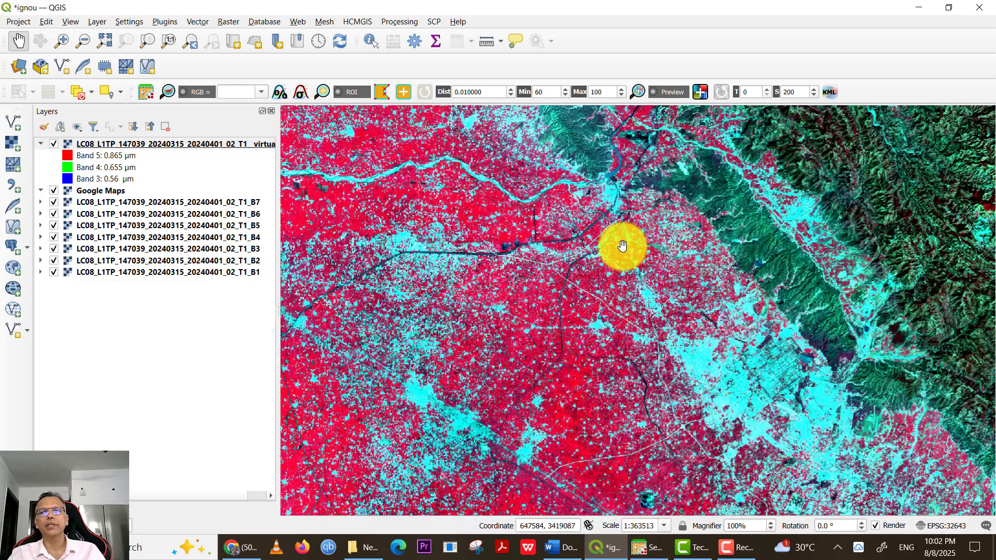
{"action": "left_click_drag", "start_coordinate": [568, 261], "coordinate": [625, 412]}
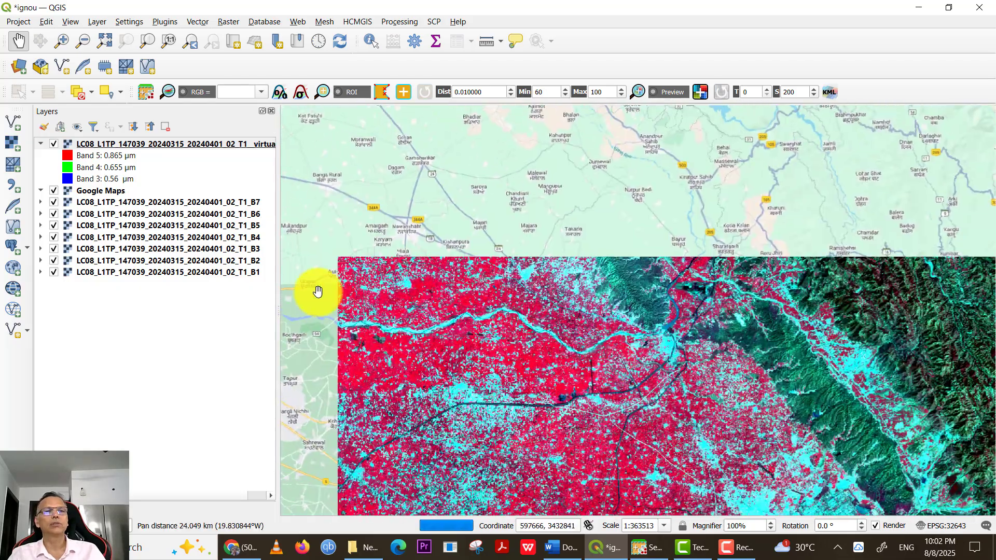
- Hide the virtual raster and locate Sukhna Lake and its surroundings on the Google Maps basemap
{"action": "left_click", "coordinate": [54, 143]}
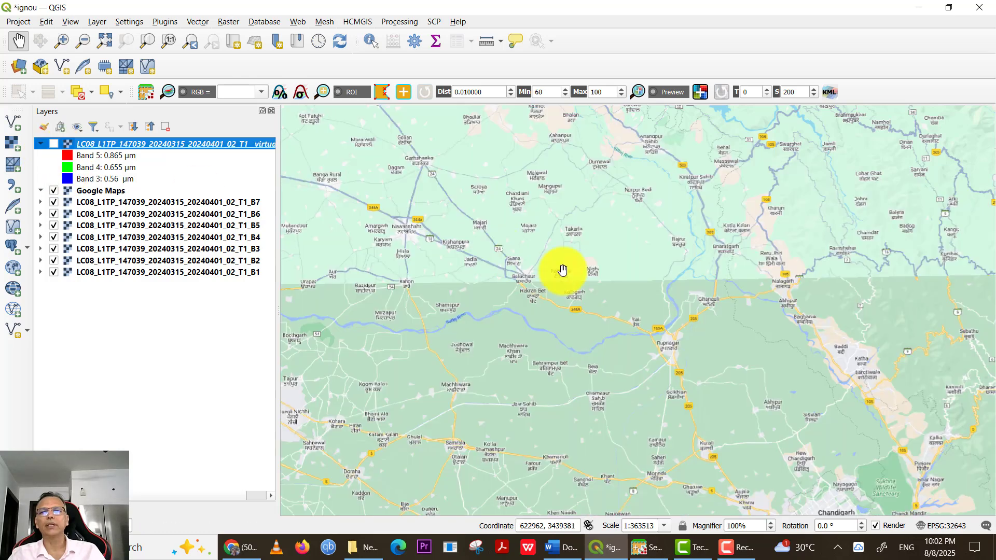
{"action": "left_click_drag", "start_coordinate": [690, 235], "coordinate": [576, 407]}
{"action": "scroll", "coordinate": [584, 340], "scroll_direction": "down", "scroll_amount": 1}
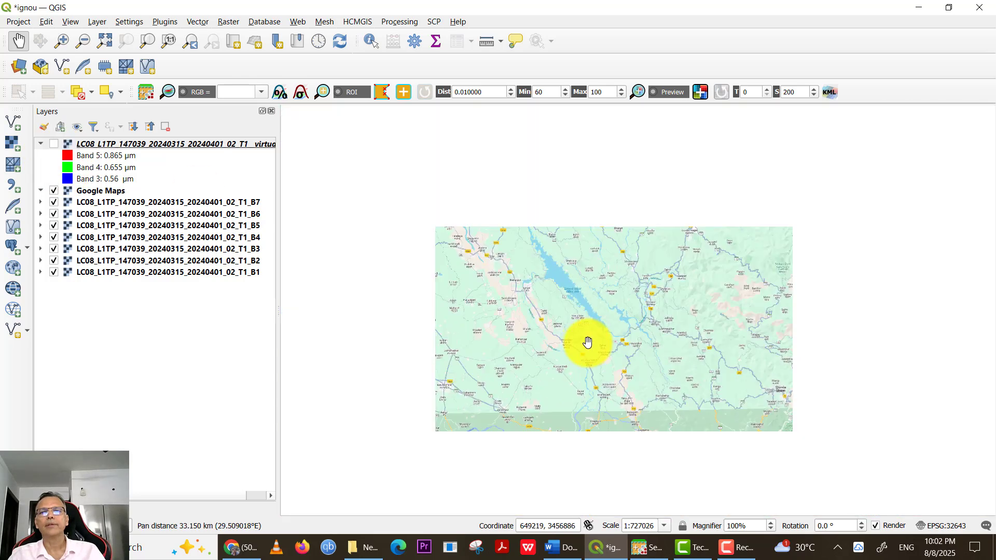
{"action": "scroll", "coordinate": [583, 330], "scroll_direction": "down", "scroll_amount": 1}
{"action": "left_click_drag", "start_coordinate": [662, 384], "coordinate": [487, 240]}
{"action": "scroll", "coordinate": [462, 278], "scroll_direction": "up", "scroll_amount": 3}
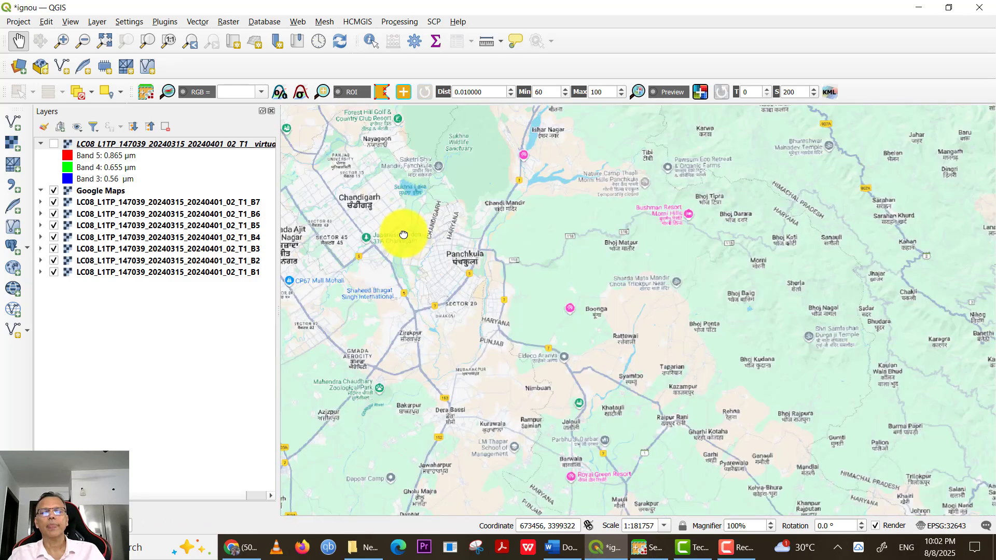
{"action": "left_click_drag", "start_coordinate": [402, 234], "coordinate": [589, 355]}
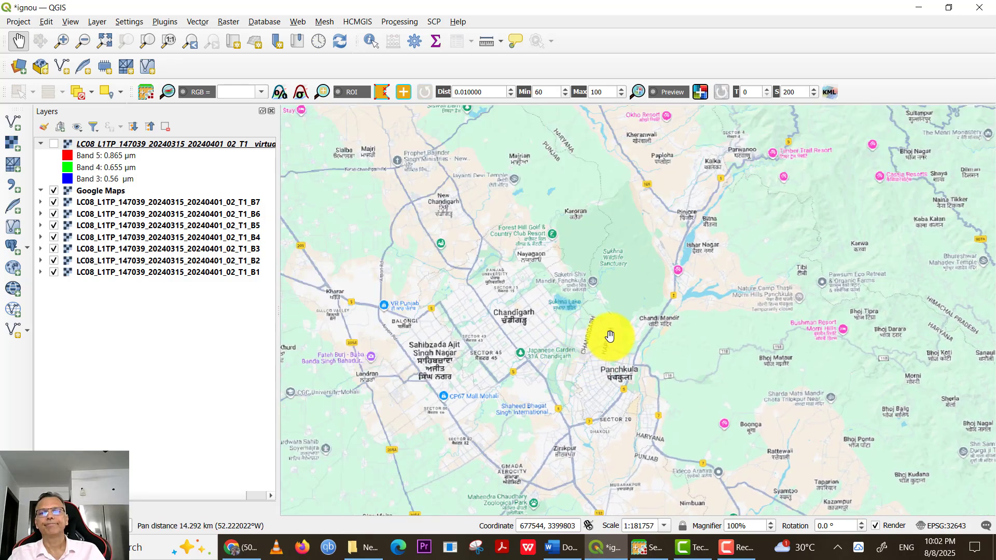
{"action": "scroll", "coordinate": [582, 308], "scroll_direction": "up", "scroll_amount": 2}
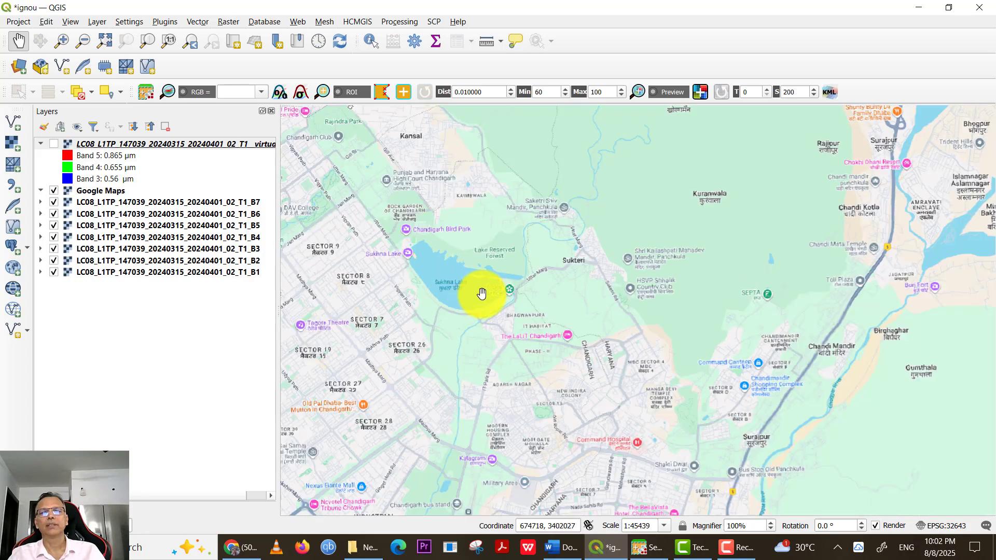
{"action": "left_click_drag", "start_coordinate": [478, 289], "coordinate": [593, 373]}
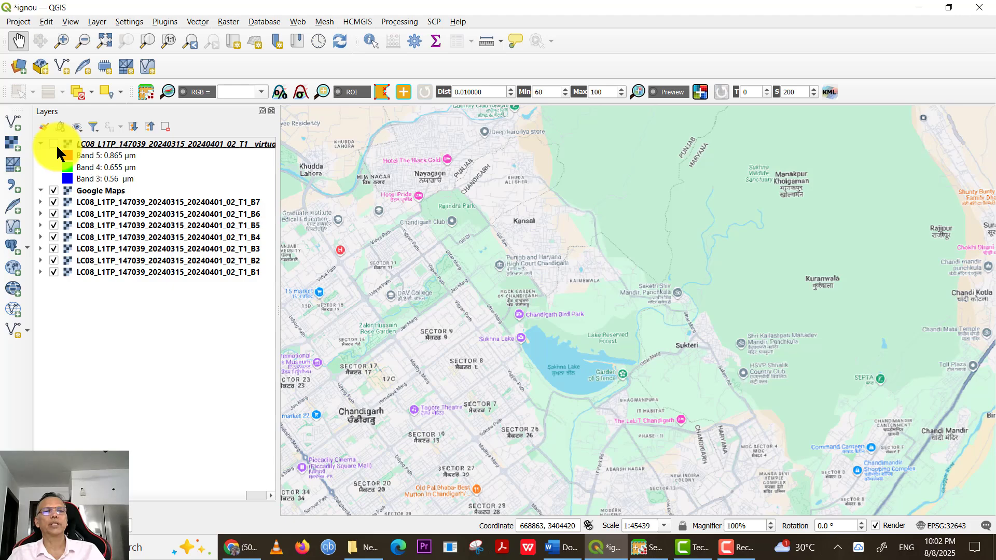
- Show the virtual raster again and examine Sukhna Lake, the adjoining forest and Chandigarh's street grid in false colour
{"action": "left_click", "coordinate": [54, 144]}
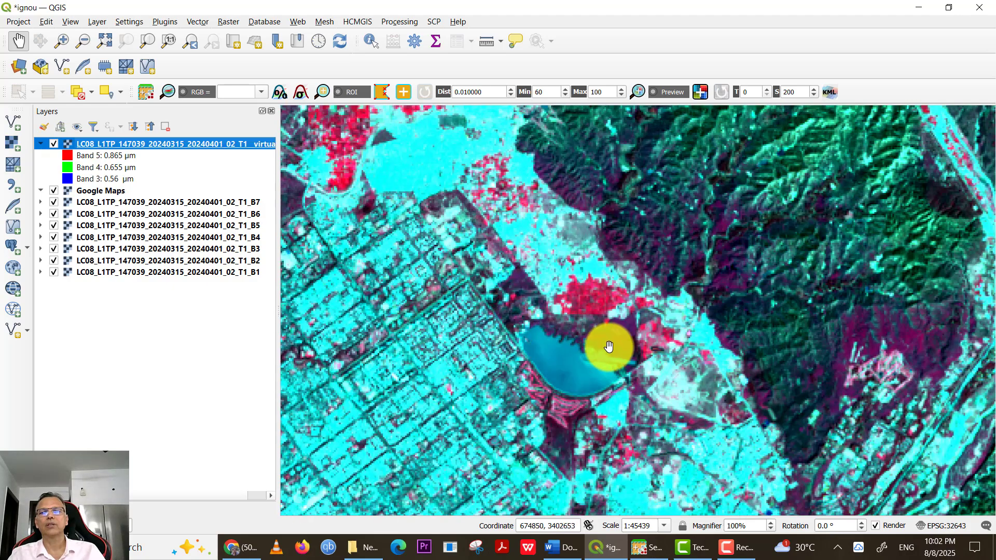
{"action": "scroll", "coordinate": [617, 290], "scroll_direction": "up", "scroll_amount": 2}
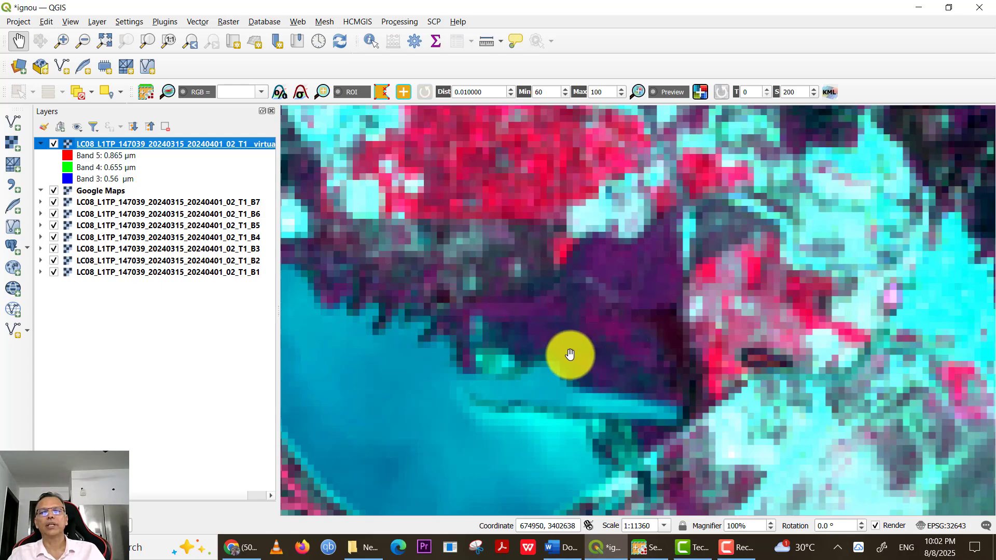
{"action": "scroll", "coordinate": [596, 314], "scroll_direction": "down", "scroll_amount": 1}
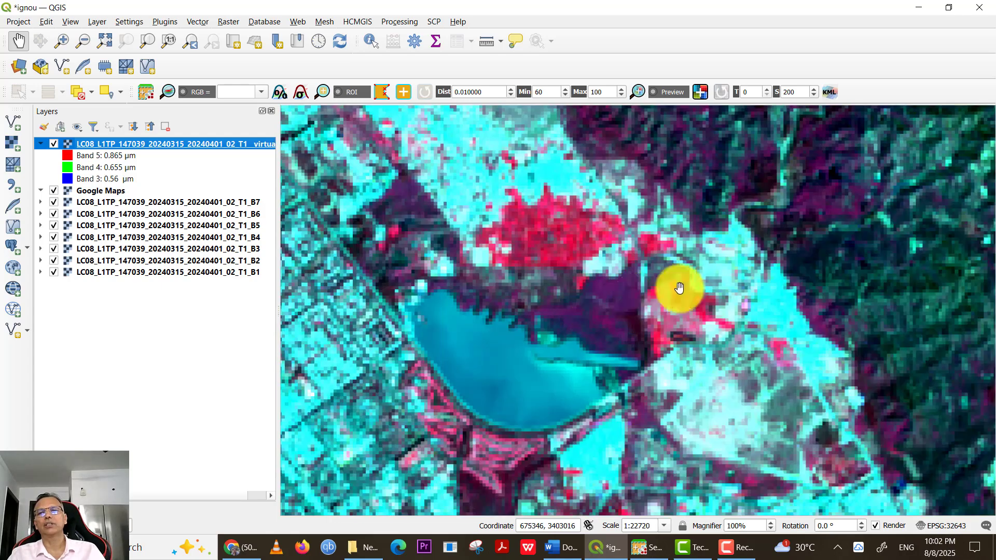
{"action": "left_click_drag", "start_coordinate": [732, 242], "coordinate": [686, 386]}
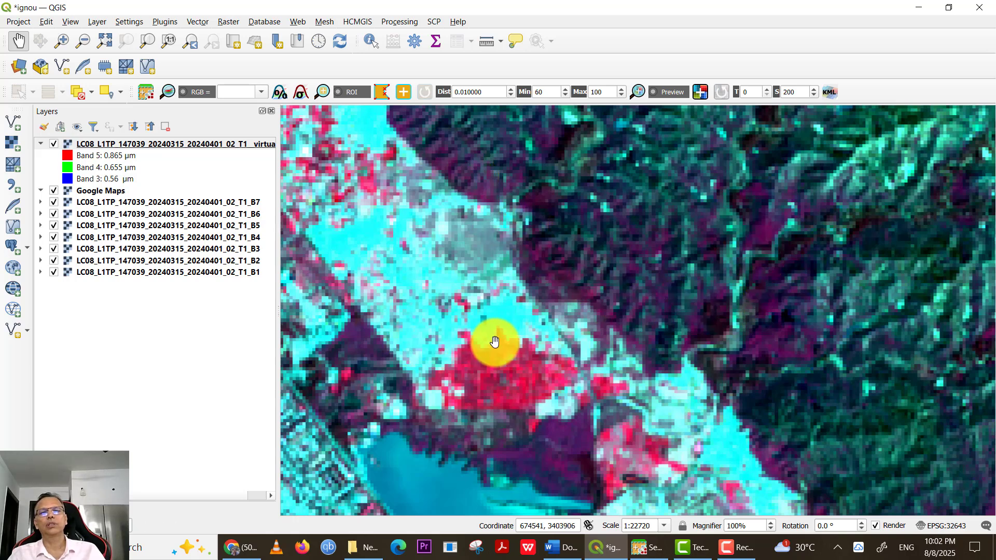
{"action": "scroll", "coordinate": [494, 341], "scroll_direction": "down", "scroll_amount": 1}
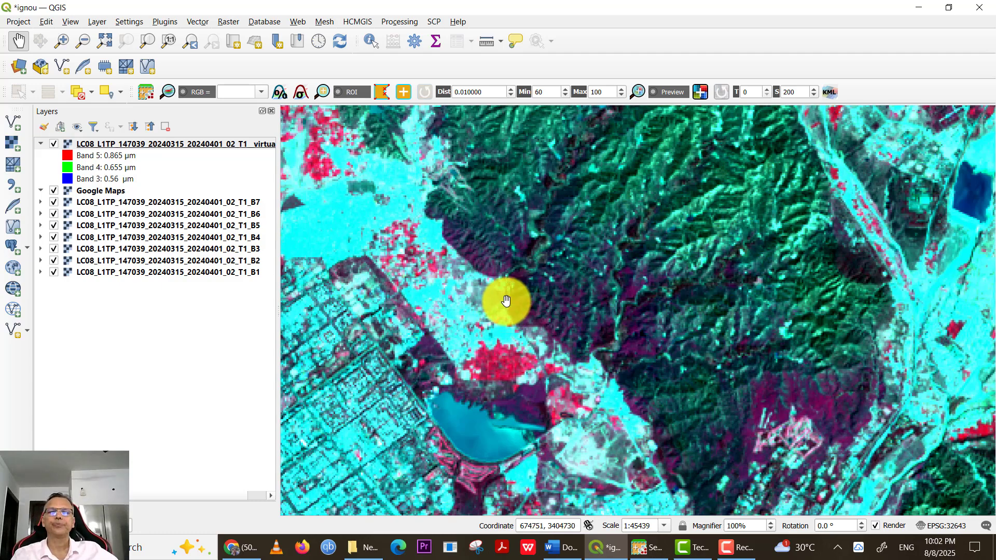
{"action": "scroll", "coordinate": [455, 309], "scroll_direction": "down", "scroll_amount": 1}
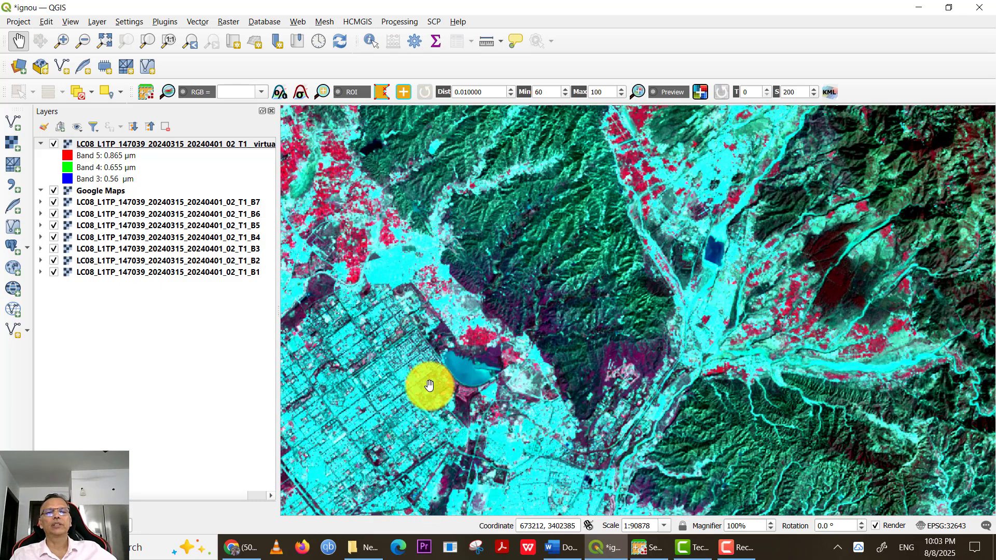
{"action": "left_click_drag", "start_coordinate": [427, 382], "coordinate": [522, 218]}
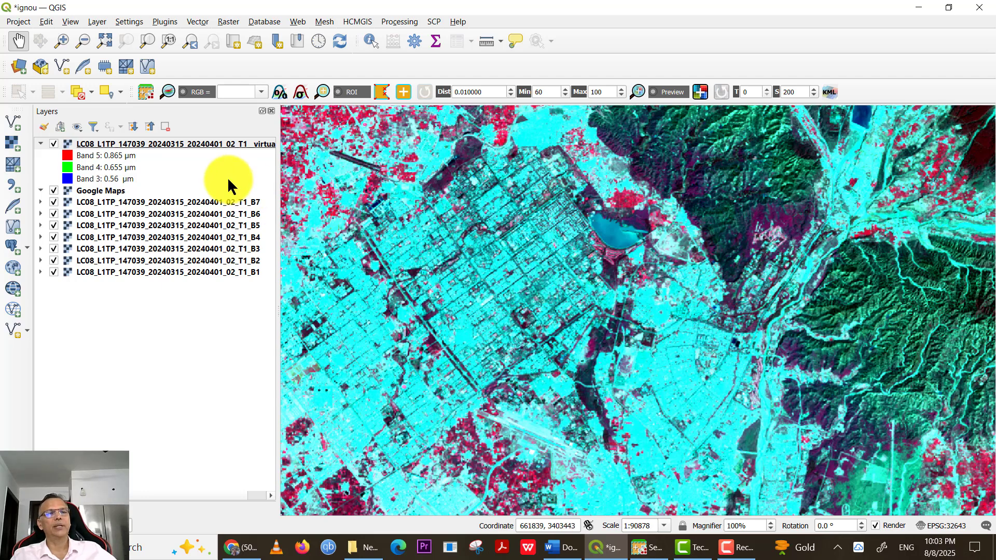
- In the virtual raster layer's symbology, assign Band 6 to red and apply the new band combination
{"action": "left_click", "coordinate": [201, 150]}
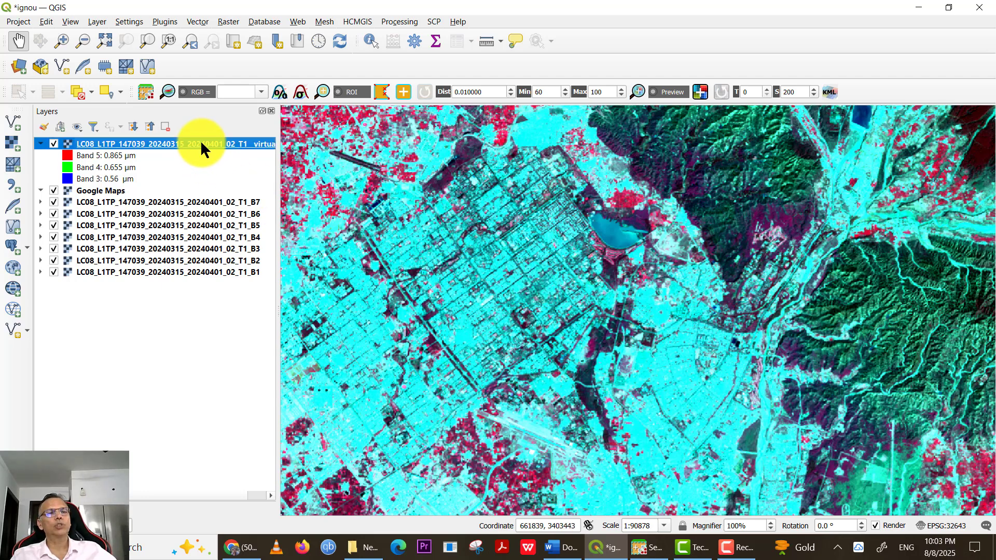
{"action": "right_click", "coordinate": [201, 143]}
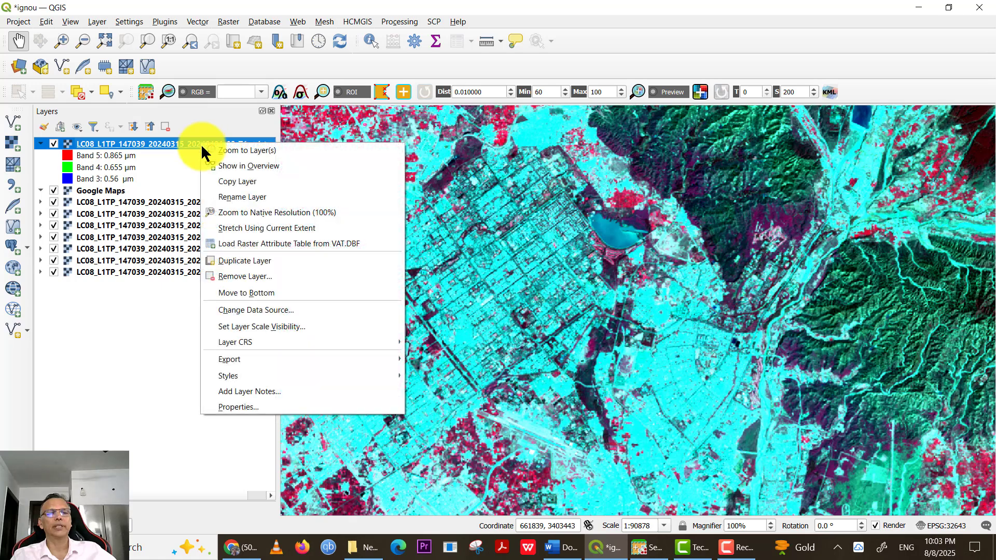
{"action": "left_click", "coordinate": [219, 408]}
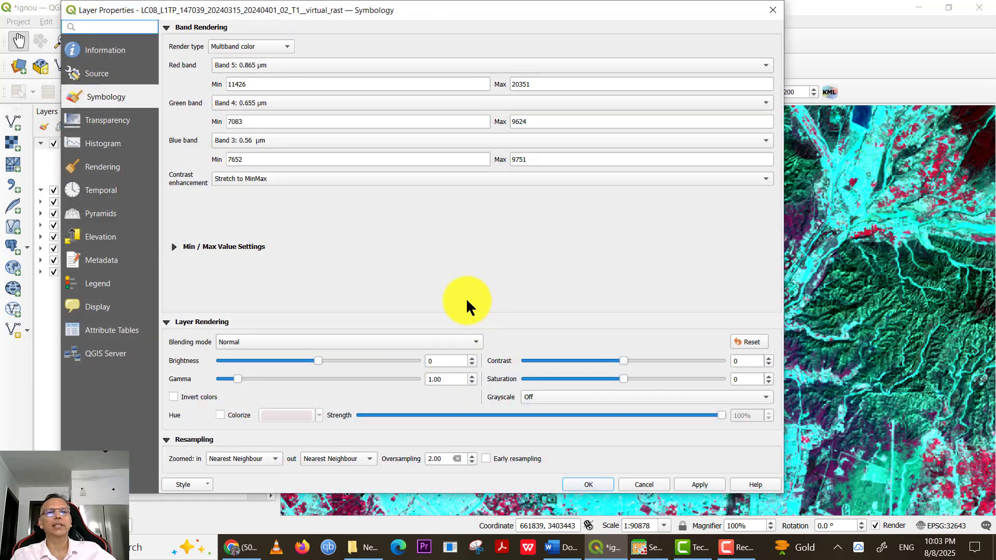
{"action": "left_click", "coordinate": [246, 66]}
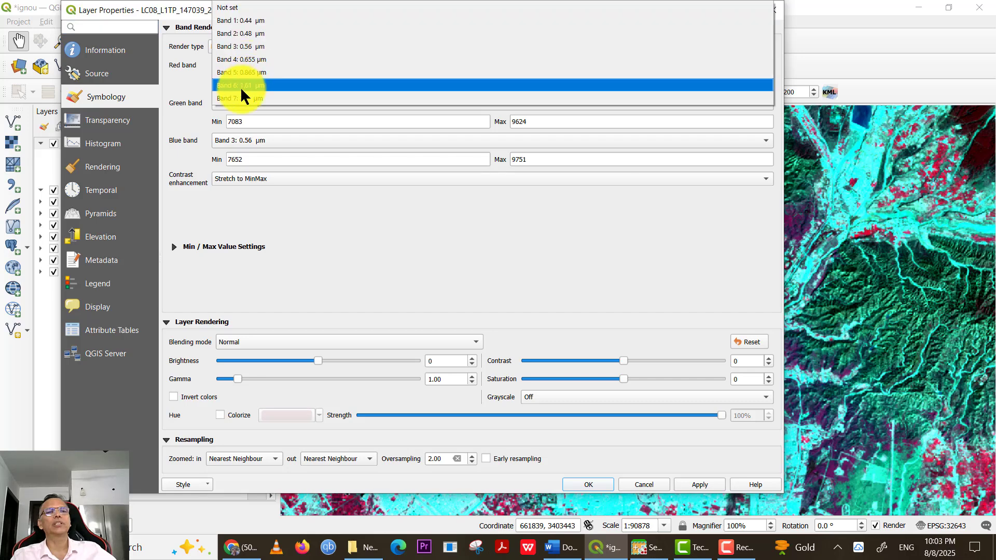
{"action": "left_click", "coordinate": [240, 86]}
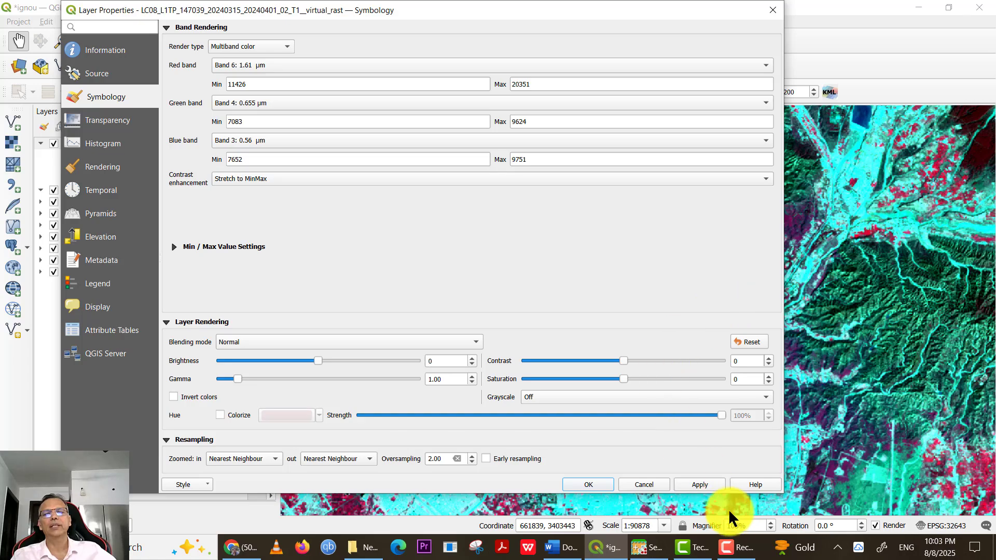
{"action": "left_click", "coordinate": [696, 483]}
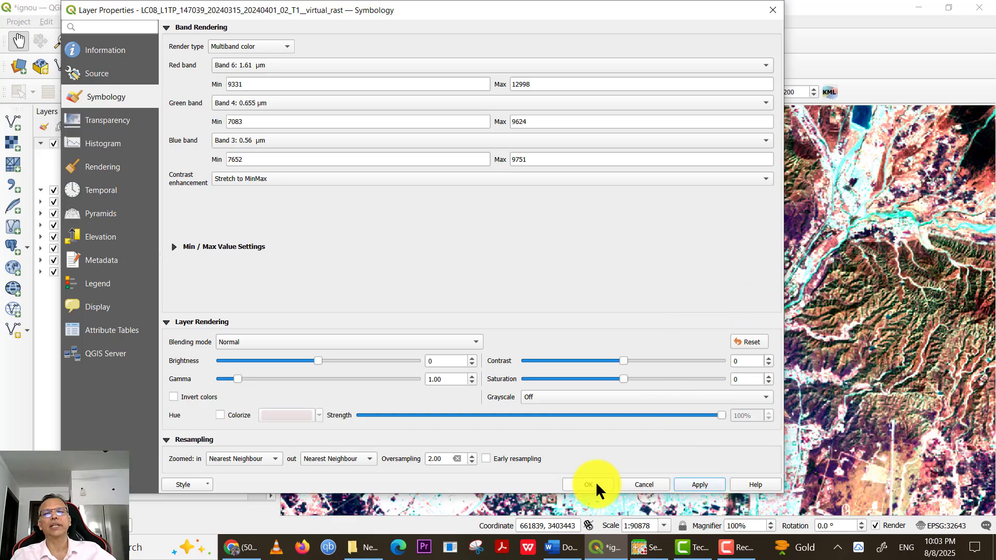
{"action": "left_click", "coordinate": [595, 482]}
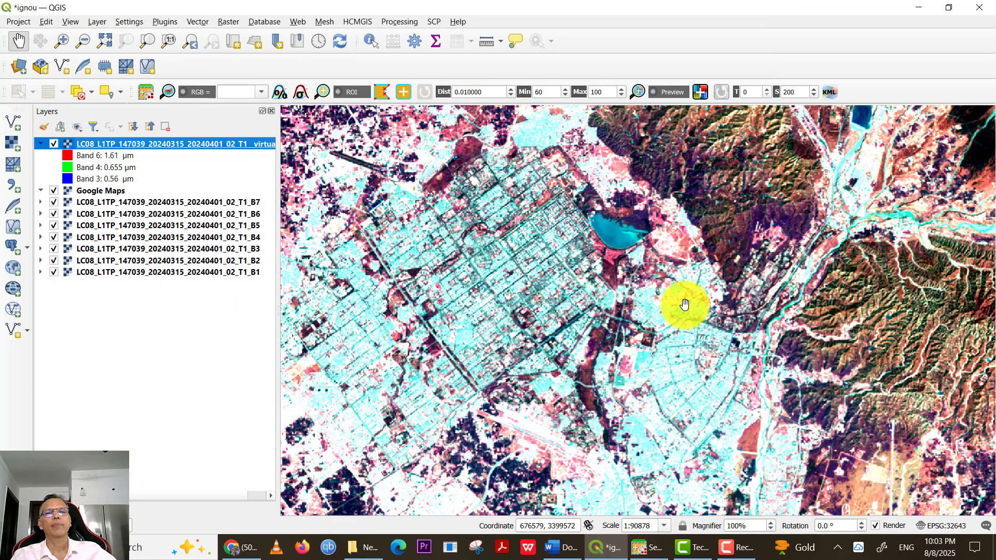
{"action": "left_click_drag", "start_coordinate": [589, 262], "coordinate": [644, 395]}
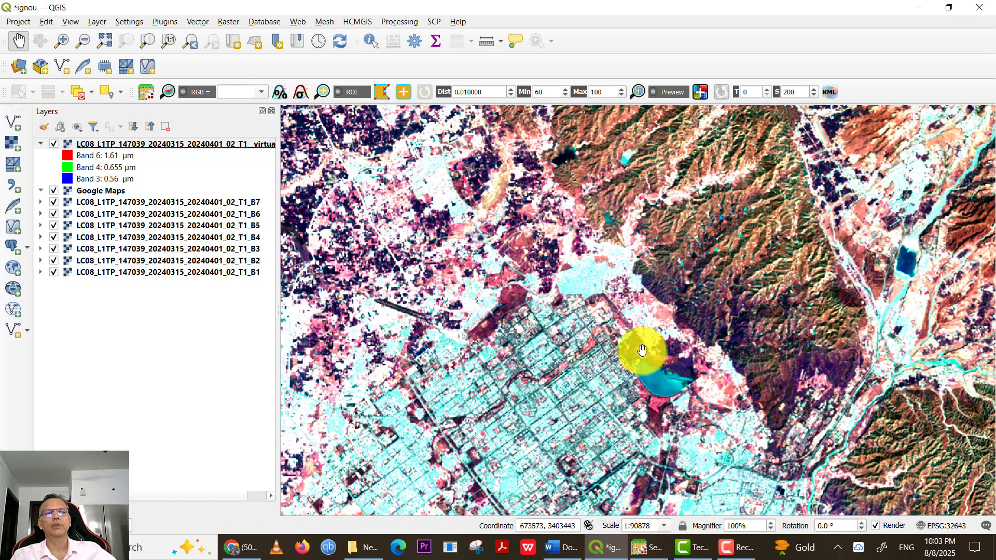
{"action": "scroll", "coordinate": [639, 348], "scroll_direction": "down", "scroll_amount": 1}
{"action": "scroll", "coordinate": [622, 334], "scroll_direction": "up", "scroll_amount": 1}
- Assign Band 5 to green and Band 4 to blue in the virtual raster's symbology and apply the rendering
{"action": "right_click", "coordinate": [129, 143]}
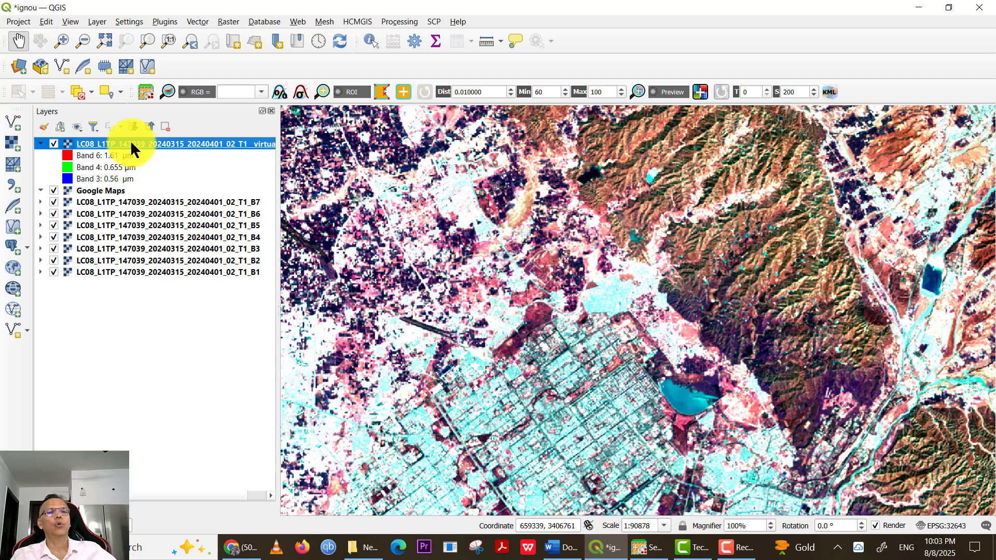
{"action": "left_click", "coordinate": [167, 406]}
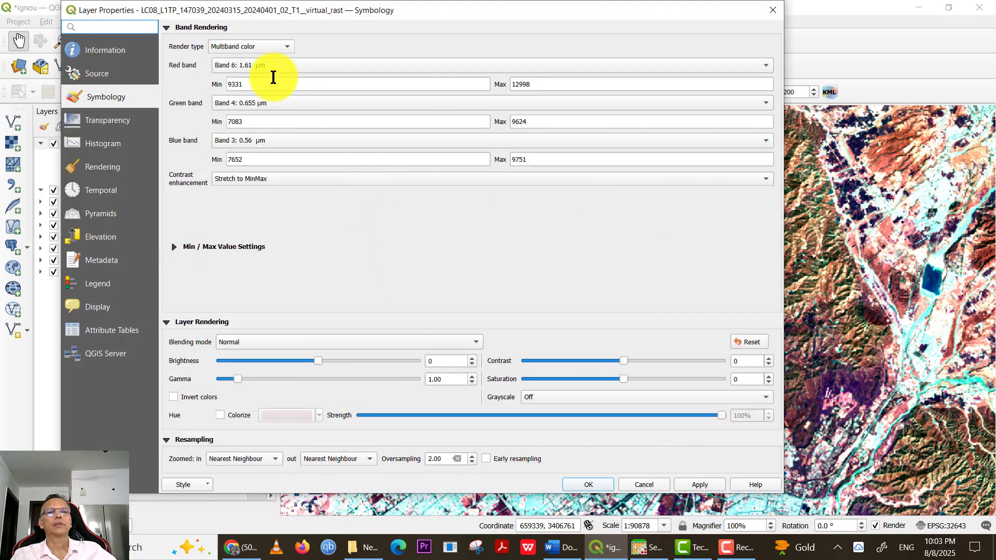
{"action": "left_click", "coordinate": [254, 102]}
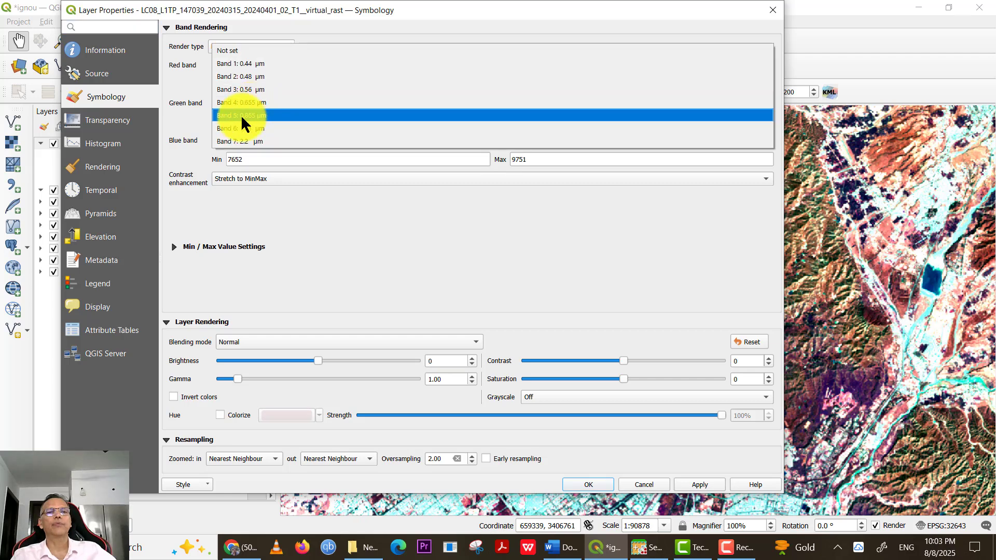
{"action": "left_click", "coordinate": [242, 117]}
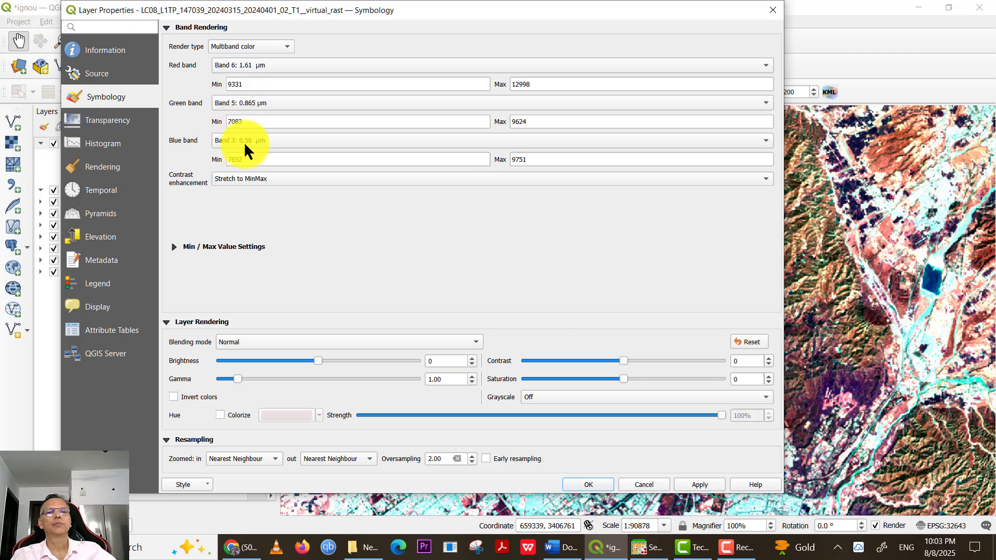
{"action": "left_click", "coordinate": [244, 141]}
{"action": "left_click", "coordinate": [243, 152]}
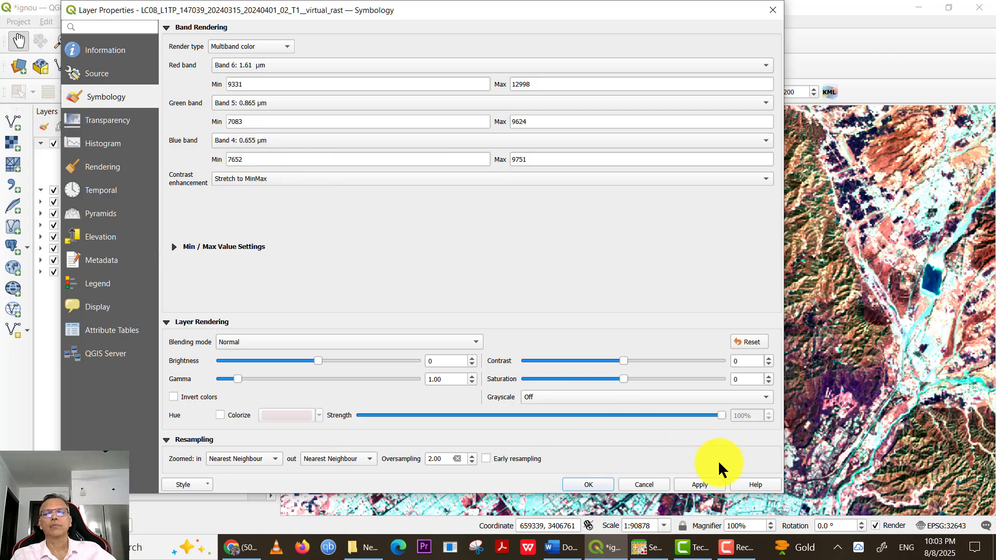
{"action": "left_click", "coordinate": [702, 479]}
{"action": "left_click", "coordinate": [589, 484]}
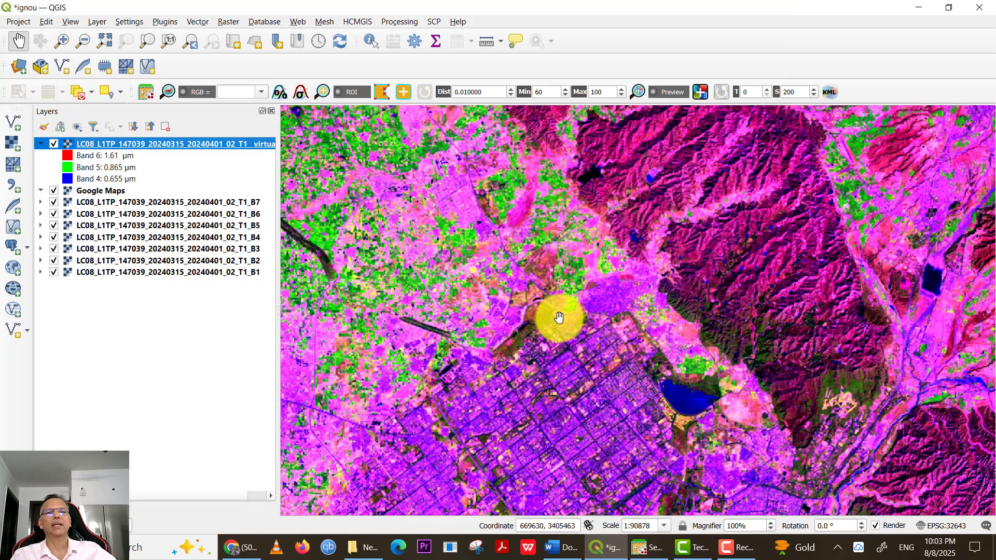
- Examine the 6-5-4 false-colour composite over the croplands, Chandigarh's street grid, Sukhna Lake and the surrounding hills
{"action": "scroll", "coordinate": [531, 322], "scroll_direction": "down", "scroll_amount": 1}
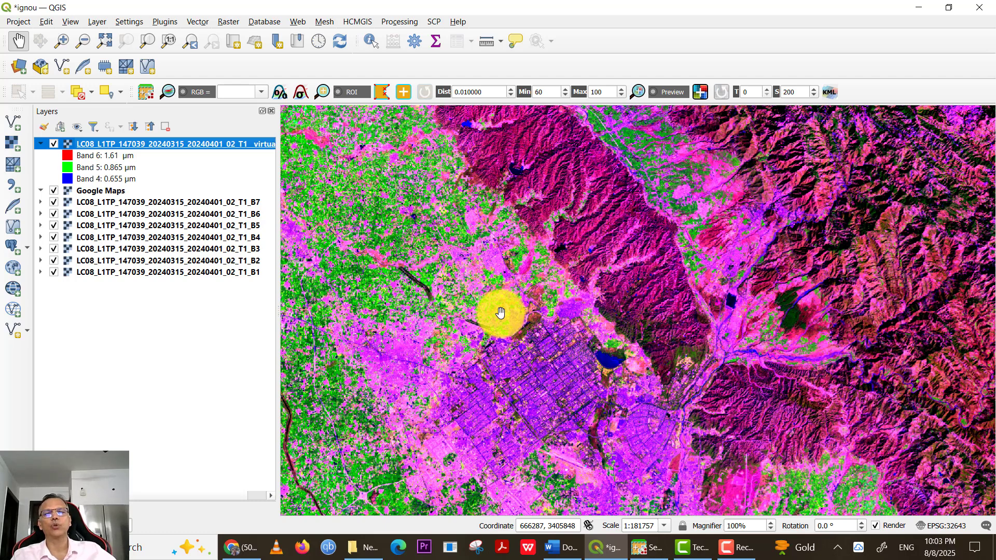
{"action": "left_click_drag", "start_coordinate": [381, 420], "coordinate": [647, 300]}
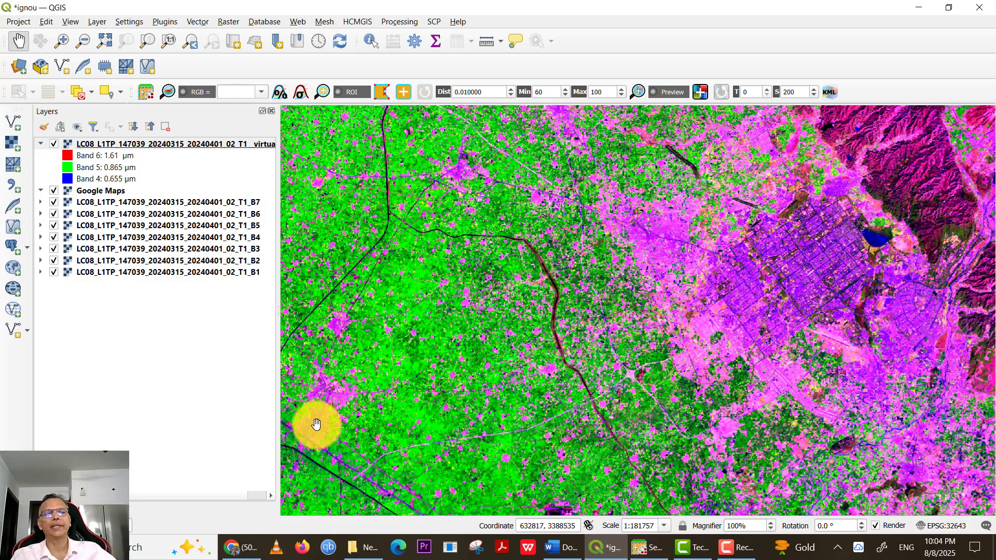
{"action": "scroll", "coordinate": [669, 244], "scroll_direction": "up", "scroll_amount": 1}
{"action": "left_click_drag", "start_coordinate": [714, 266], "coordinate": [413, 328]}
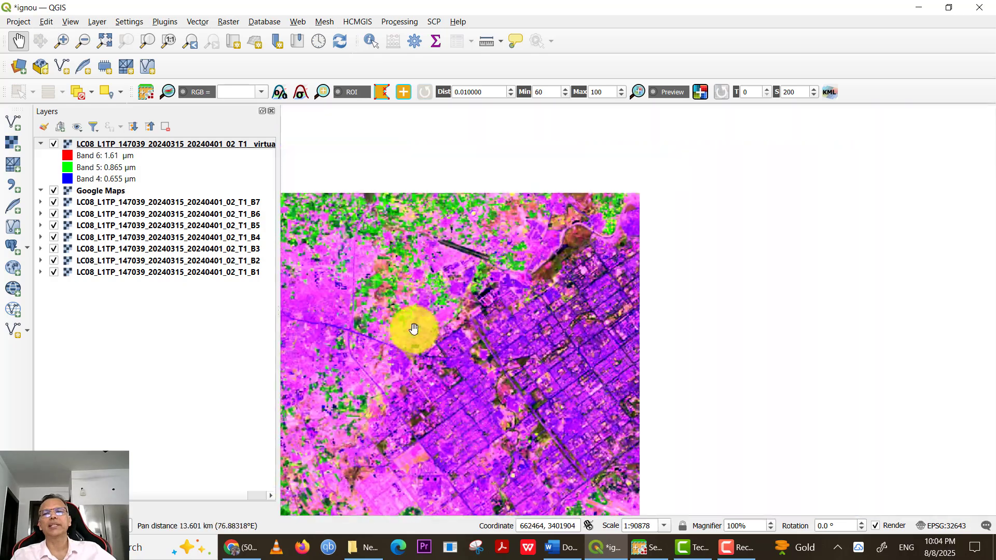
{"action": "scroll", "coordinate": [441, 317], "scroll_direction": "down", "scroll_amount": 1}
{"action": "left_click_drag", "start_coordinate": [467, 306], "coordinate": [604, 271]}
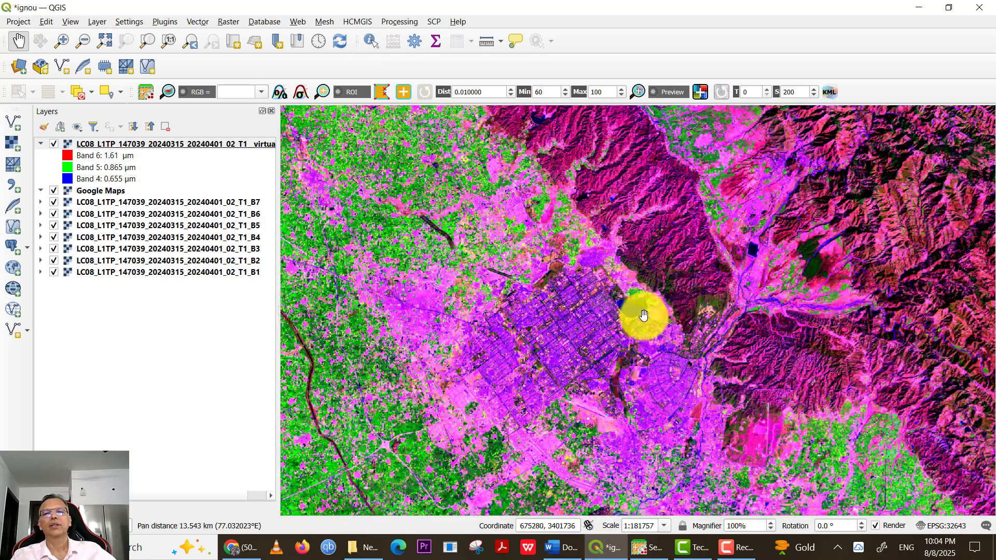
{"action": "scroll", "coordinate": [643, 315], "scroll_direction": "up", "scroll_amount": 2}
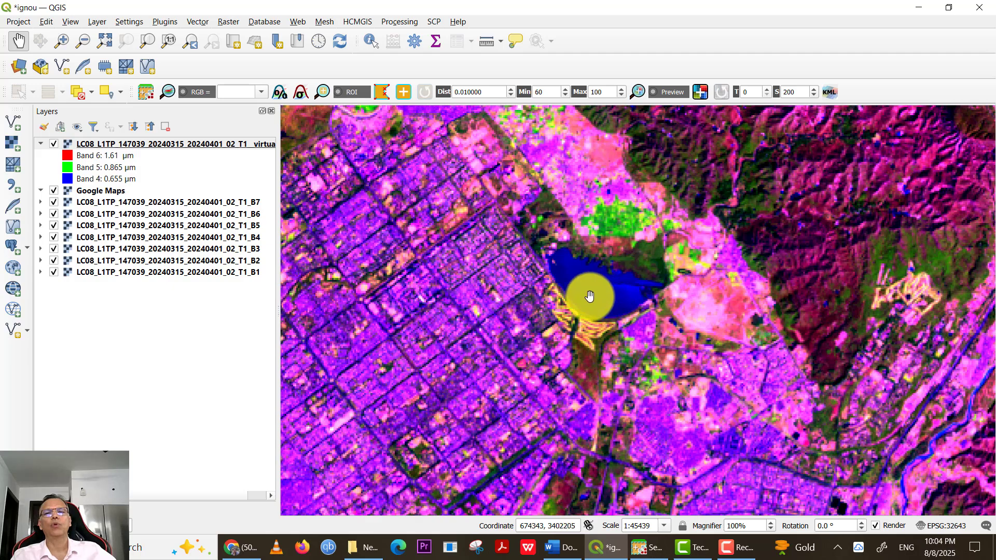
{"action": "scroll", "coordinate": [483, 265], "scroll_direction": "down", "scroll_amount": 3}
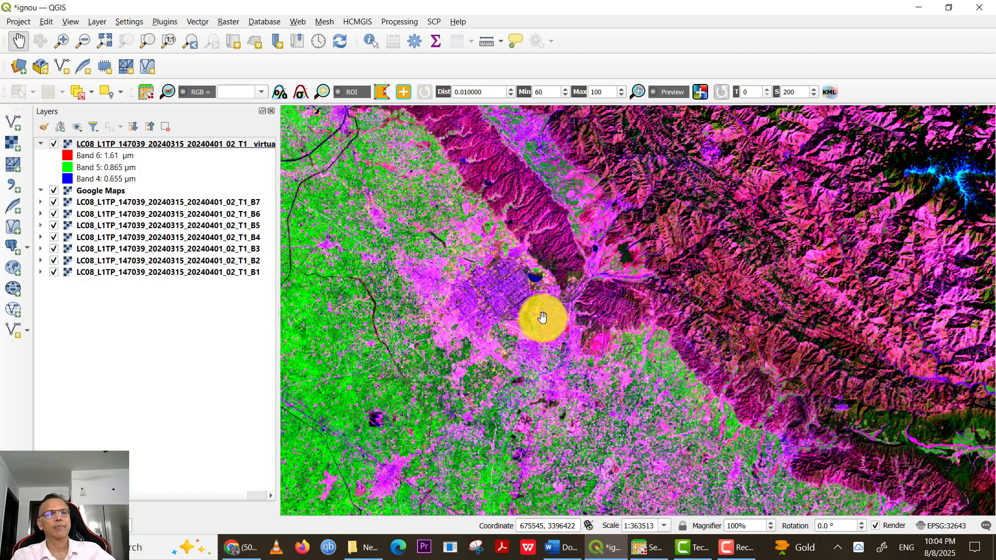
- Move the Google Maps layer below the Landsat bands, and hide the virtual raster and band layers B7 through B1
{"action": "left_click", "coordinate": [53, 144]}
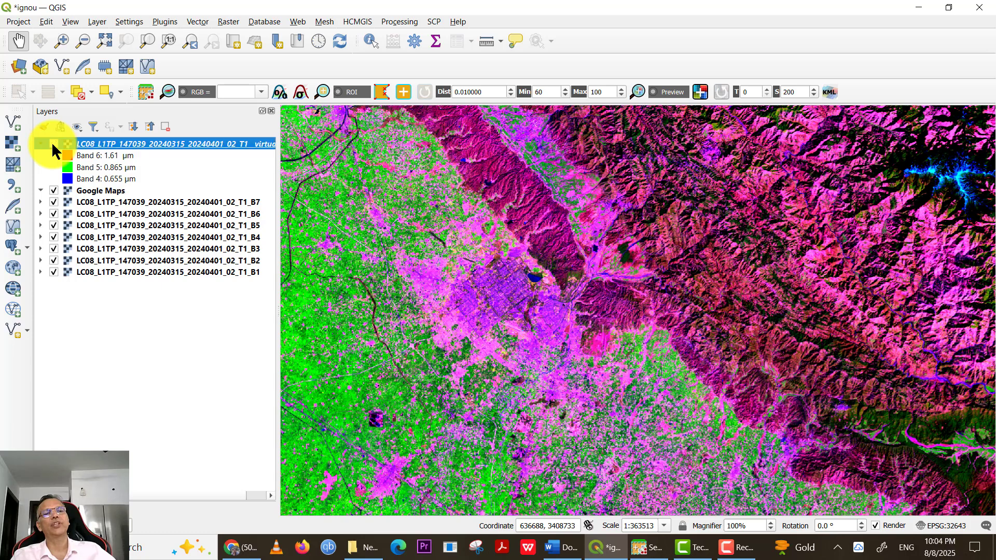
{"action": "left_click_drag", "start_coordinate": [111, 192], "coordinate": [99, 307]}
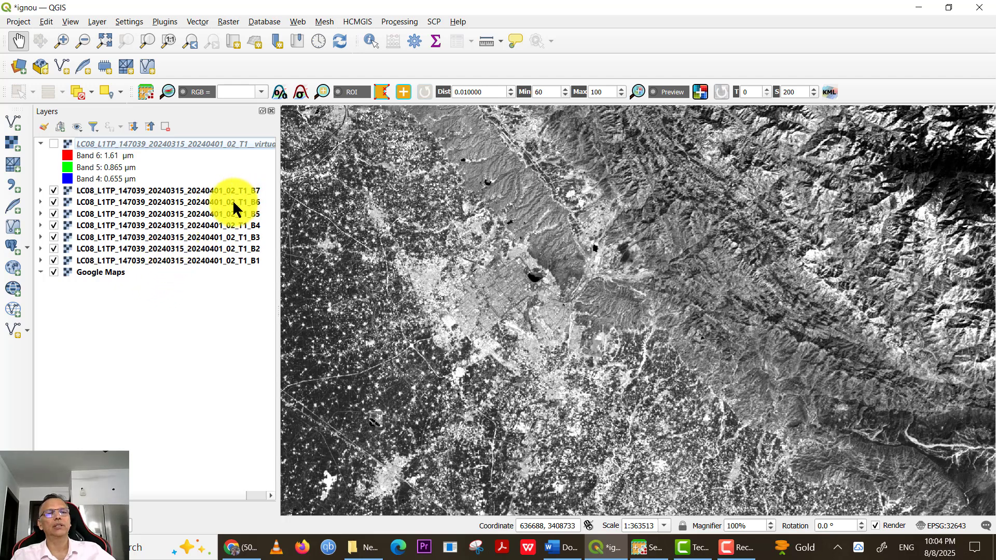
{"action": "left_click", "coordinate": [54, 190]}
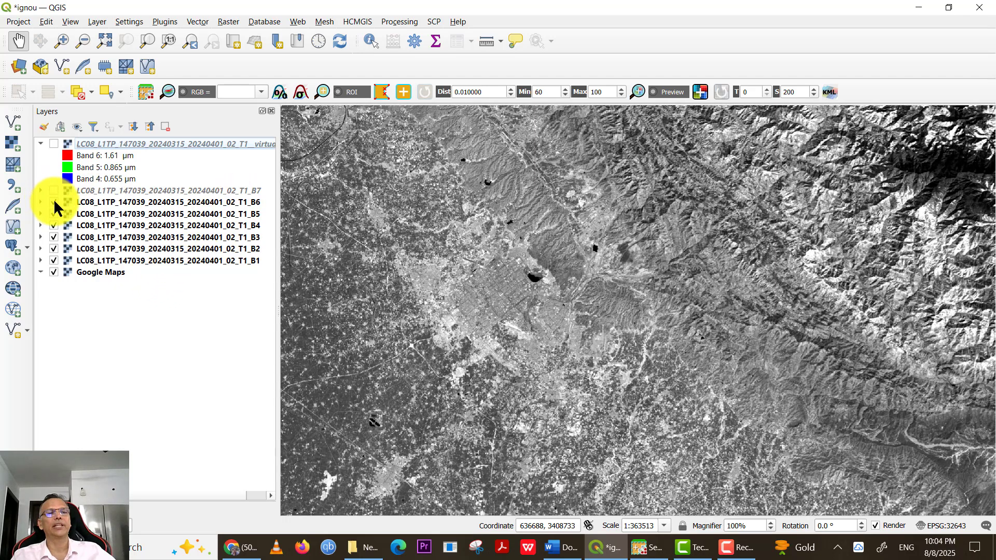
{"action": "left_click", "coordinate": [53, 202]}
{"action": "left_click", "coordinate": [54, 214]}
{"action": "left_click", "coordinate": [54, 225]}
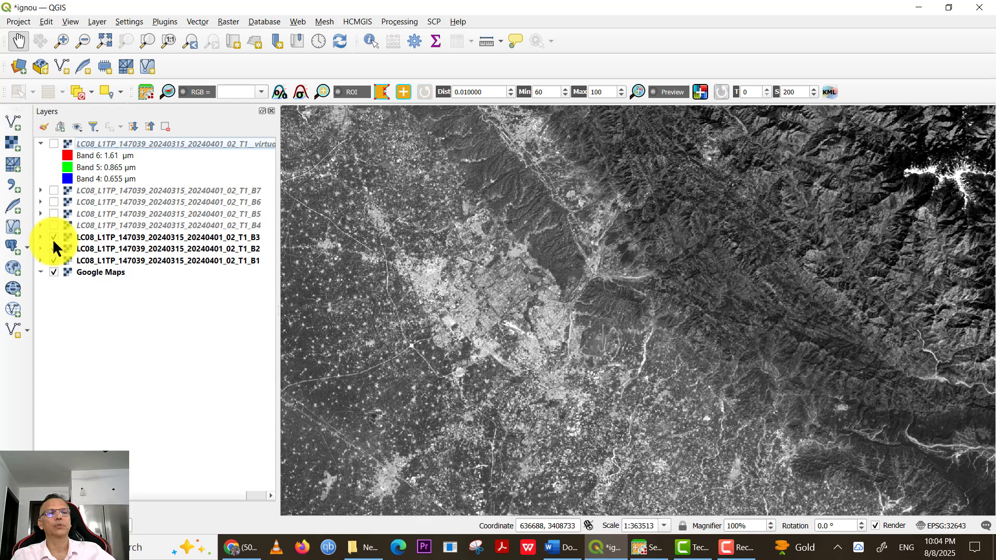
{"action": "left_click", "coordinate": [54, 237]}
{"action": "left_click", "coordinate": [54, 248]}
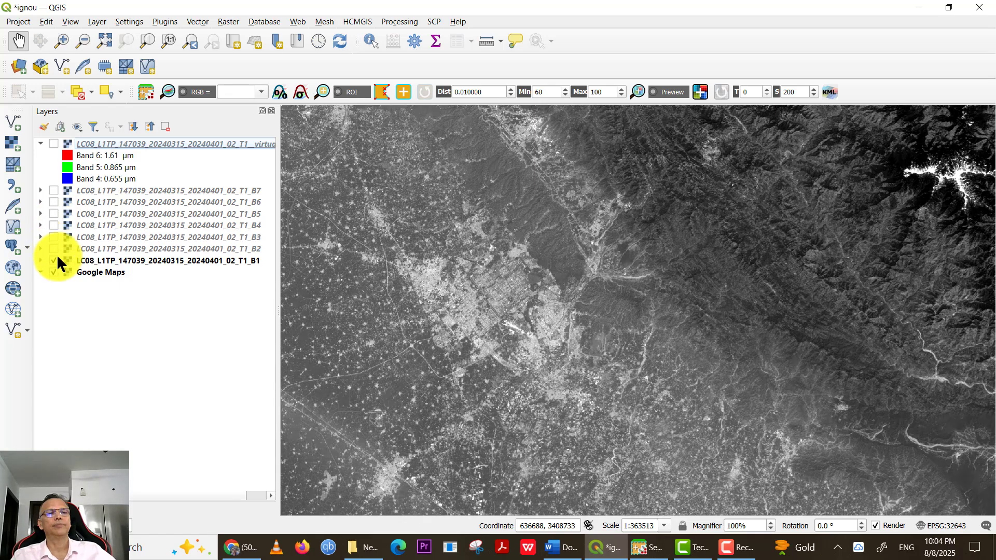
{"action": "left_click", "coordinate": [54, 260]}
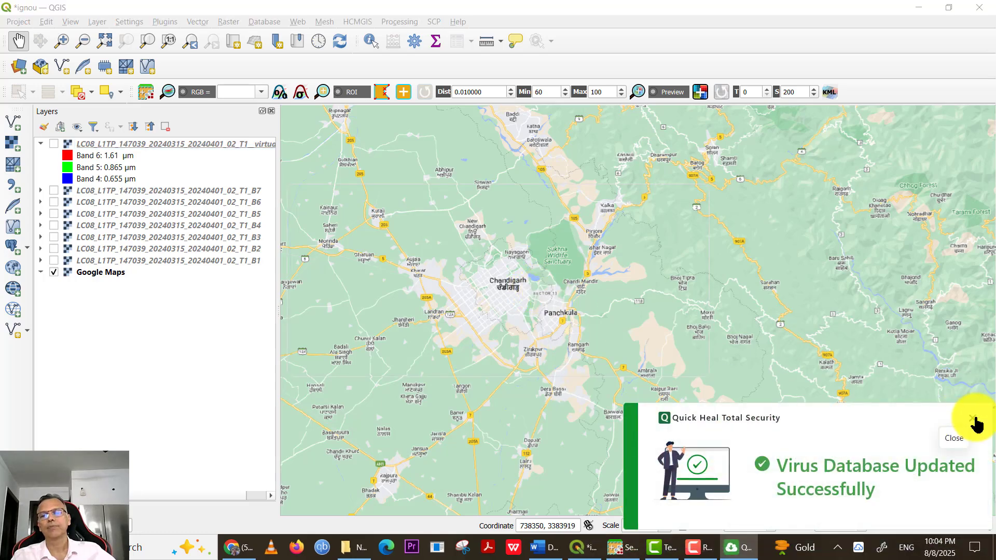
- Dismiss the antivirus notification and locate Sukhna Lake on the Google Maps basemap
{"action": "left_click", "coordinate": [972, 421]}
{"action": "scroll", "coordinate": [529, 295], "scroll_direction": "up", "scroll_amount": 2}
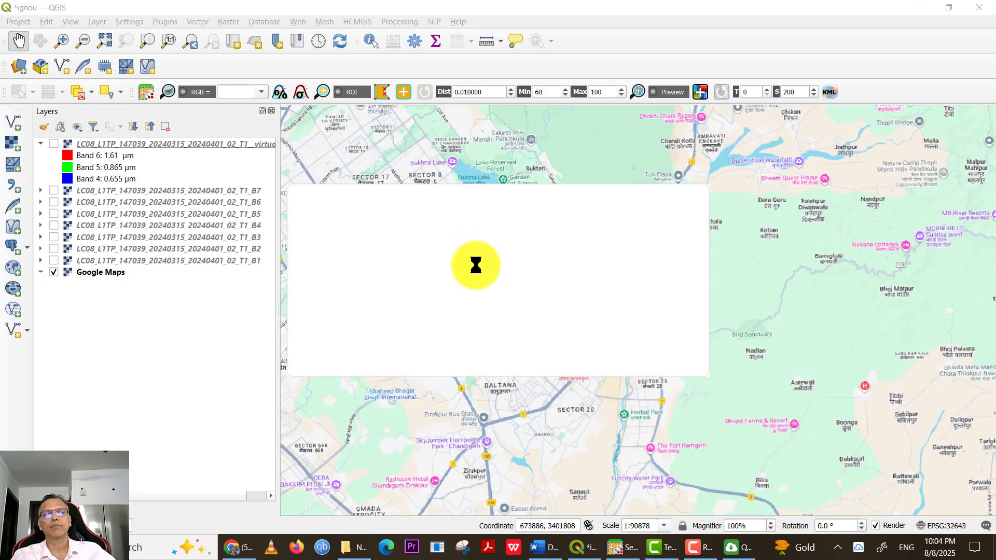
{"action": "left_click_drag", "start_coordinate": [518, 251], "coordinate": [605, 374]}
{"action": "scroll", "coordinate": [602, 373], "scroll_direction": "up", "scroll_amount": 1}
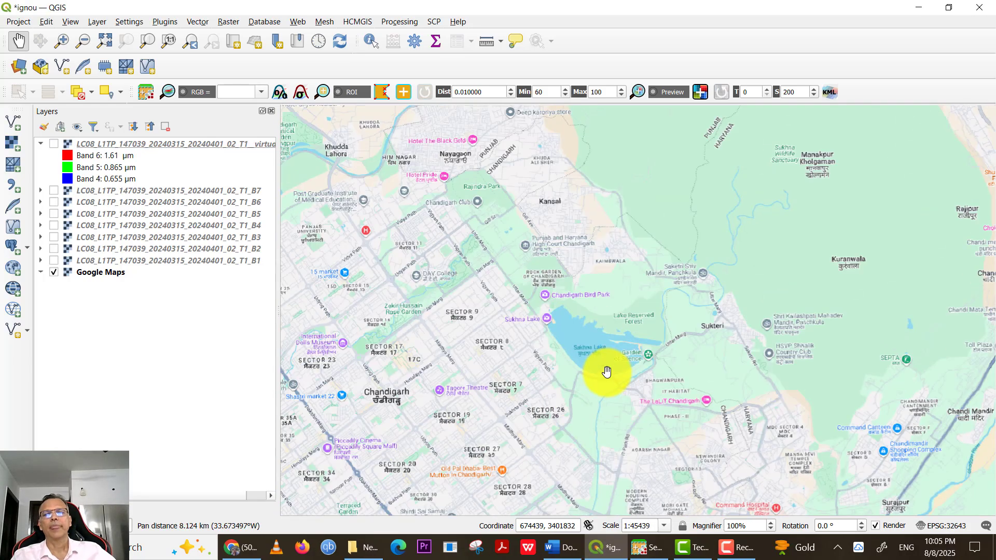
{"action": "scroll", "coordinate": [600, 356], "scroll_direction": "up", "scroll_amount": 1}
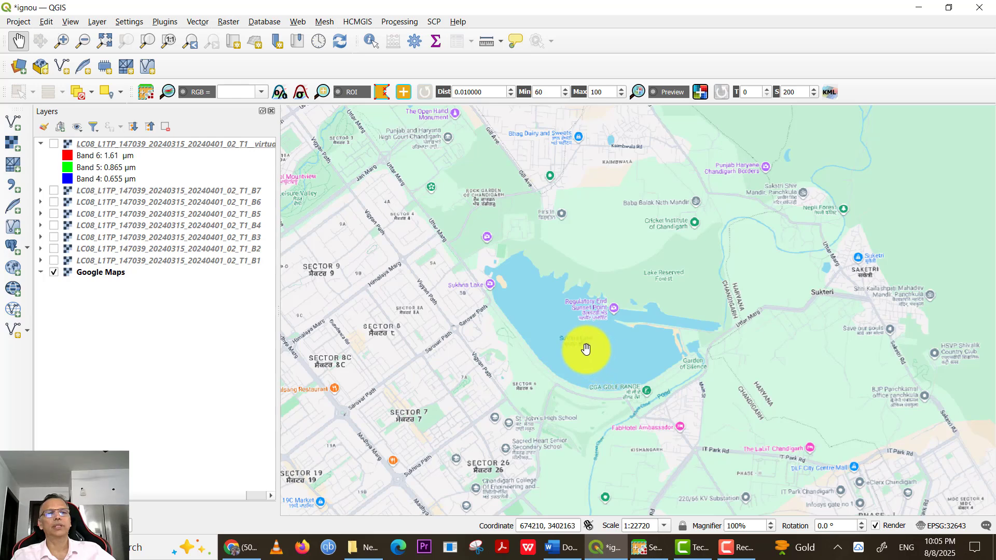
- Show bands B1, B2 and B3 in turn over Sukhna Lake, toggling B3 to compare it with B2
{"action": "left_click", "coordinate": [54, 261]}
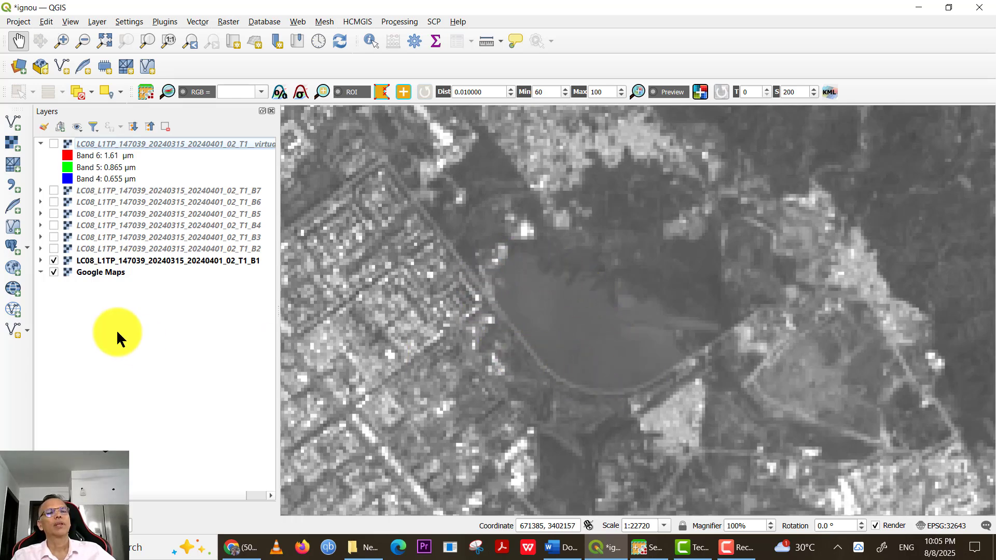
{"action": "left_click", "coordinate": [54, 248]}
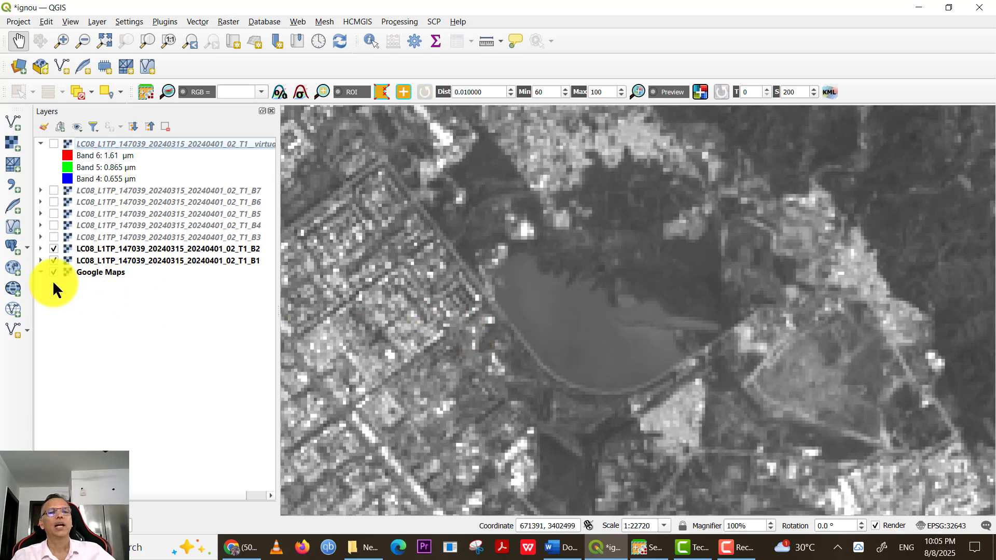
{"action": "left_click", "coordinate": [51, 236]}
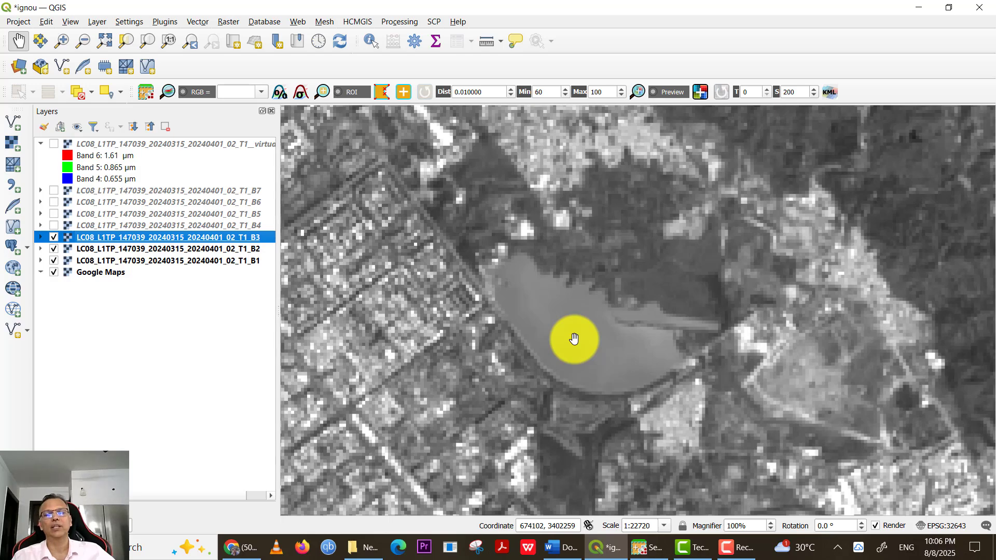
{"action": "left_click", "coordinate": [52, 236]}
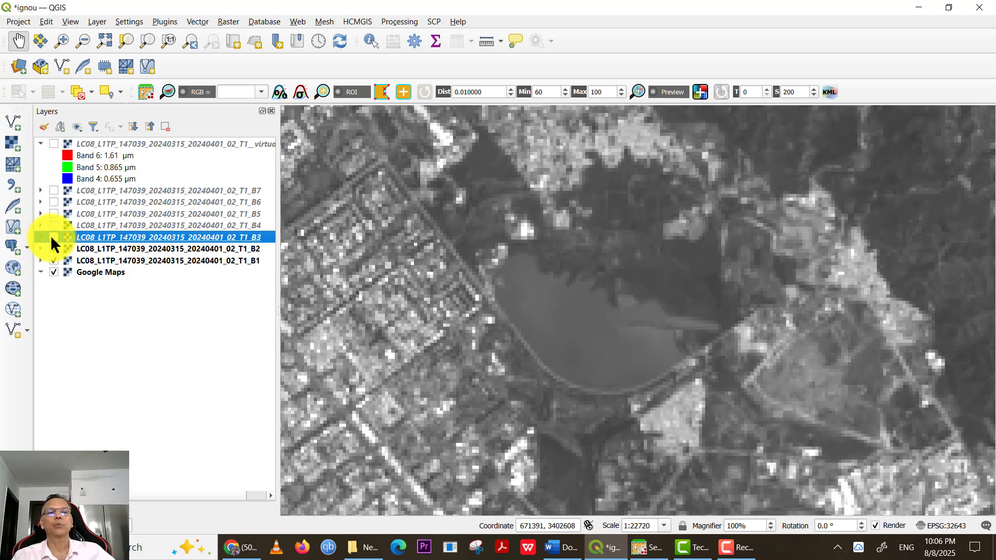
{"action": "left_click", "coordinate": [51, 237]}
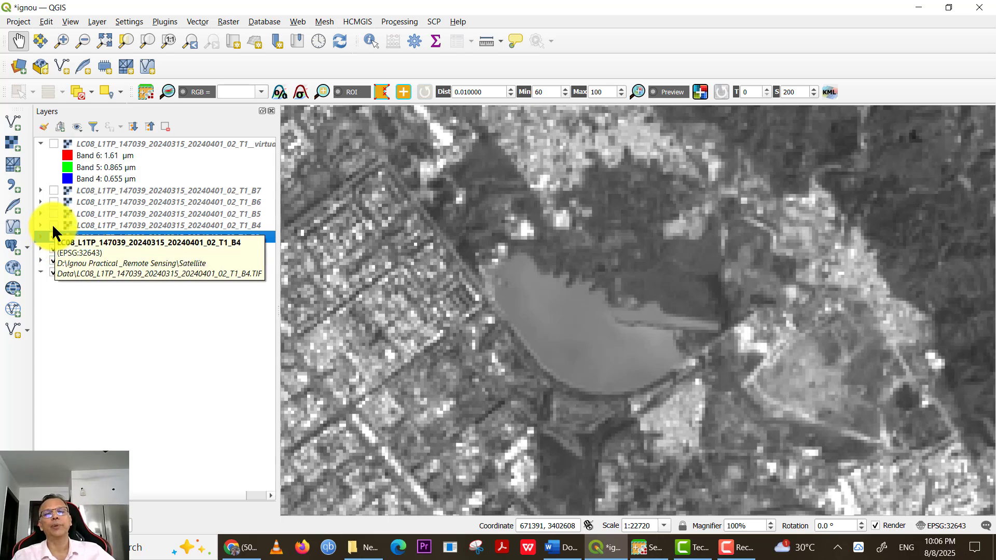
- Show bands B4, B5 and B6 in turn over Sukhna Lake, and briefly toggle B7 for comparison
{"action": "left_click", "coordinate": [53, 226]}
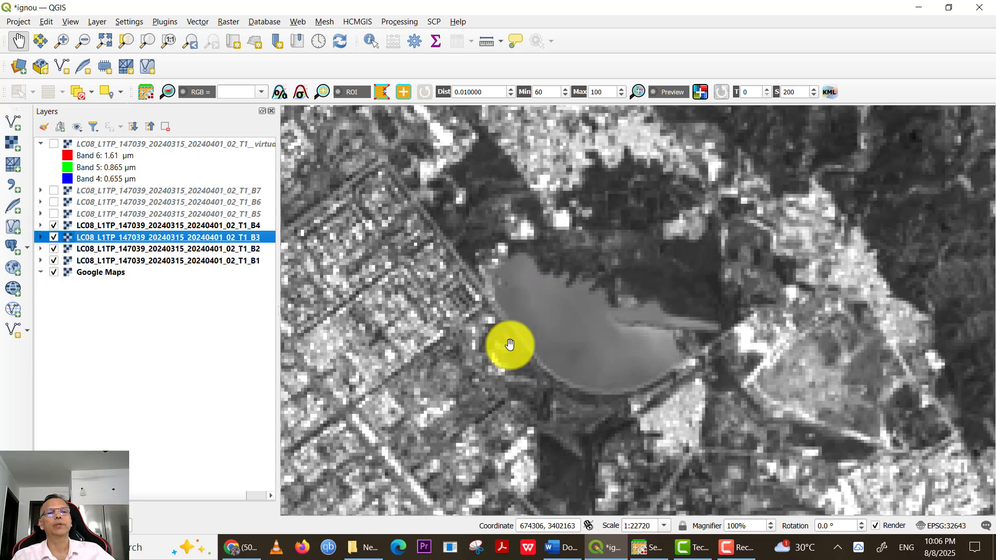
{"action": "left_click", "coordinate": [54, 214]}
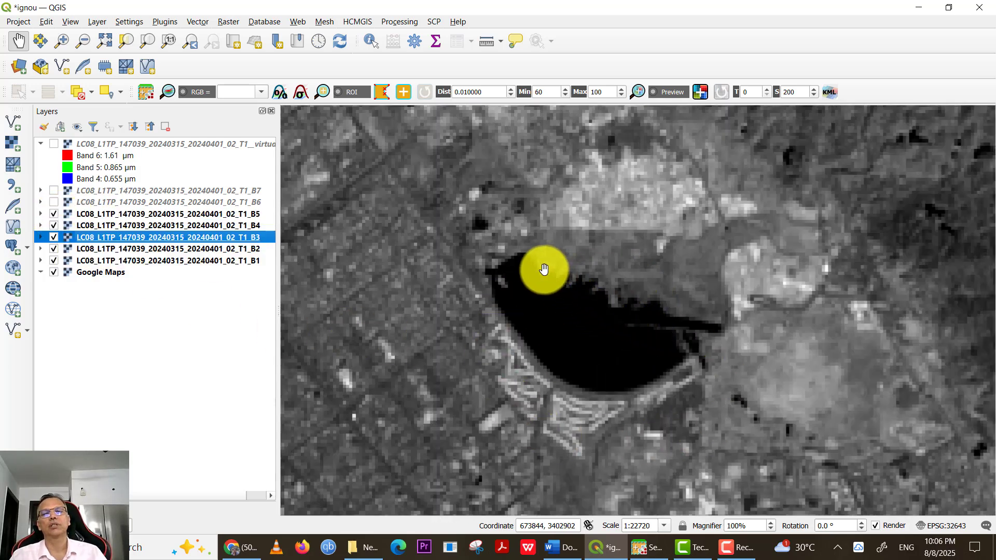
{"action": "left_click", "coordinate": [54, 201]}
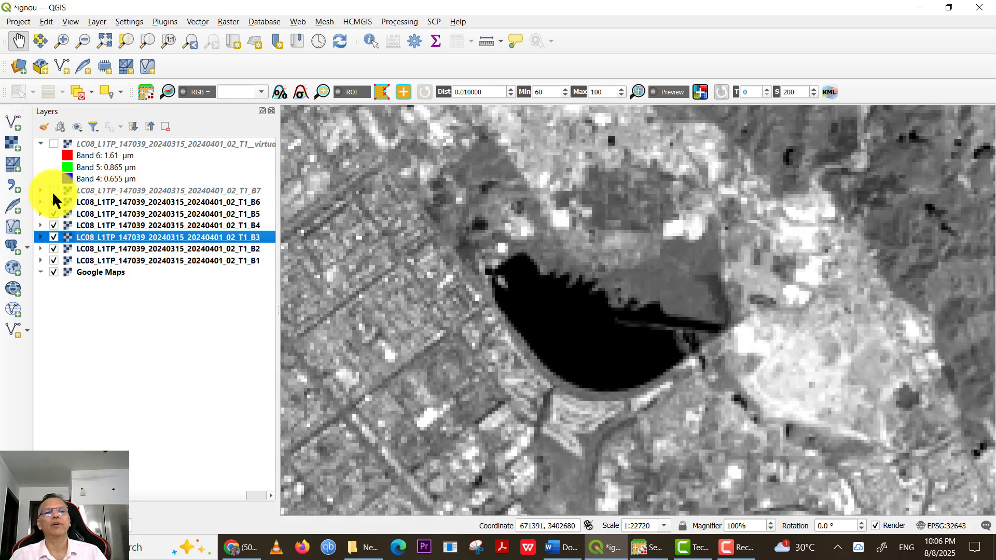
{"action": "left_click", "coordinate": [52, 190]}
{"action": "left_click", "coordinate": [51, 191]}
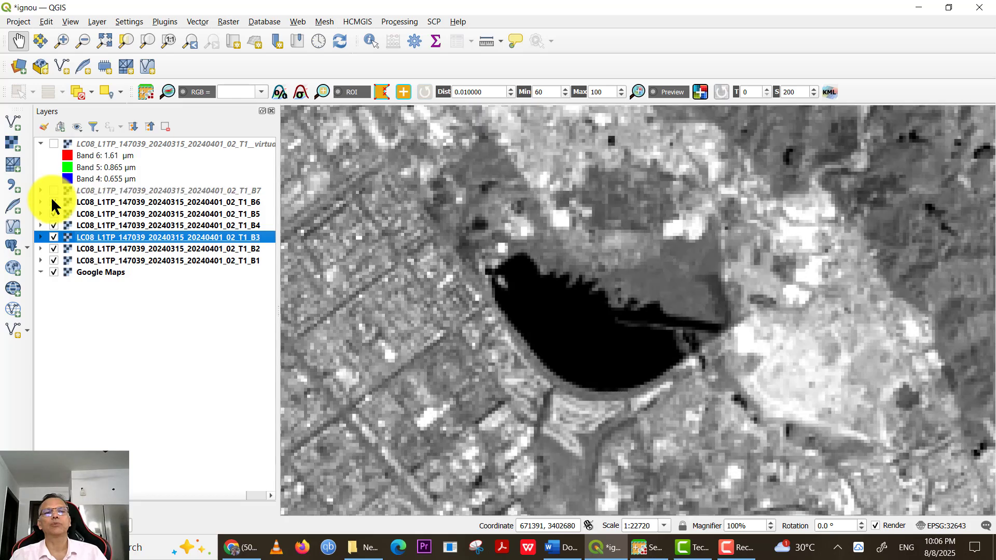
- Hide the Landsat band layers B6 through B1 so that only the Google Maps basemap is displayed
{"action": "left_click", "coordinate": [53, 203]}
{"action": "left_click", "coordinate": [53, 212]}
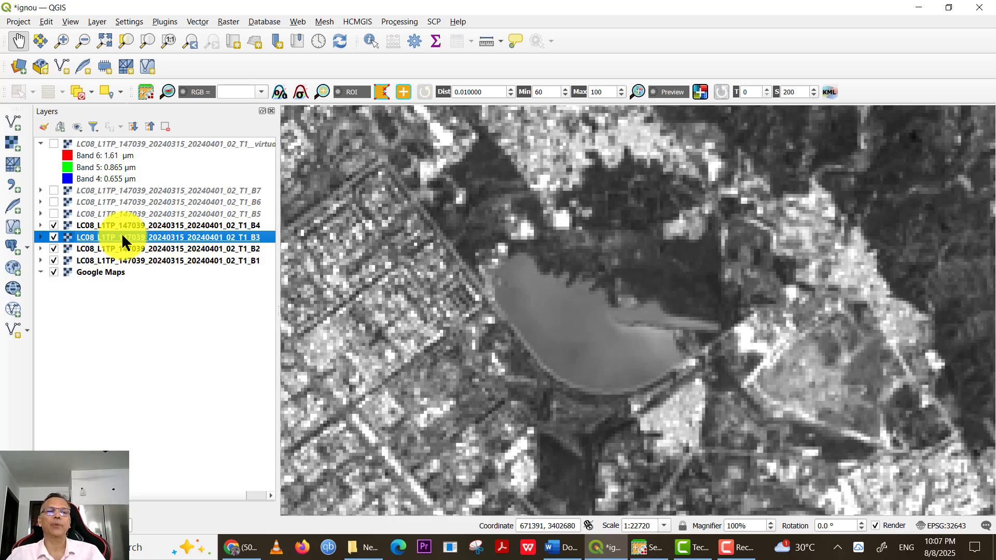
{"action": "left_click", "coordinate": [54, 225]}
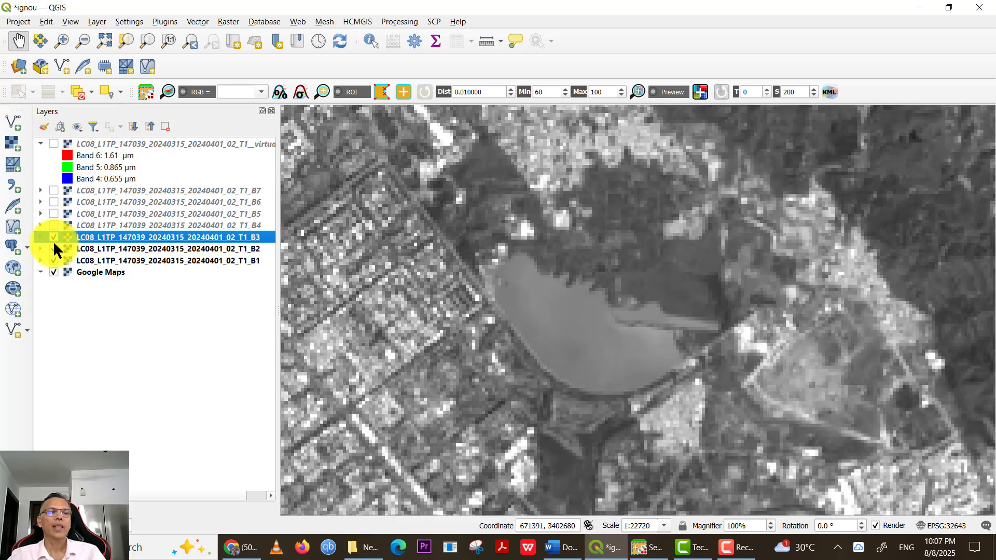
{"action": "left_click", "coordinate": [53, 237]}
{"action": "left_click", "coordinate": [53, 249]}
{"action": "left_click", "coordinate": [53, 260]}
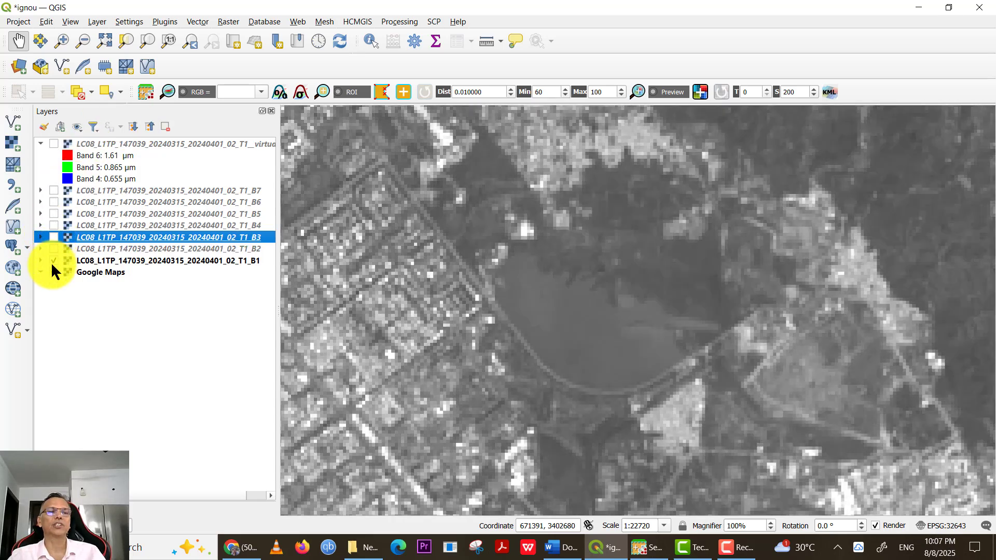
- Locate the farmland and highway between Sirhind and Rajpura on the Google Maps basemap
{"action": "scroll", "coordinate": [515, 393], "scroll_direction": "down", "scroll_amount": 1}
{"action": "left_click_drag", "start_coordinate": [502, 390], "coordinate": [881, 123]}
{"action": "scroll", "coordinate": [721, 221], "scroll_direction": "down", "scroll_amount": 3}
{"action": "scroll", "coordinate": [554, 339], "scroll_direction": "up", "scroll_amount": 2}
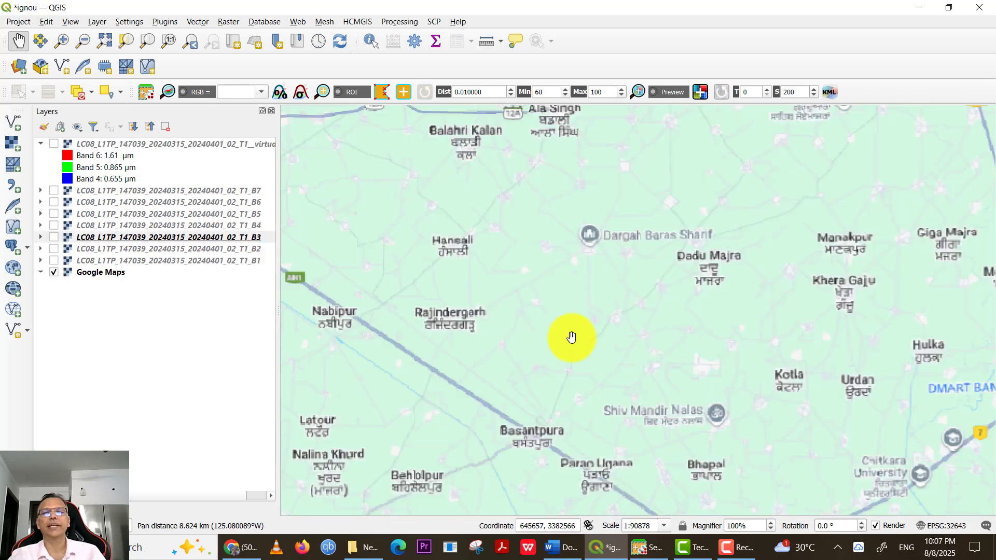
{"action": "scroll", "coordinate": [570, 338], "scroll_direction": "down", "scroll_amount": 1}
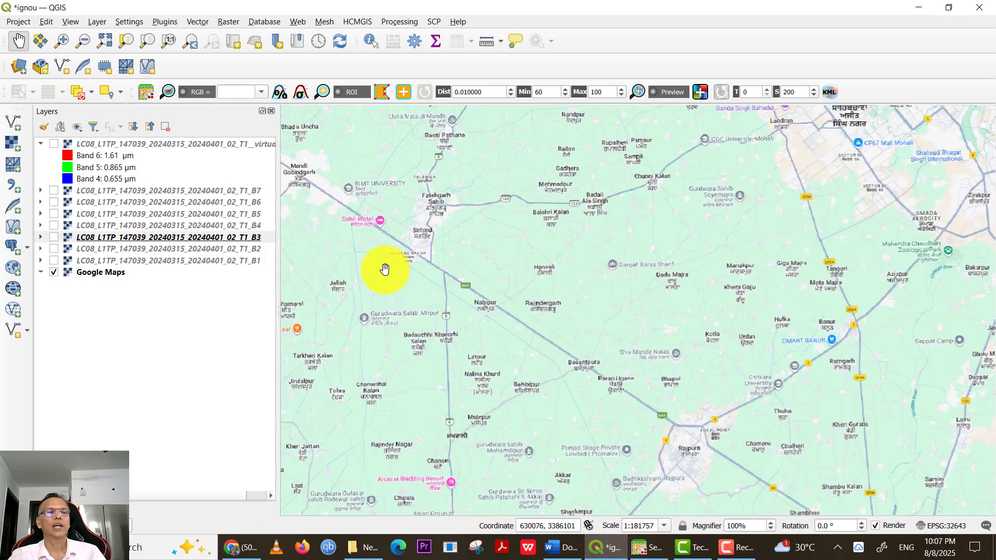
- Show bands B1, B2 and B3 in turn over the farmland, toggling B3 repeatedly to compare it with B2
{"action": "left_click", "coordinate": [54, 260]}
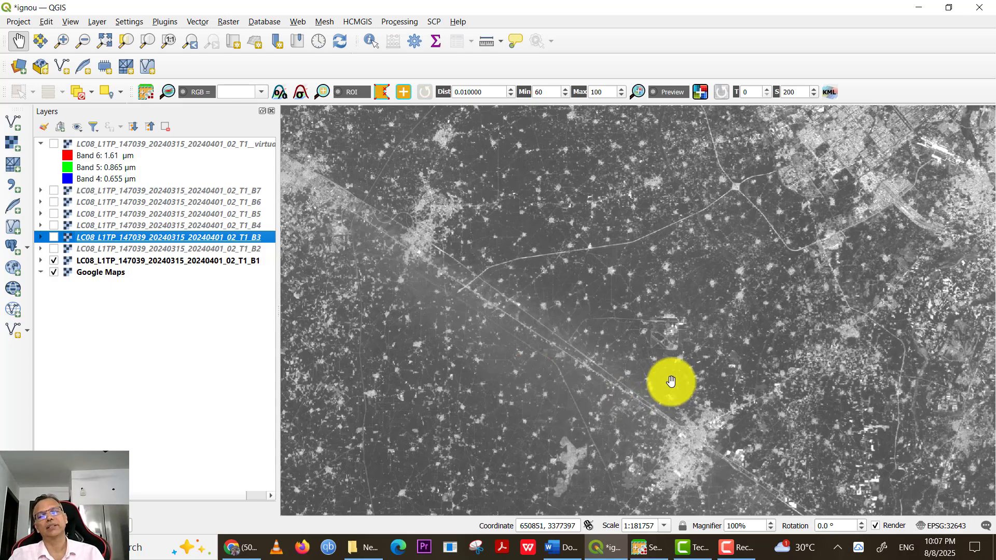
{"action": "left_click", "coordinate": [54, 249]}
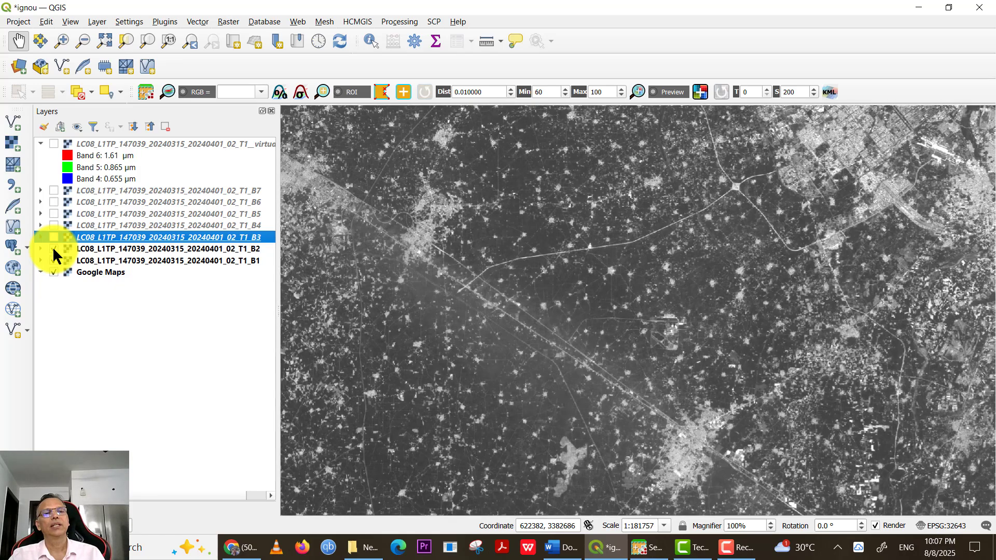
{"action": "left_click", "coordinate": [53, 238]}
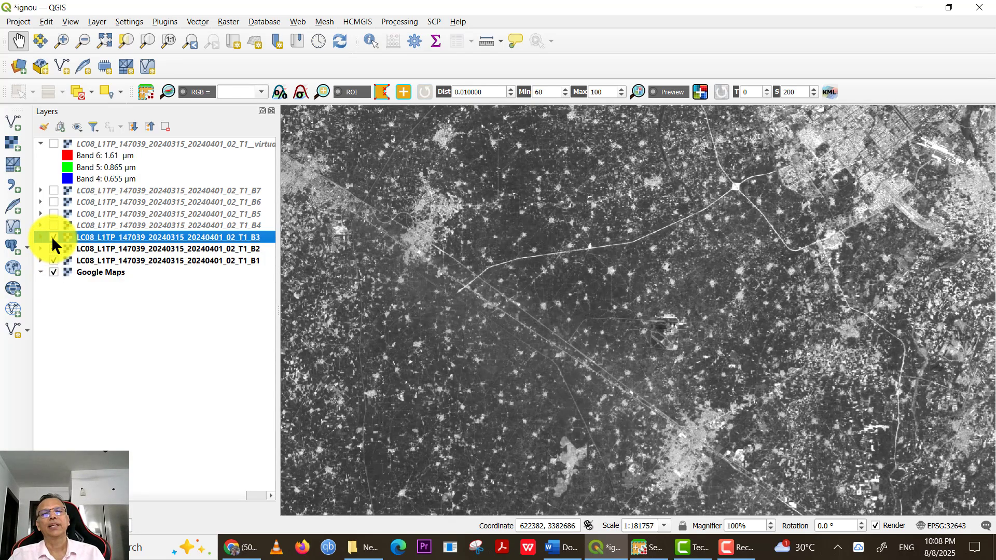
{"action": "left_click", "coordinate": [54, 238]}
{"action": "left_click", "coordinate": [53, 238]}
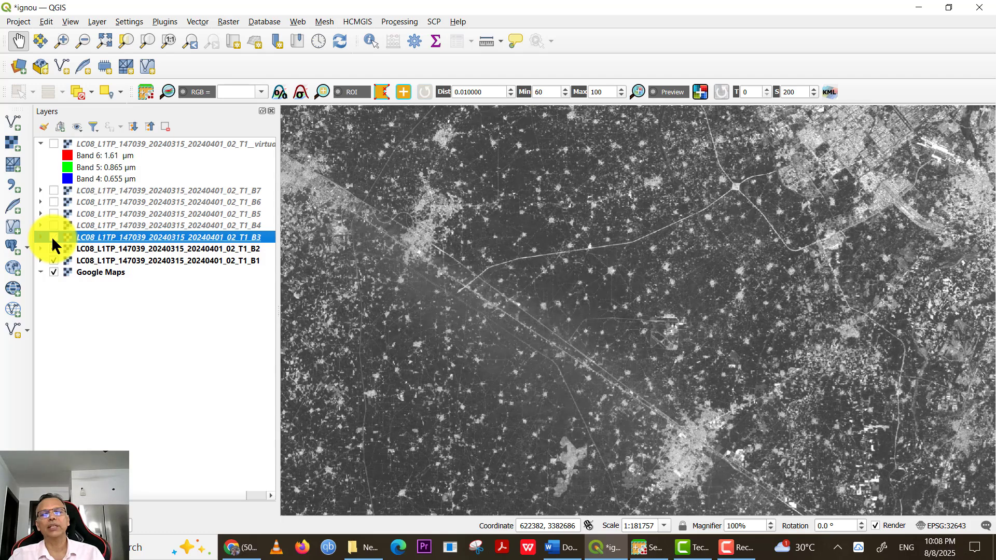
{"action": "left_click", "coordinate": [54, 238]}
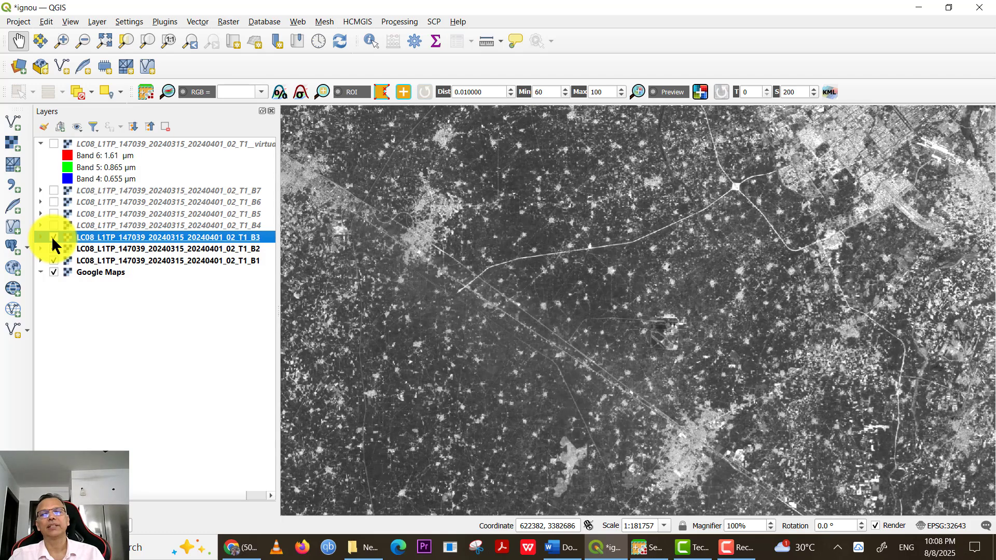
{"action": "left_click", "coordinate": [53, 237]}
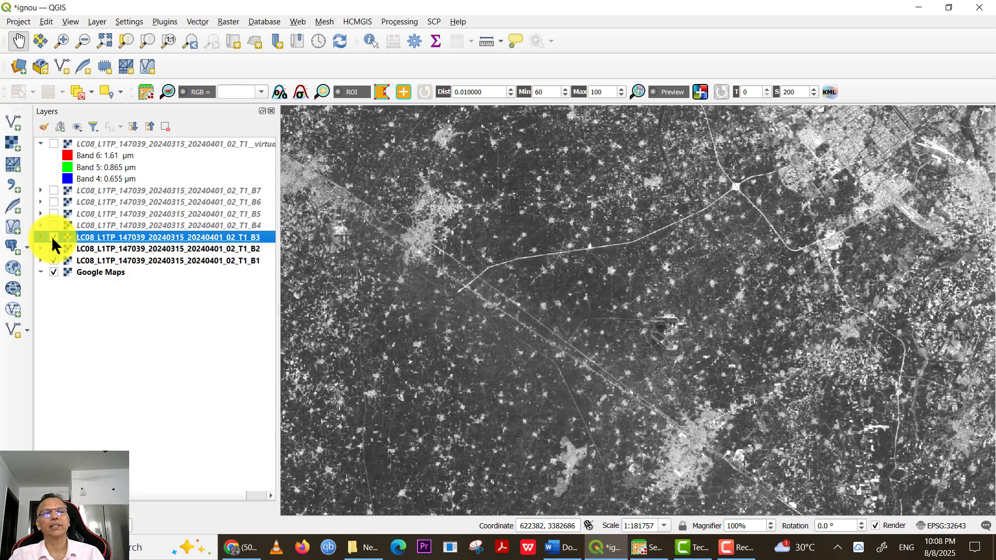
- Toggle band B3 on and off over the farmland to compare it with band B2
{"action": "left_click", "coordinate": [53, 237]}
{"action": "left_click", "coordinate": [53, 237]}
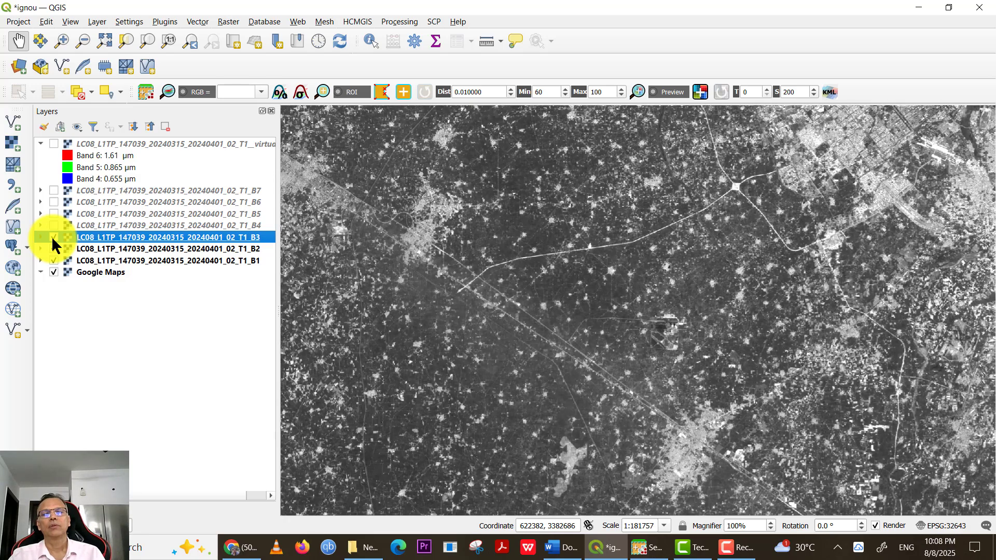
{"action": "left_click", "coordinate": [54, 238]}
{"action": "left_click", "coordinate": [53, 238]}
{"action": "left_click", "coordinate": [54, 238]}
{"action": "left_click", "coordinate": [54, 238]}
{"action": "left_click", "coordinate": [53, 237]}
{"action": "left_click", "coordinate": [53, 238]}
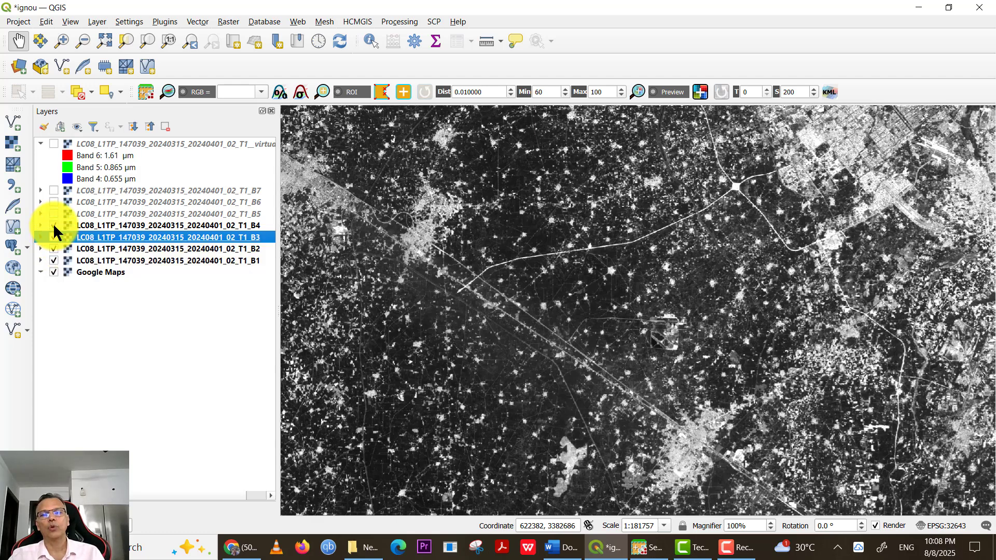
- Toggle band B4 against B3 over the farmland, and display band B5 on top
{"action": "left_click", "coordinate": [54, 225]}
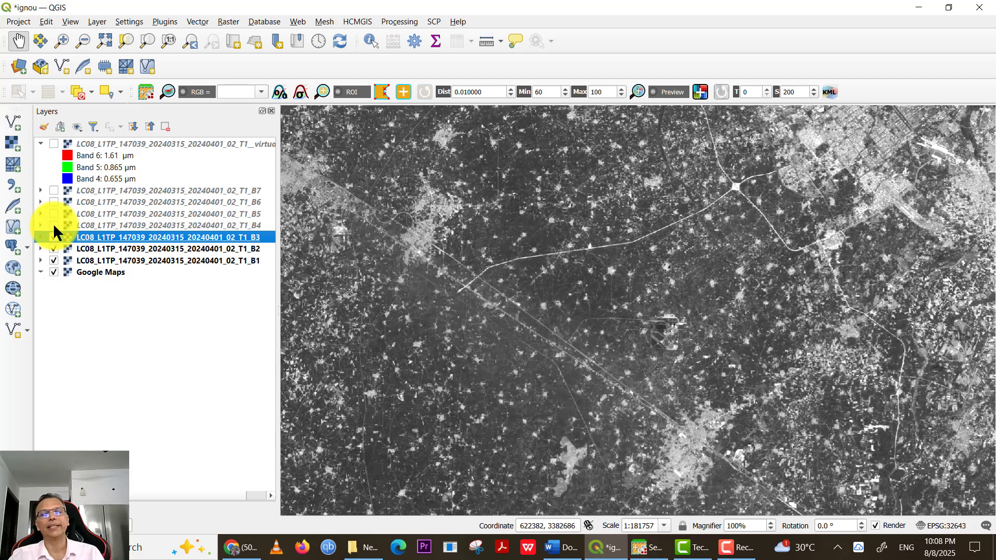
{"action": "left_click", "coordinate": [54, 225]}
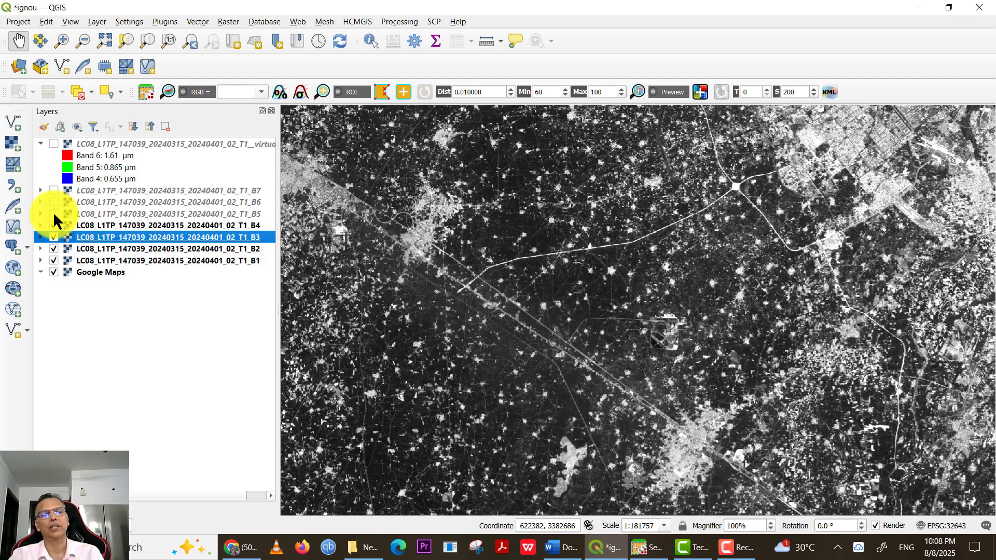
{"action": "left_click", "coordinate": [53, 213]}
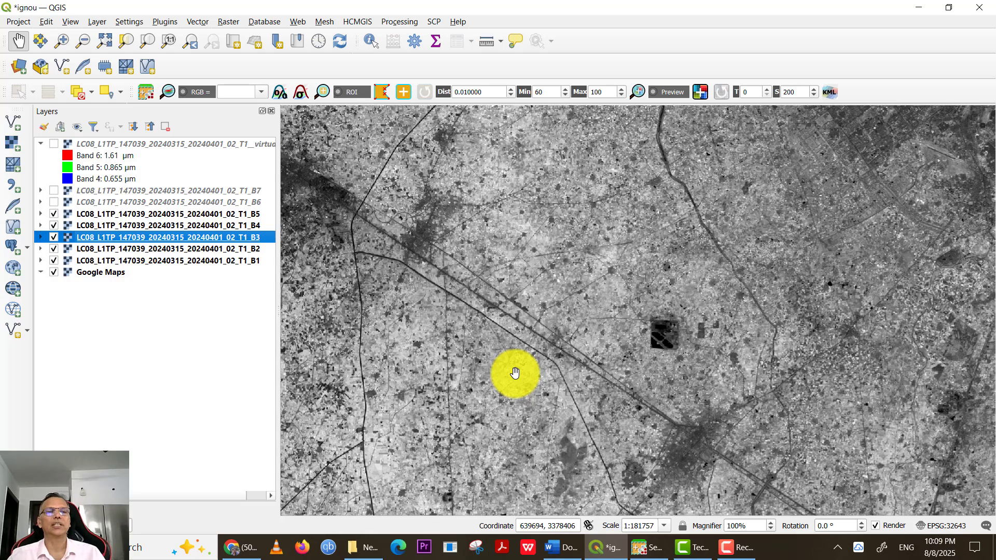
- Switch band B6 on and off repeatedly to compare it with band B5 over the farmland
{"action": "left_click", "coordinate": [54, 201]}
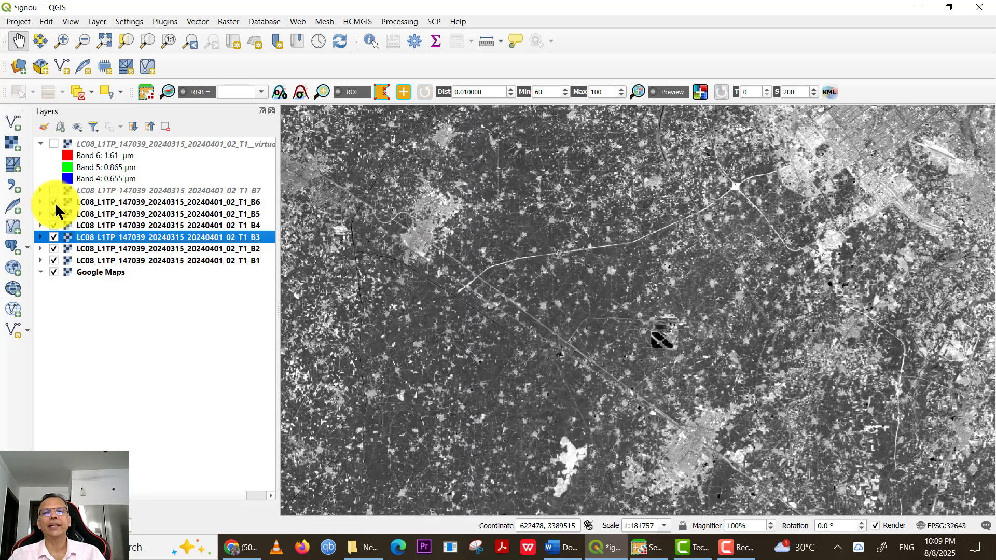
{"action": "left_click", "coordinate": [55, 201]}
{"action": "left_click", "coordinate": [55, 201]}
{"action": "left_click", "coordinate": [54, 201]}
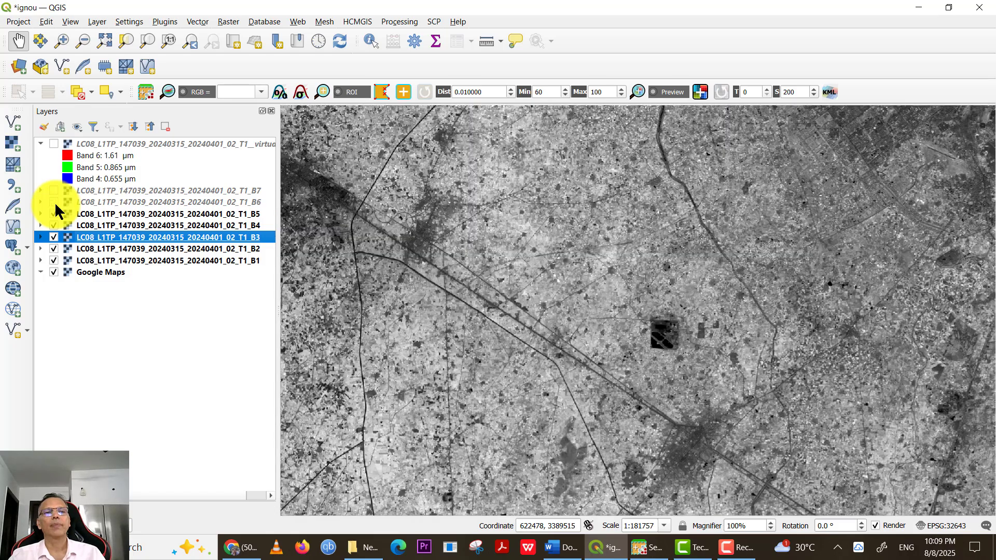
{"action": "left_click", "coordinate": [55, 201]}
{"action": "left_click", "coordinate": [54, 201]}
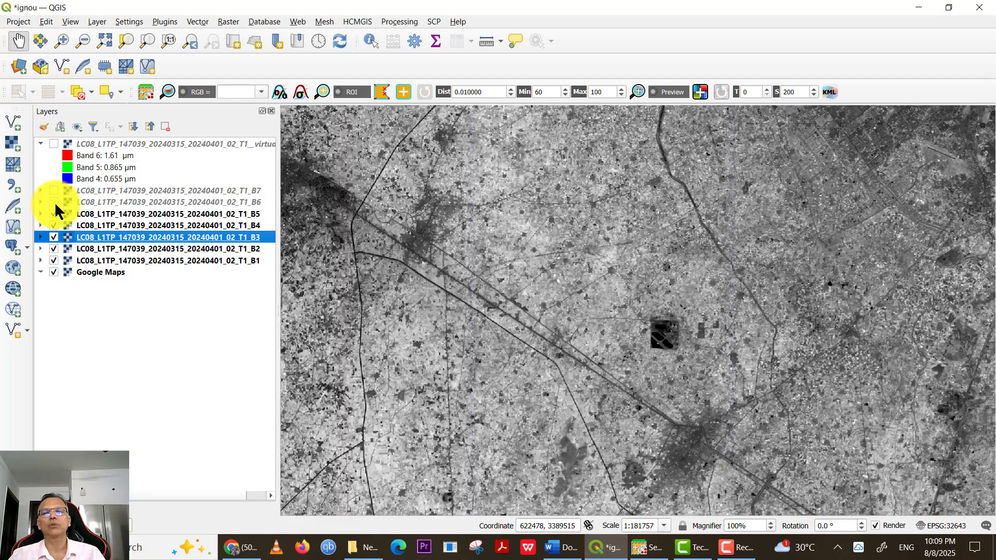
{"action": "left_click", "coordinate": [54, 201]}
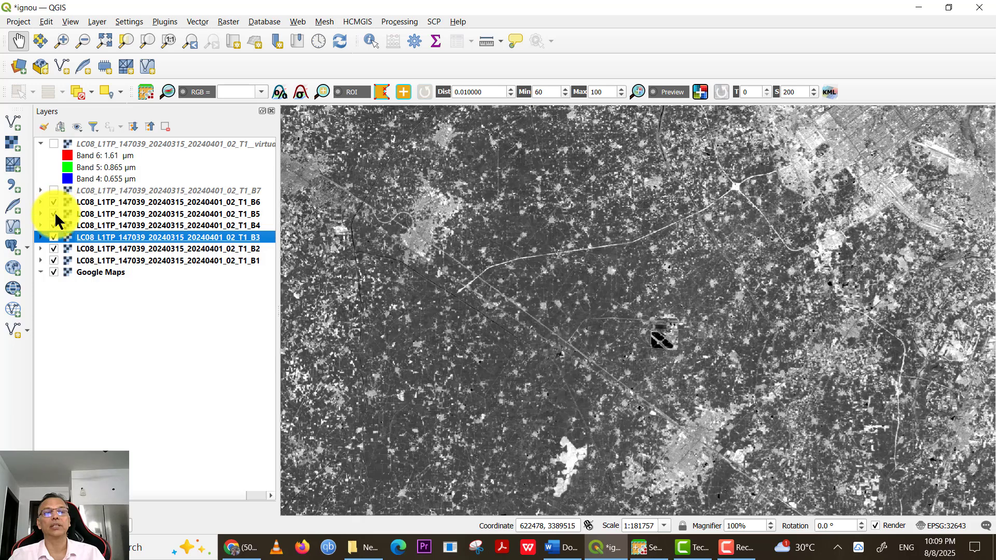
{"action": "left_click", "coordinate": [52, 201]}
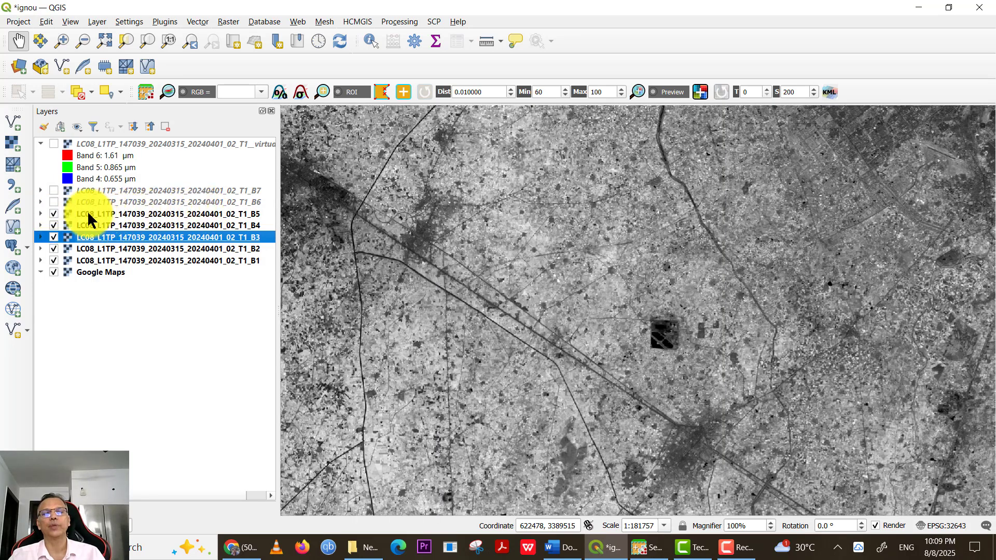
- Show bands B6 and B7 over the farmland, and hide both to return to band B5
{"action": "left_click", "coordinate": [54, 202]}
{"action": "left_click", "coordinate": [53, 191]}
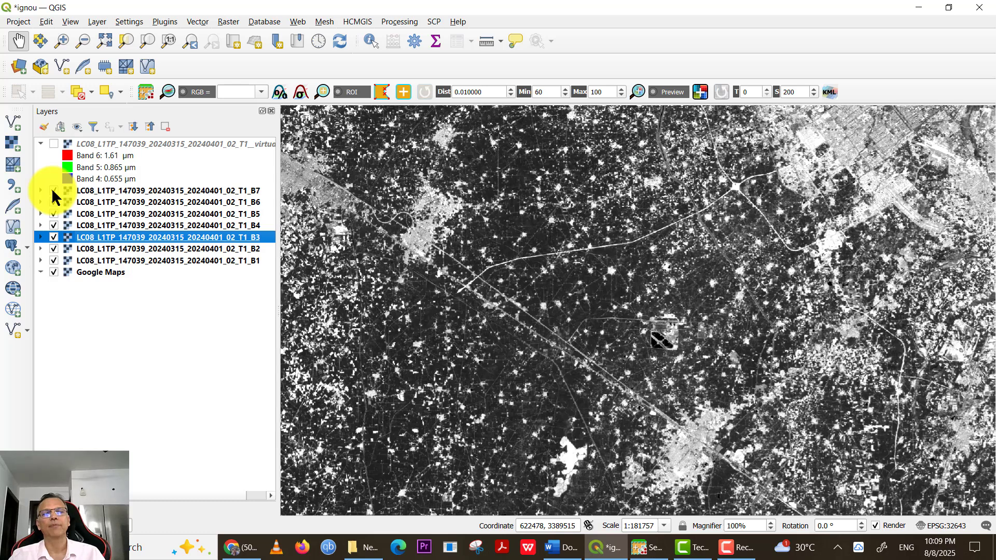
{"action": "left_click", "coordinate": [54, 191]}
{"action": "left_click", "coordinate": [54, 202]}
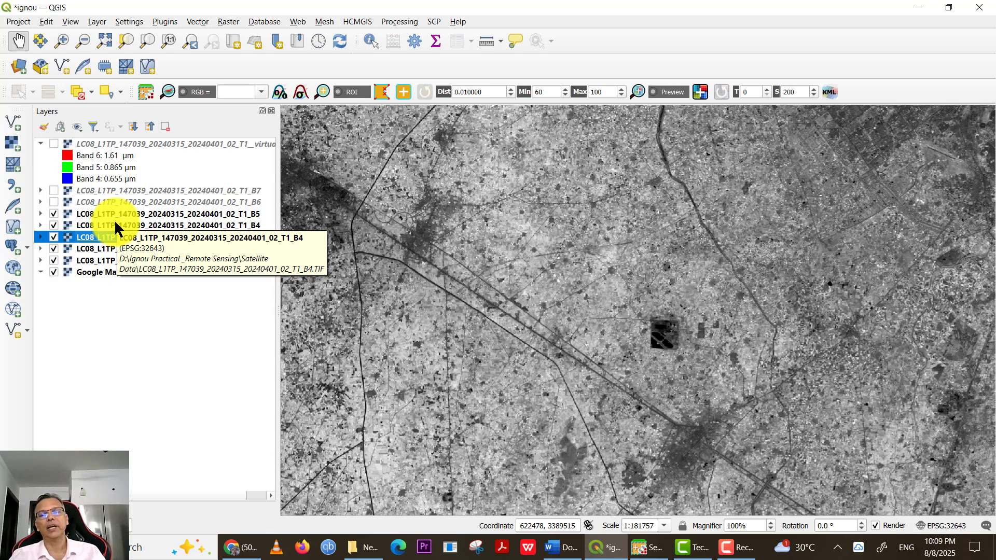
- Hide the Landsat band layers B5 through B1 to leave only the Google Maps basemap displayed
{"action": "left_click", "coordinate": [54, 214]}
{"action": "left_click", "coordinate": [54, 224]}
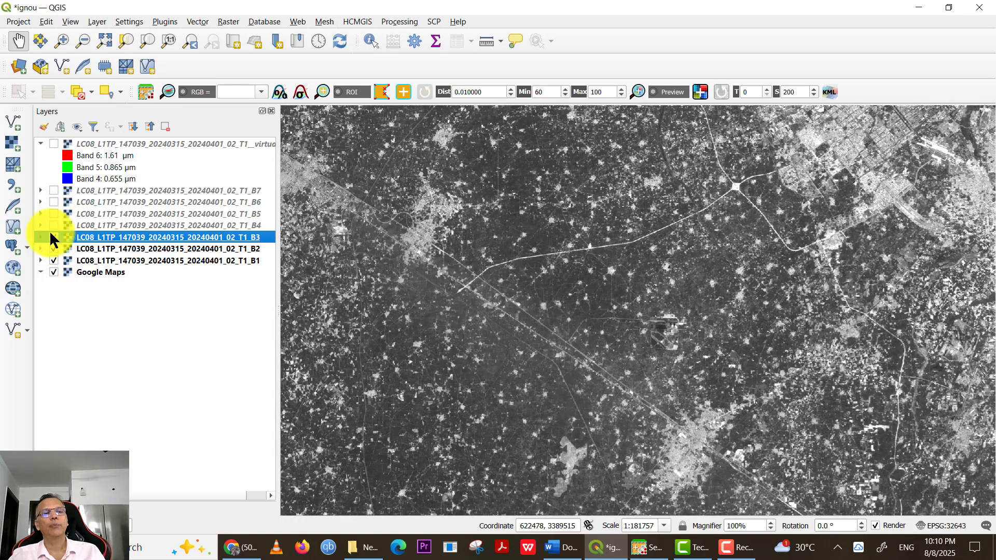
{"action": "left_click", "coordinate": [54, 237]}
{"action": "left_click", "coordinate": [54, 248]}
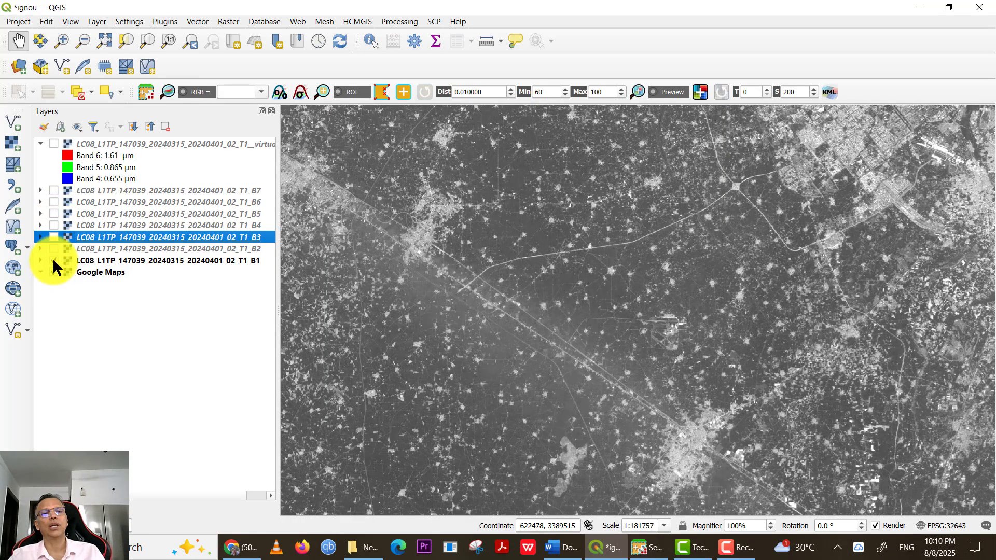
{"action": "left_click", "coordinate": [54, 260]}
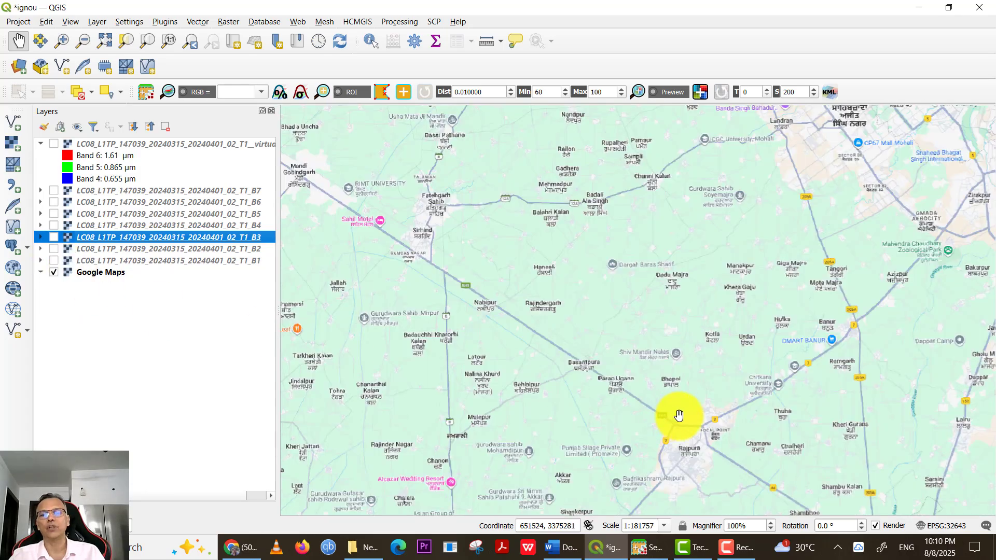
- Locate the built-up areas of Chandigarh and Panchkula on the Google Maps basemap
{"action": "scroll", "coordinate": [679, 415], "scroll_direction": "down", "scroll_amount": 3}
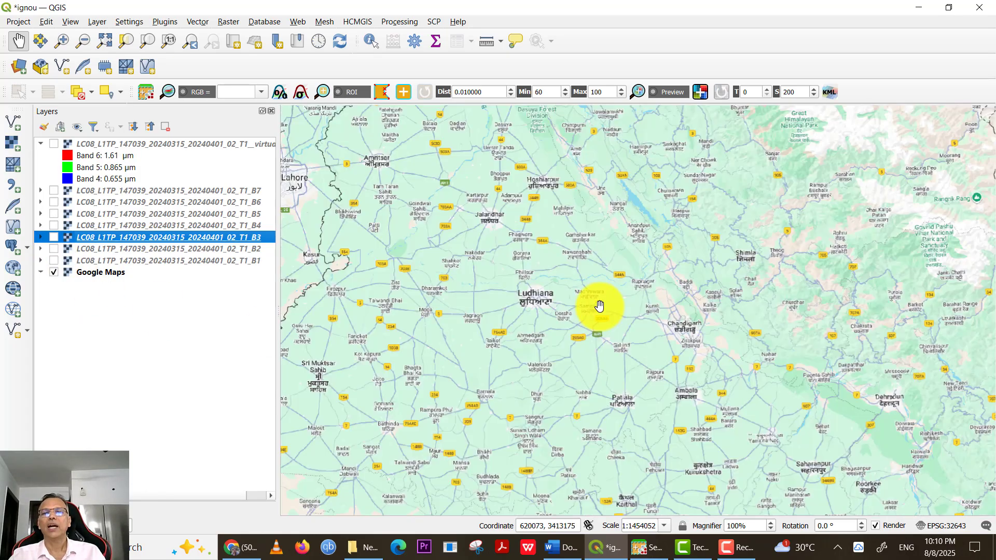
{"action": "left_click_drag", "start_coordinate": [600, 234], "coordinate": [604, 390]}
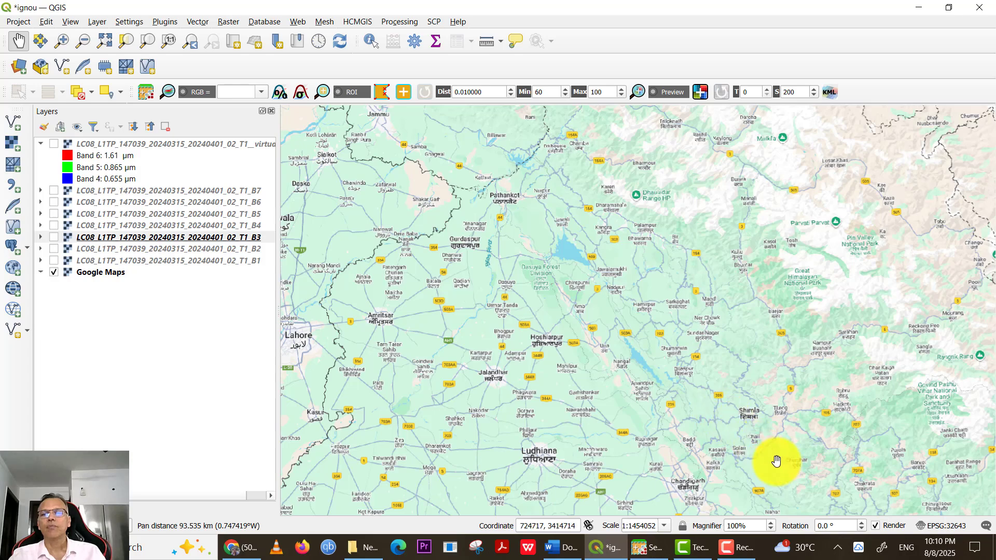
{"action": "left_click_drag", "start_coordinate": [682, 489], "coordinate": [590, 338]}
{"action": "scroll", "coordinate": [597, 332], "scroll_direction": "up", "scroll_amount": 3}
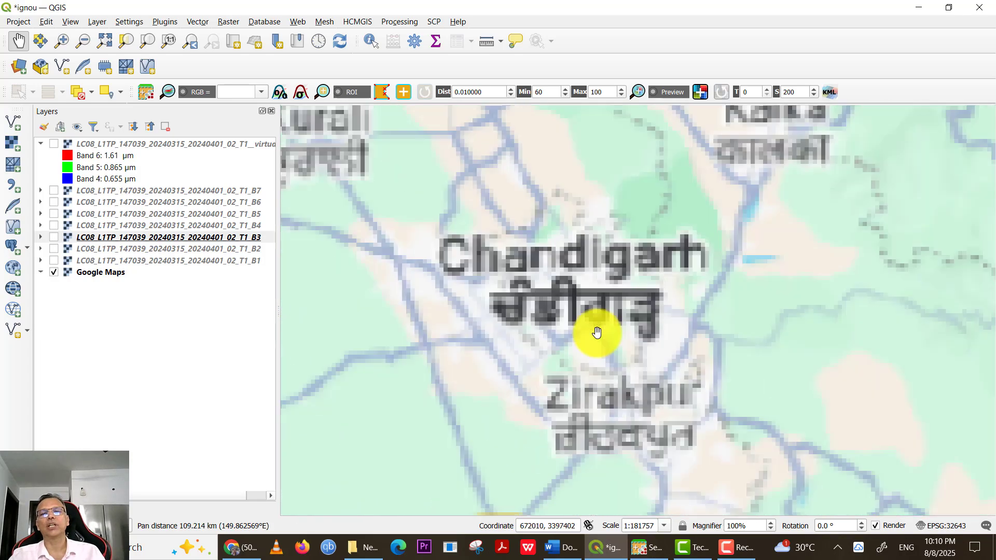
{"action": "scroll", "coordinate": [596, 333], "scroll_direction": "up", "scroll_amount": 1}
{"action": "left_click_drag", "start_coordinate": [680, 295], "coordinate": [526, 295]}
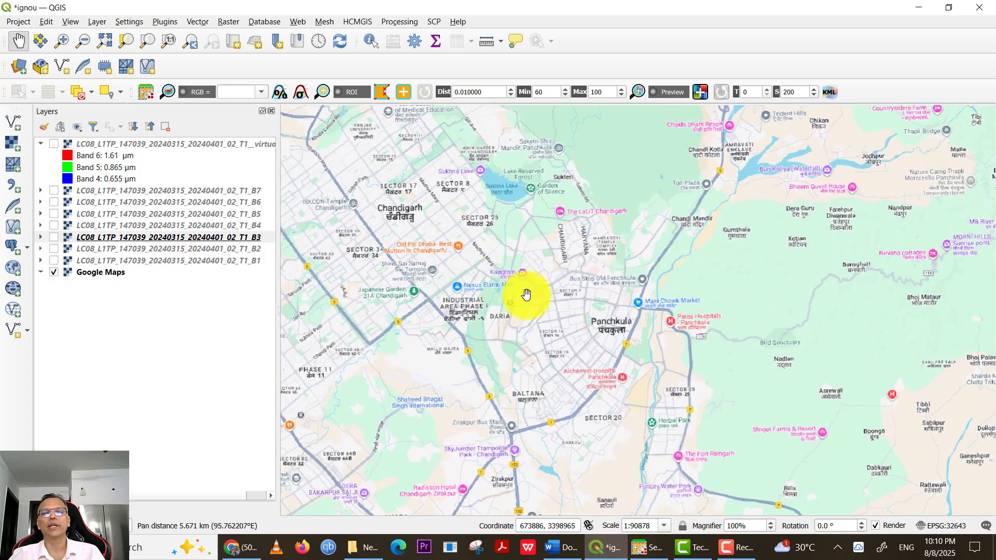
{"action": "scroll", "coordinate": [548, 309], "scroll_direction": "up", "scroll_amount": 1}
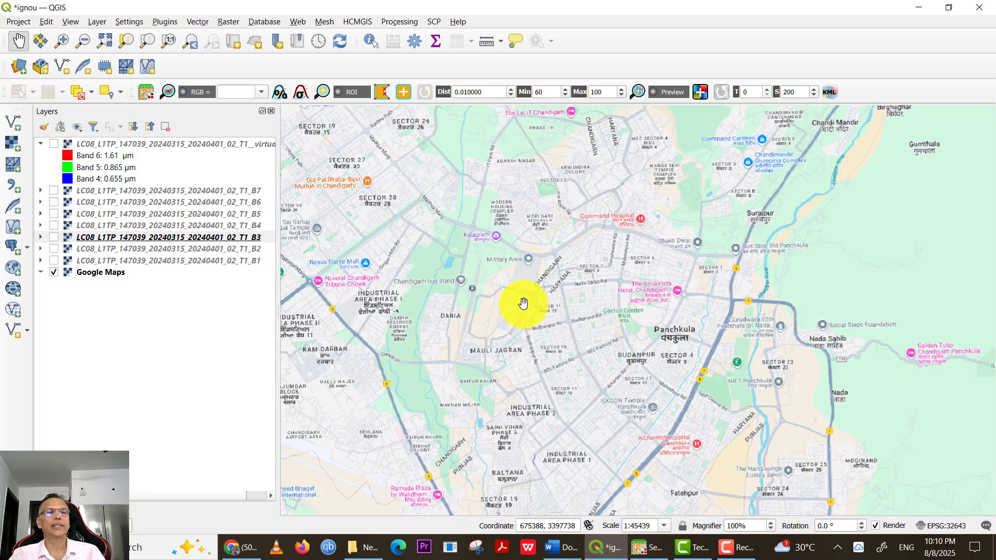
- Show the Landsat virtual raster composite over Panchkula and assign Band 4 (0.655 µm) to its red channel
{"action": "left_click", "coordinate": [55, 142]}
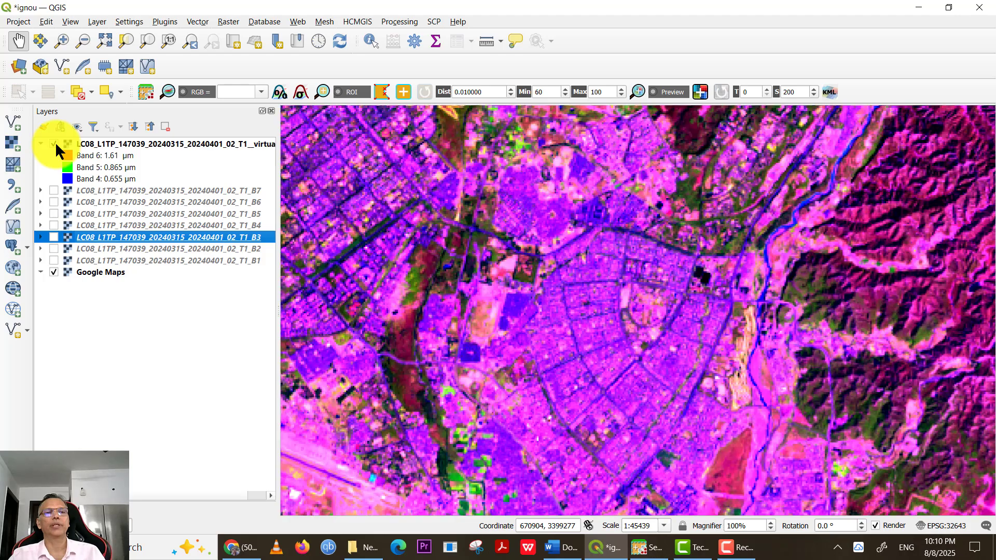
{"action": "left_click", "coordinate": [99, 142]}
{"action": "right_click", "coordinate": [100, 142]}
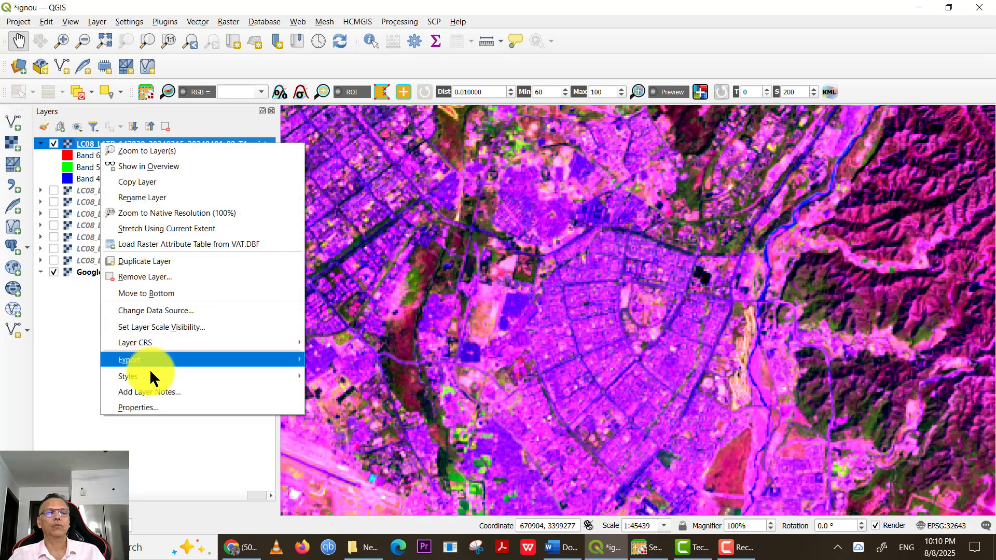
{"action": "left_click", "coordinate": [136, 408]}
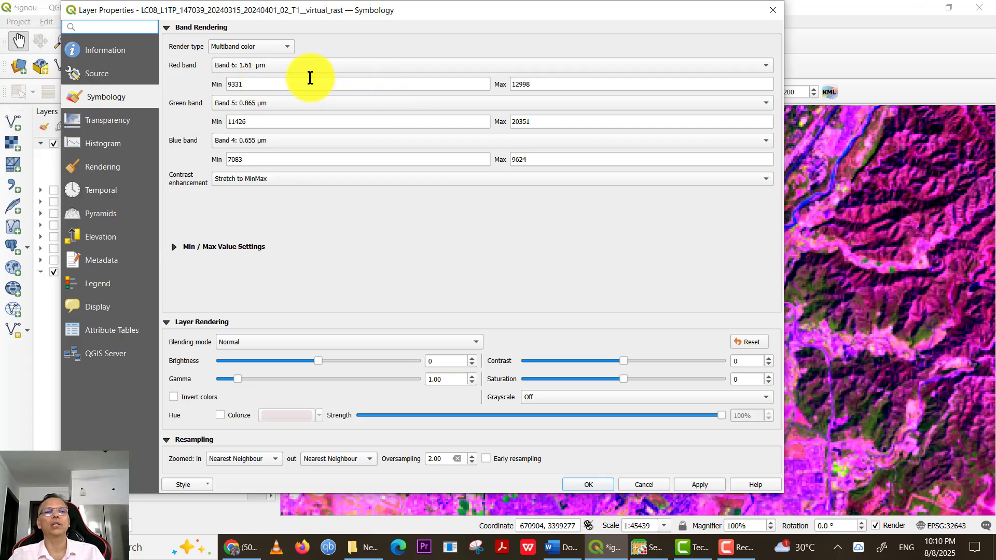
{"action": "left_click", "coordinate": [285, 66]}
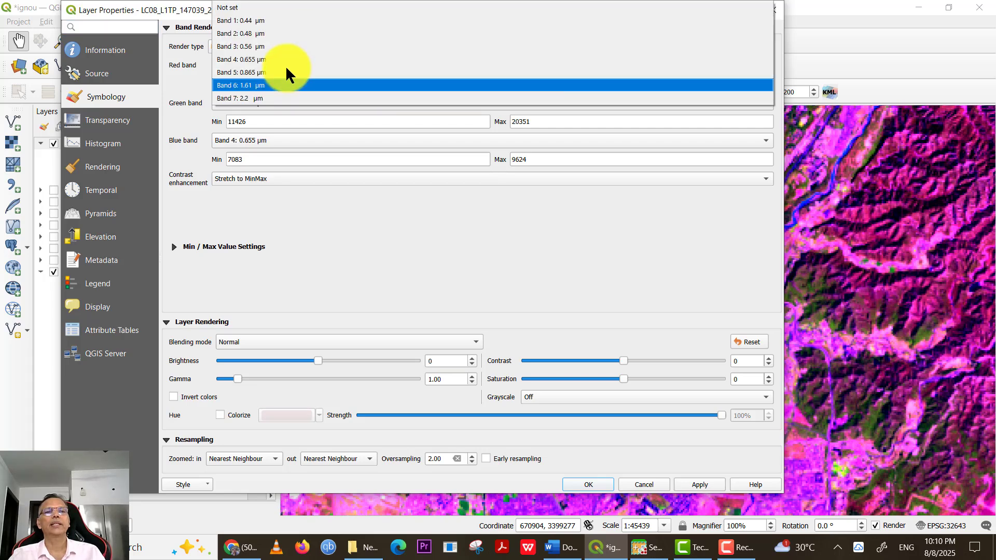
{"action": "left_click", "coordinate": [247, 59]}
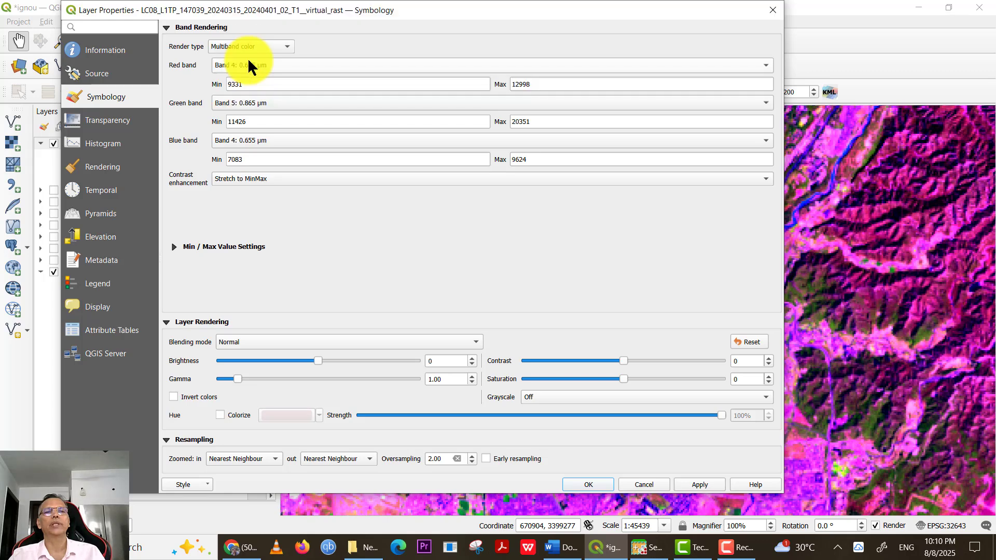
- Assign Band 3 (0.56 µm) to green and Band 1 (0.44 µm) to blue, and apply the composite's symbology
{"action": "left_click", "coordinate": [242, 102]}
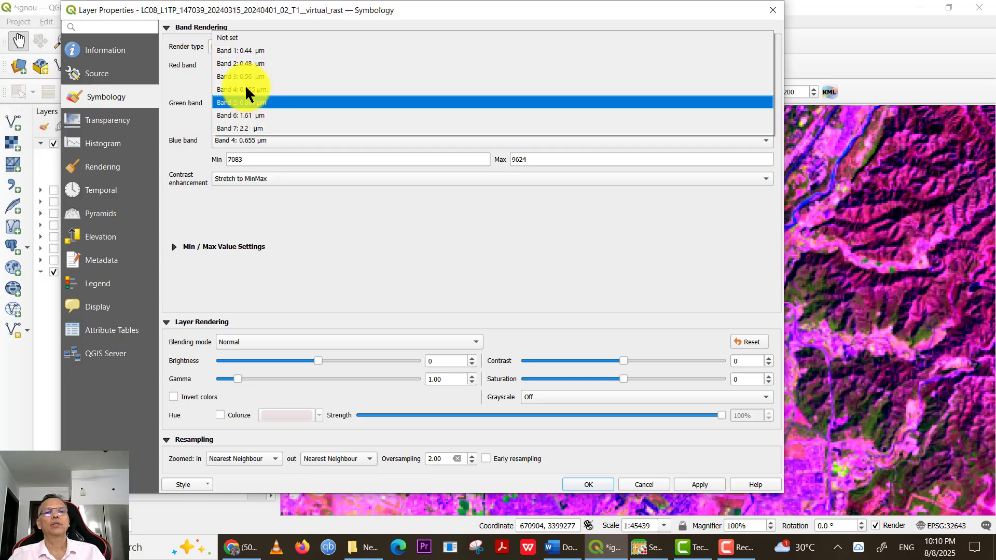
{"action": "left_click", "coordinate": [244, 75]}
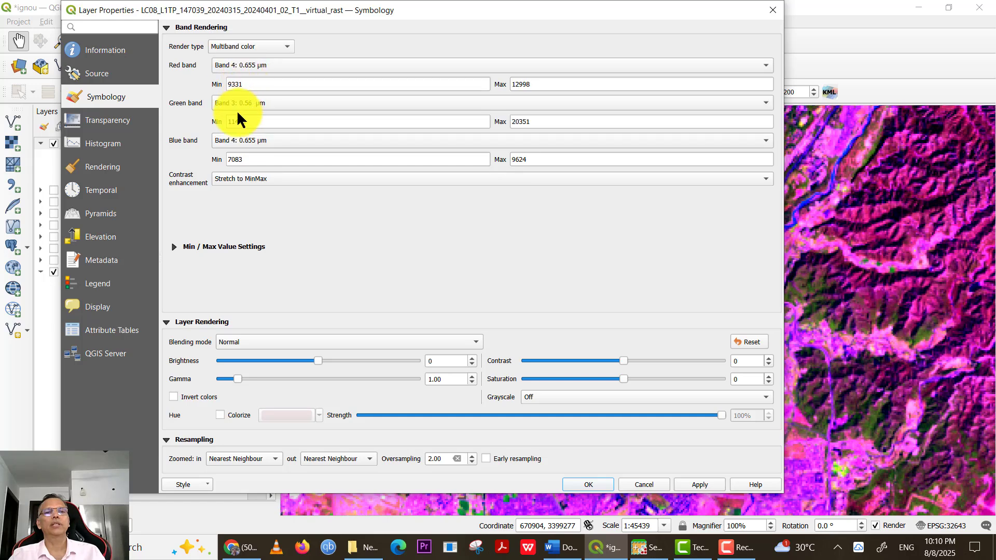
{"action": "left_click", "coordinate": [232, 141]}
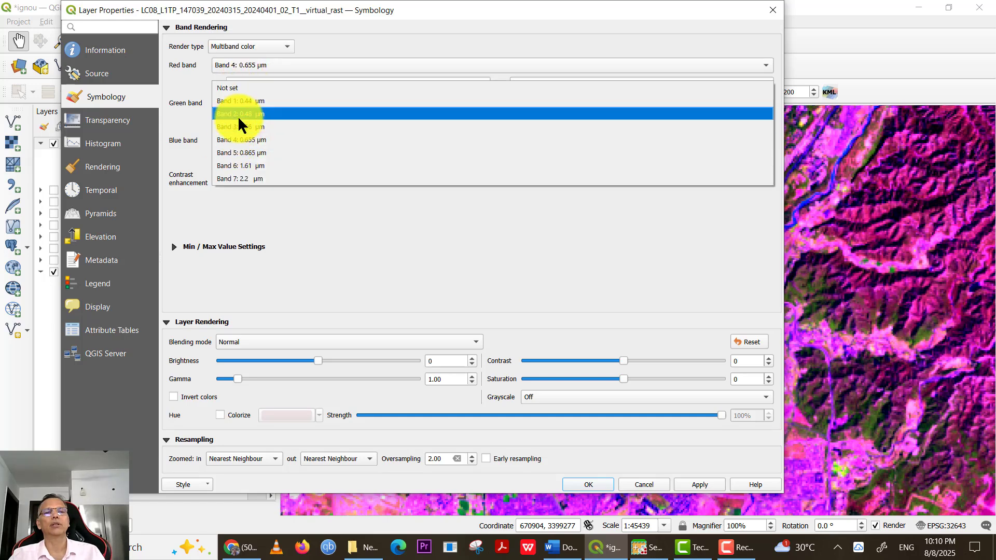
{"action": "left_click", "coordinate": [237, 115]}
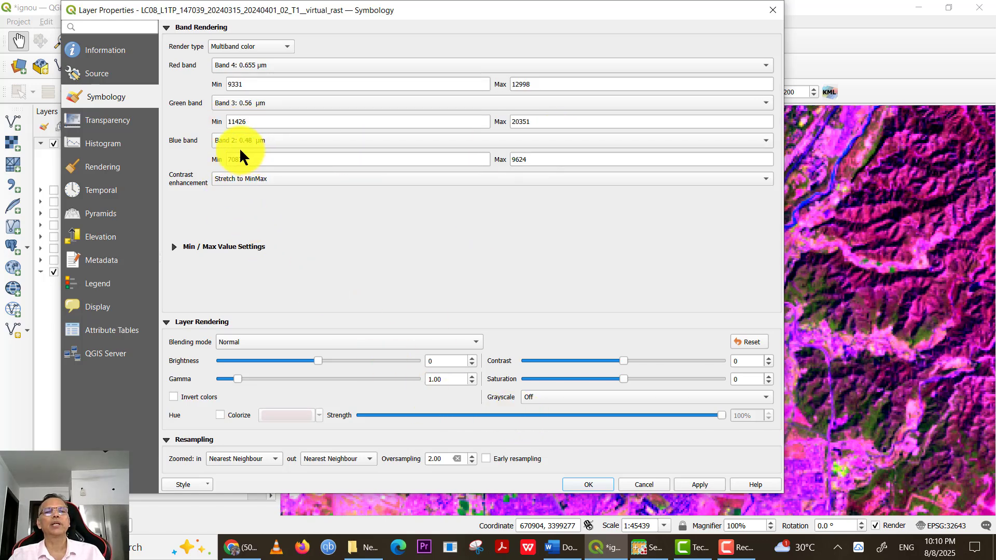
{"action": "left_click", "coordinate": [239, 142]}
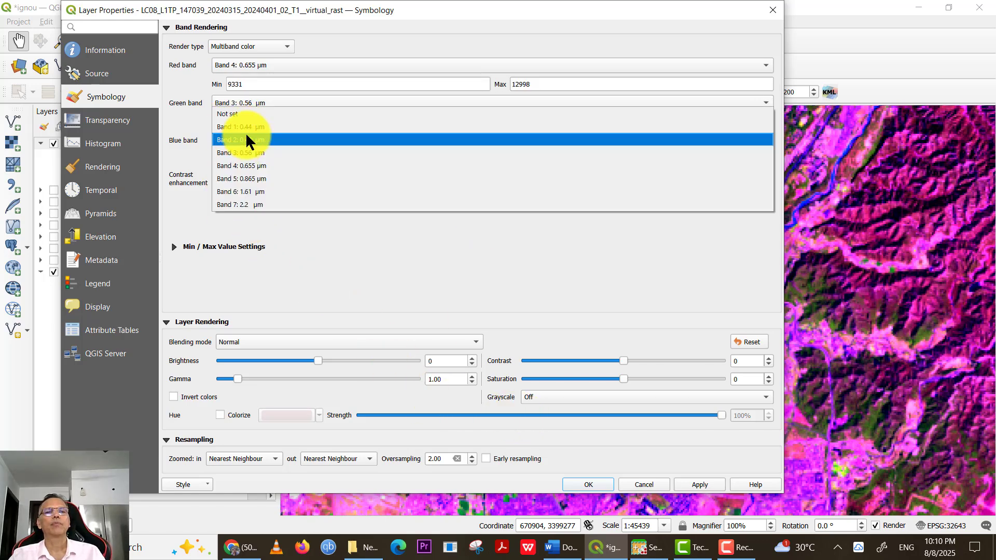
{"action": "left_click", "coordinate": [244, 127]}
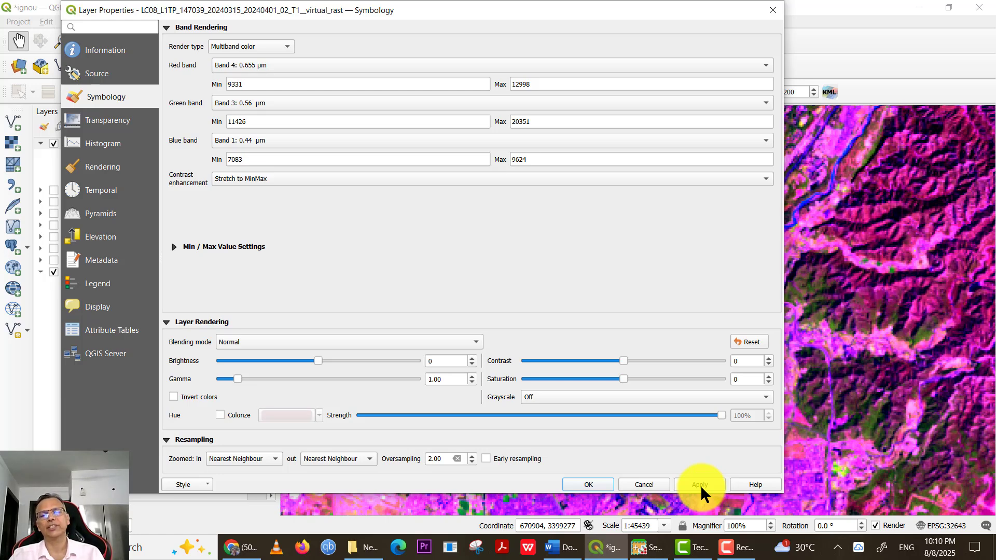
{"action": "left_click", "coordinate": [596, 486]}
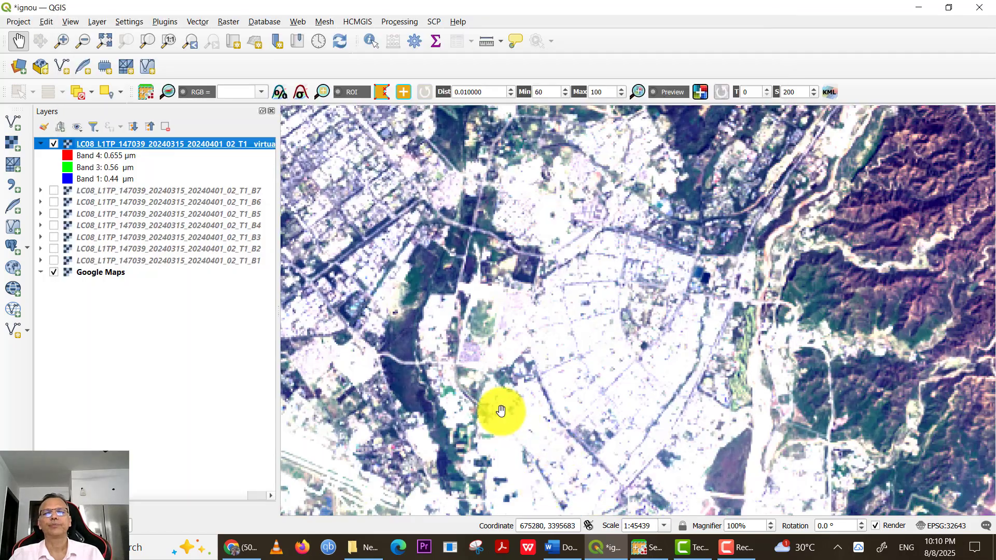
- Examine how built-up areas, roads and farmland around Chandigarh and Panchkula appear in the Band 4-3-1 composite
{"action": "scroll", "coordinate": [671, 348], "scroll_direction": "down", "scroll_amount": 1}
{"action": "scroll", "coordinate": [527, 358], "scroll_direction": "down", "scroll_amount": 1}
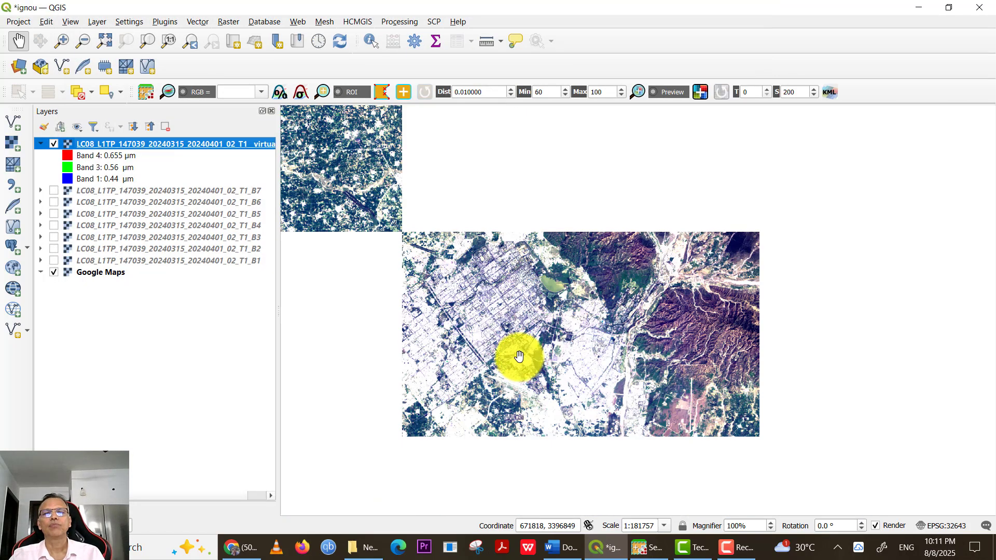
{"action": "left_click_drag", "start_coordinate": [349, 441], "coordinate": [509, 336]}
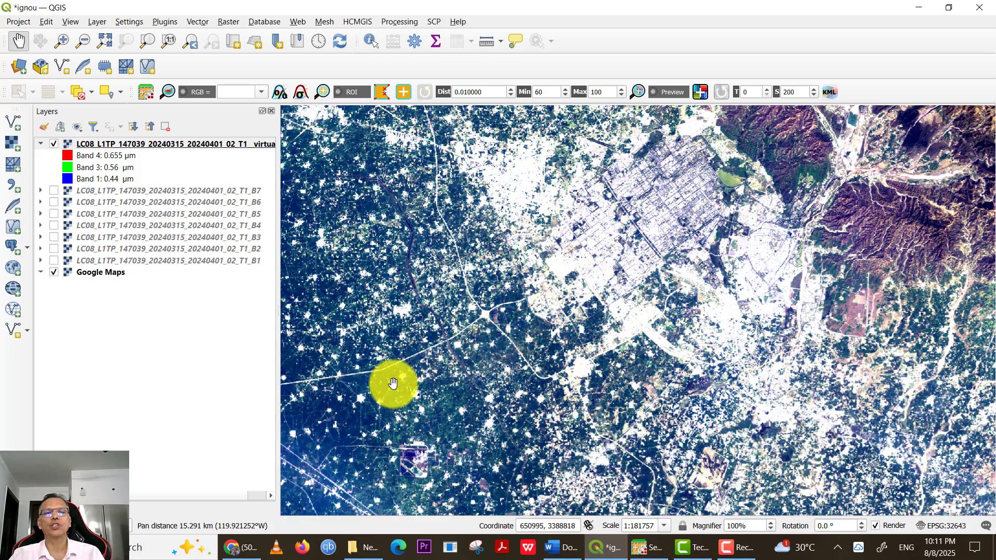
{"action": "scroll", "coordinate": [445, 410], "scroll_direction": "up", "scroll_amount": 2}
{"action": "scroll", "coordinate": [444, 399], "scroll_direction": "down", "scroll_amount": 2}
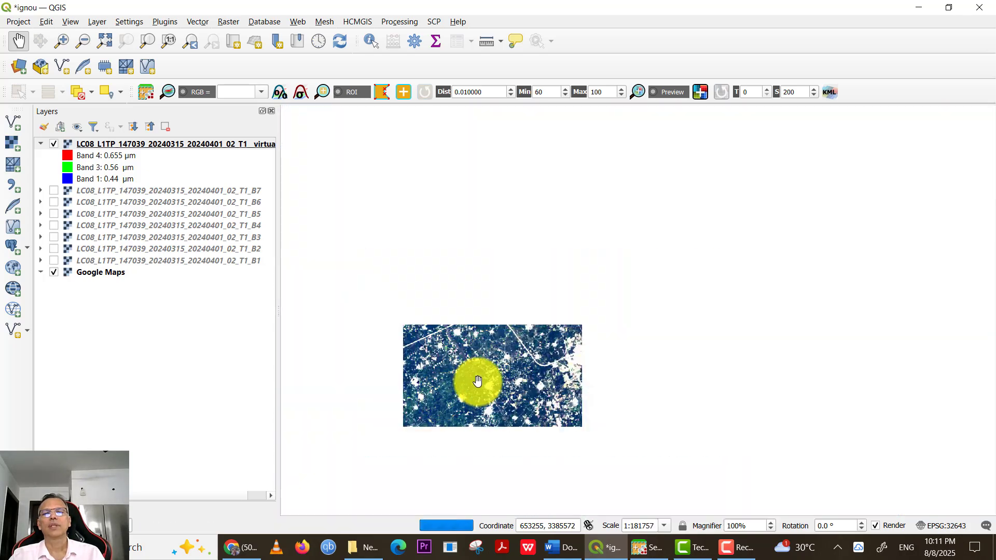
{"action": "scroll", "coordinate": [484, 387], "scroll_direction": "up", "scroll_amount": 2}
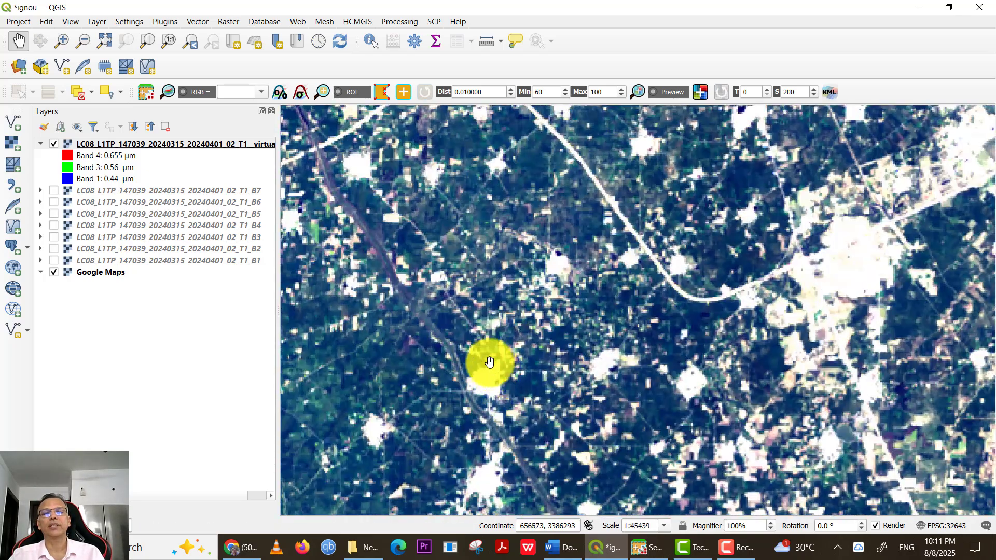
{"action": "left_click_drag", "start_coordinate": [560, 260], "coordinate": [502, 435]}
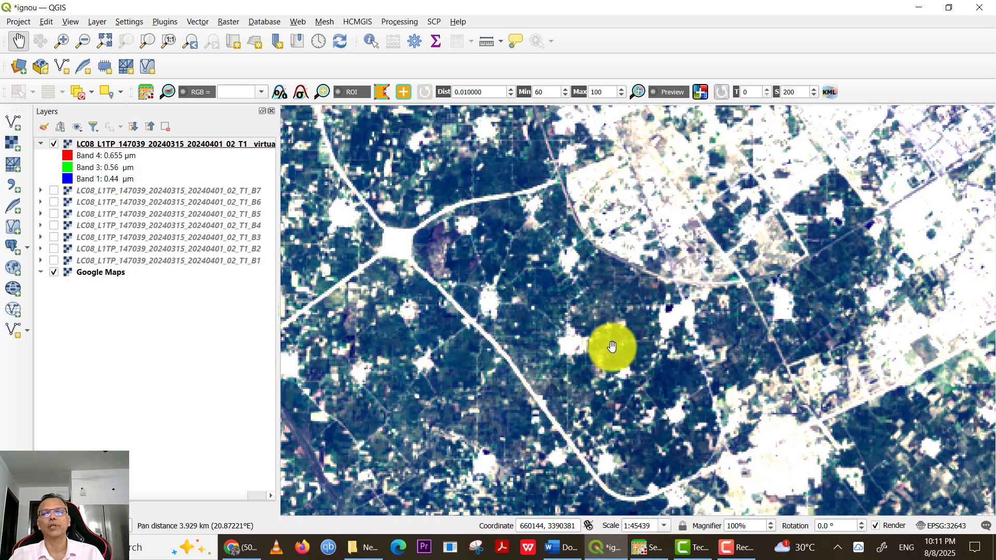
{"action": "scroll", "coordinate": [612, 347], "scroll_direction": "up", "scroll_amount": 1}
{"action": "scroll", "coordinate": [689, 264], "scroll_direction": "down", "scroll_amount": 1}
{"action": "left_click_drag", "start_coordinate": [664, 228], "coordinate": [524, 361]}
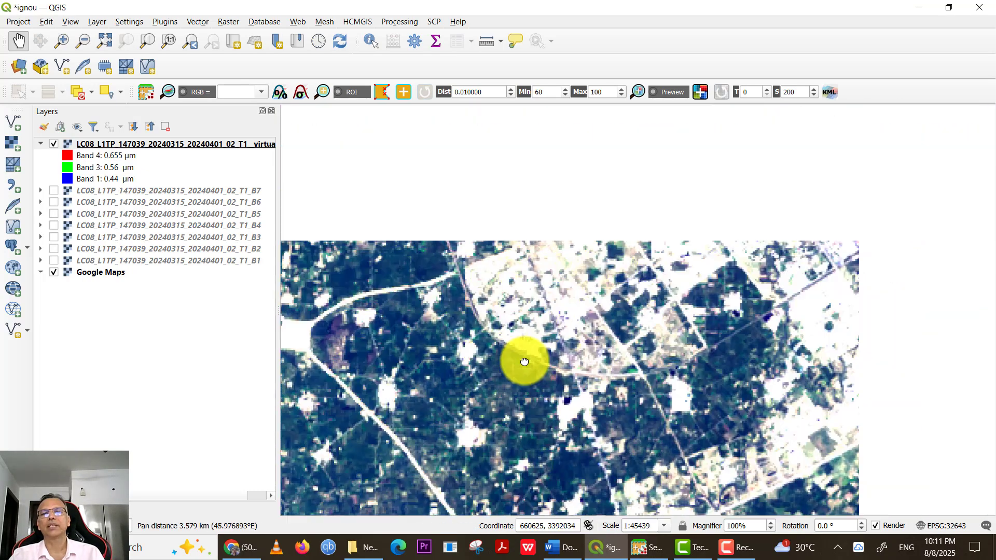
{"action": "left_click_drag", "start_coordinate": [671, 200], "coordinate": [432, 404]}
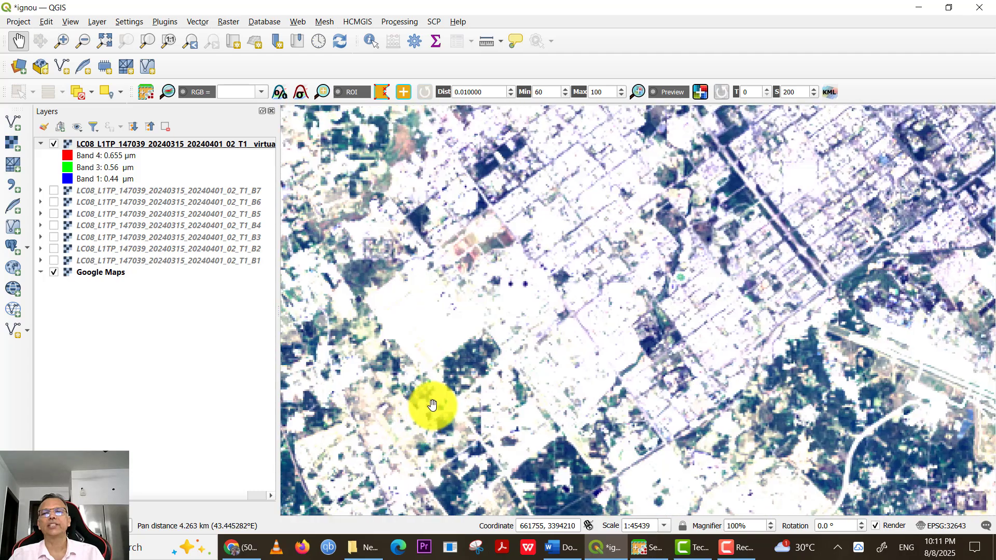
- Survey the wider Landsat scene in the Band 4-3-1 composite, from the hills across the plains to both scene edges
{"action": "scroll", "coordinate": [639, 295], "scroll_direction": "down", "scroll_amount": 3}
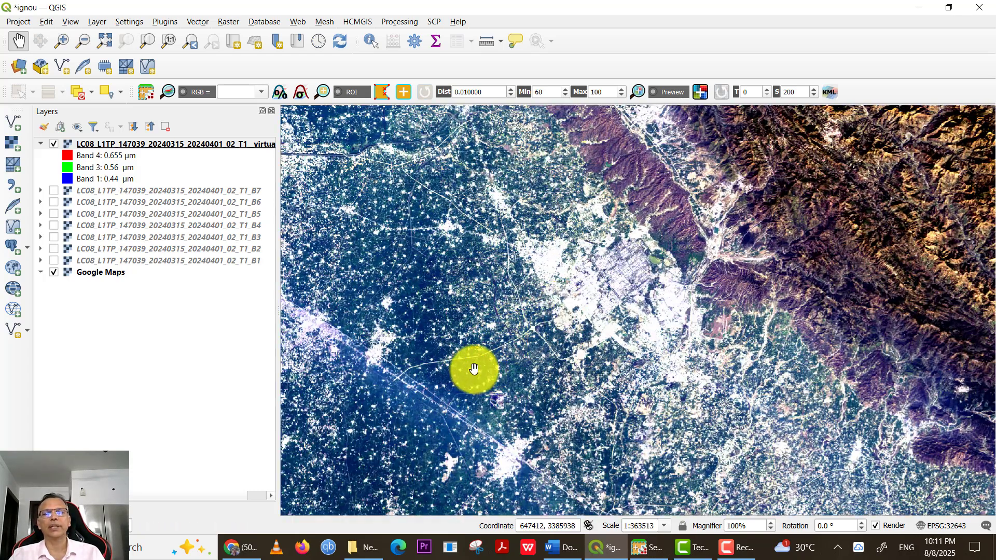
{"action": "scroll", "coordinate": [467, 367], "scroll_direction": "down", "scroll_amount": 1}
{"action": "left_click_drag", "start_coordinate": [478, 389], "coordinate": [698, 320]}
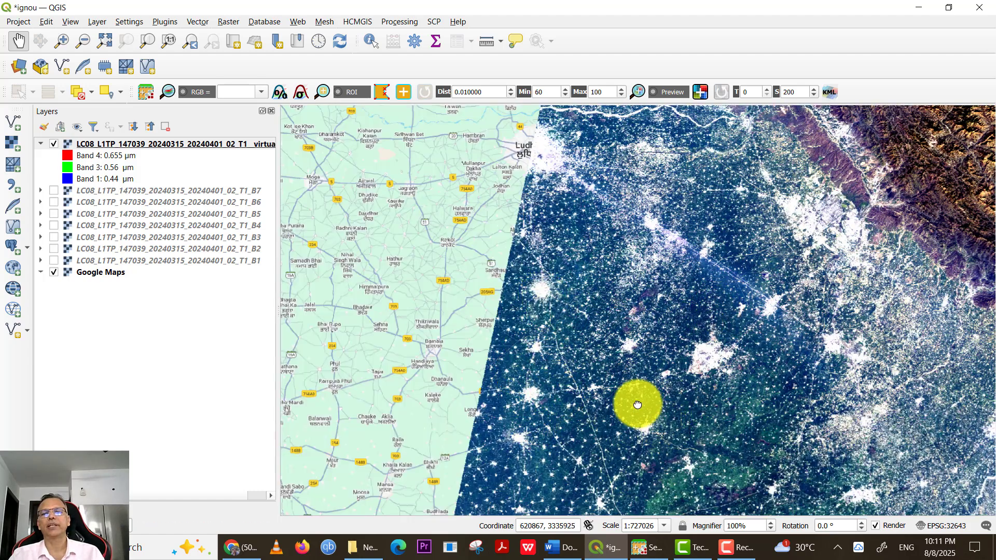
{"action": "left_click_drag", "start_coordinate": [637, 404], "coordinate": [456, 327]}
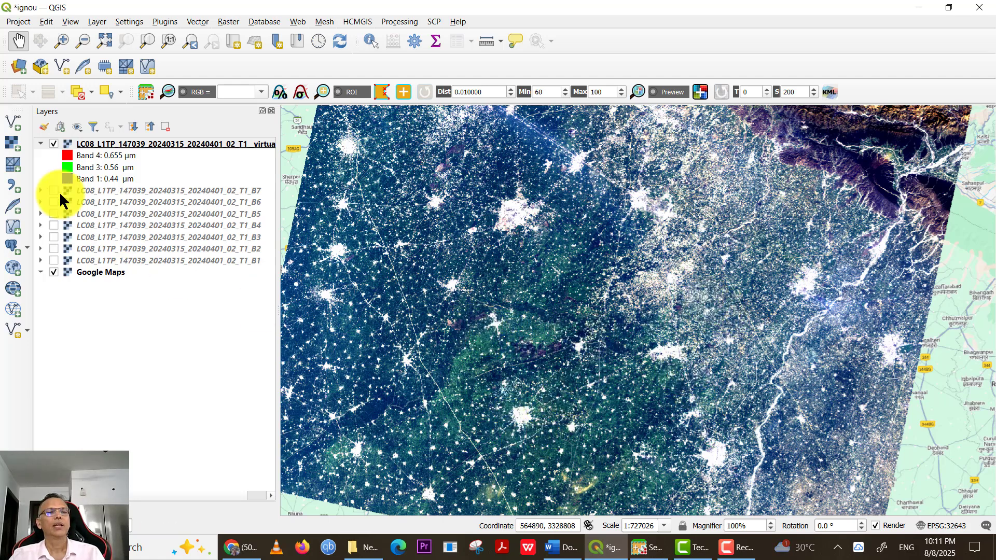
- Assign Band 5 (0.865 µm) to the red channel of the Landsat virtual raster composite
{"action": "left_click", "coordinate": [138, 142]}
{"action": "right_click", "coordinate": [139, 142]}
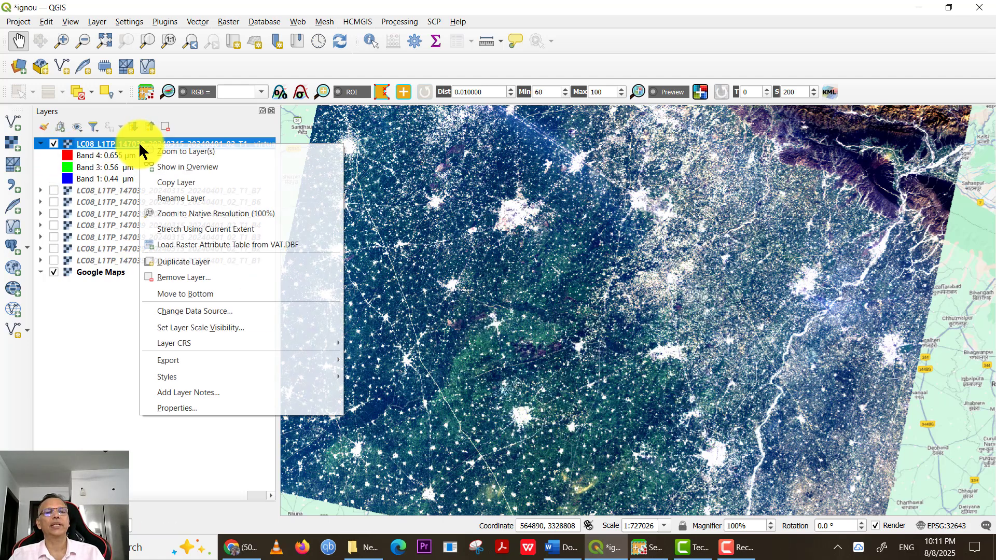
{"action": "left_click", "coordinate": [187, 406]}
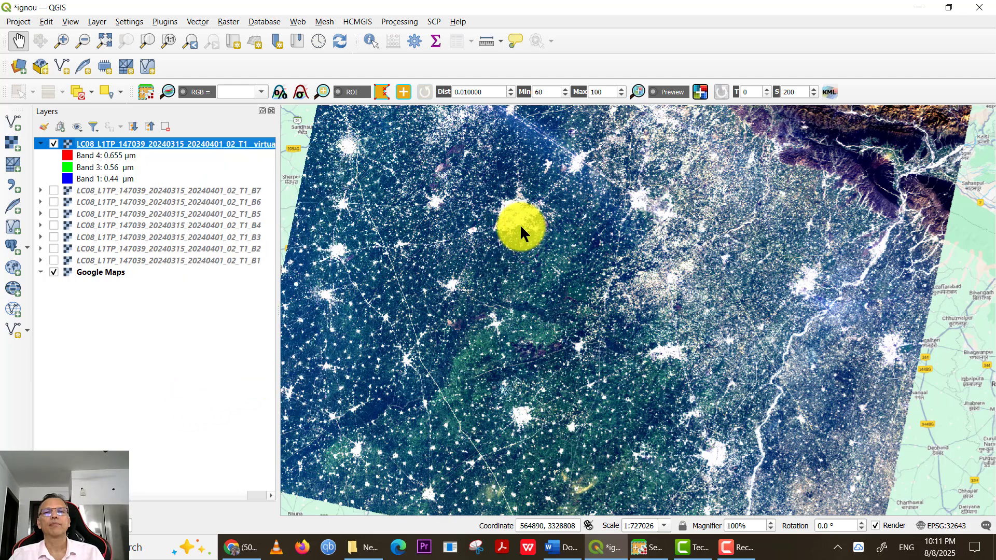
{"action": "left_click", "coordinate": [262, 62]}
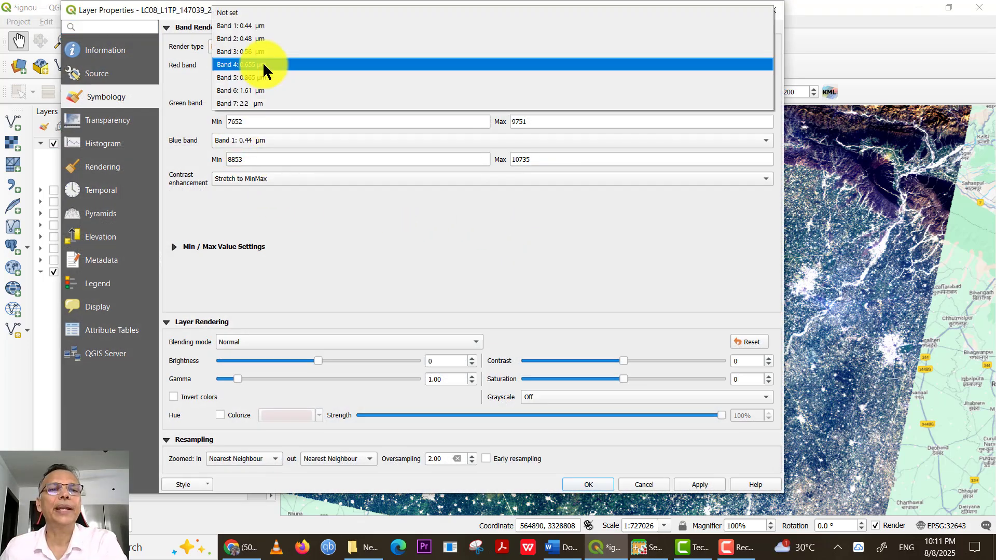
{"action": "left_click", "coordinate": [250, 78]}
- Assign Band 4 (0.655 µm) to green and Band 3 (0.56 µm) to blue, and apply the composite's symbology
{"action": "left_click", "coordinate": [250, 102]}
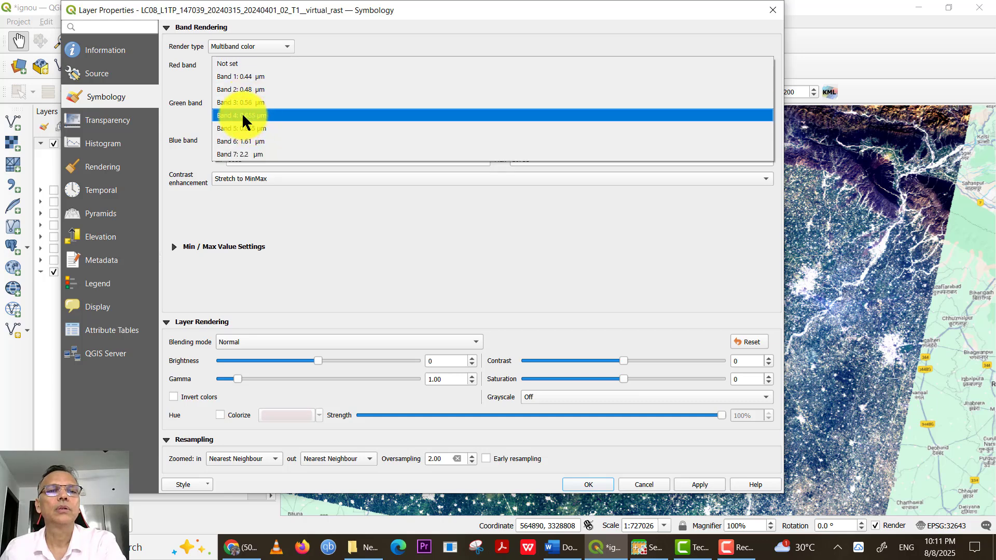
{"action": "left_click", "coordinate": [242, 114]}
{"action": "left_click", "coordinate": [247, 139]}
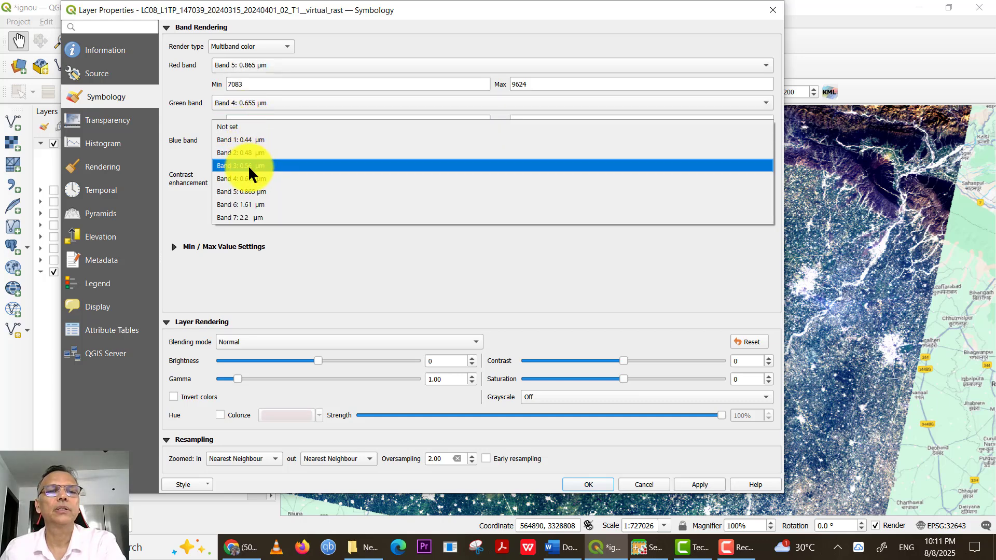
{"action": "left_click", "coordinate": [247, 165]}
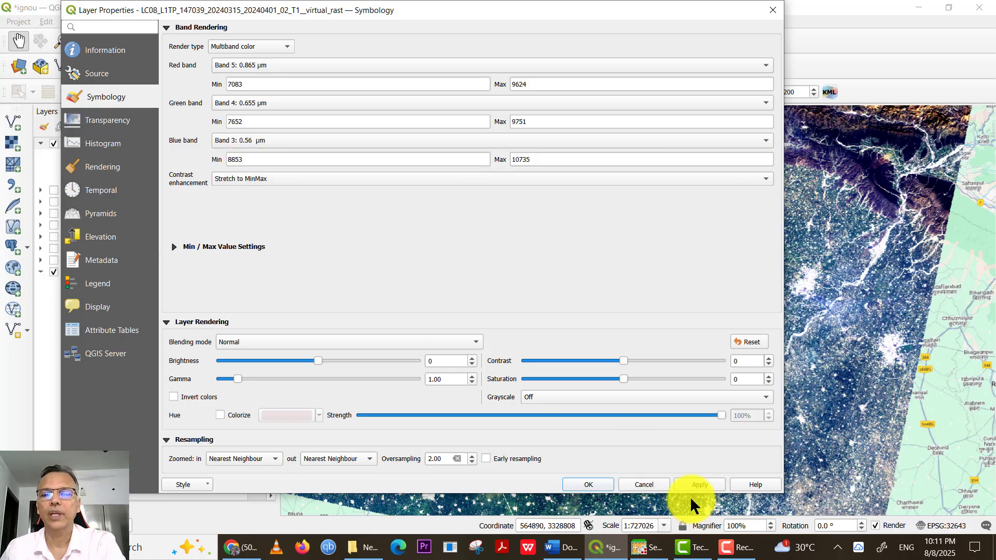
{"action": "left_click", "coordinate": [702, 478]}
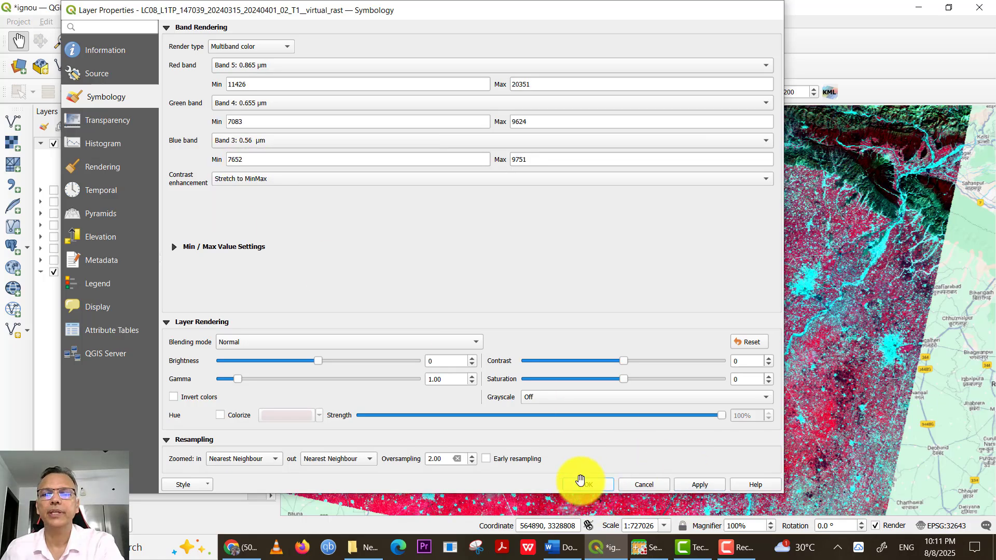
{"action": "left_click", "coordinate": [580, 483]}
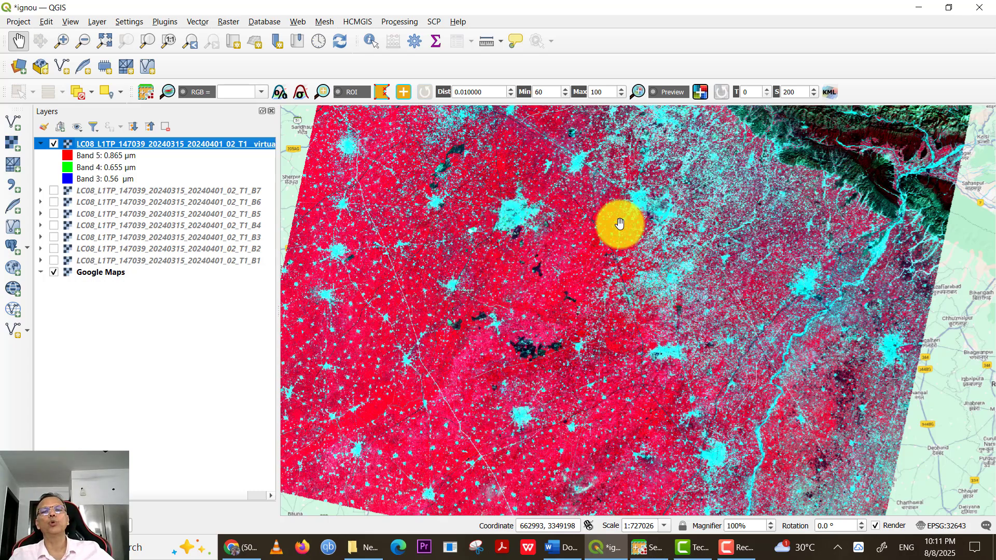
- Examine vegetation and settlements across the plains in the Band 5-4-3 false-colour composite
{"action": "scroll", "coordinate": [521, 207], "scroll_direction": "up", "scroll_amount": 1}
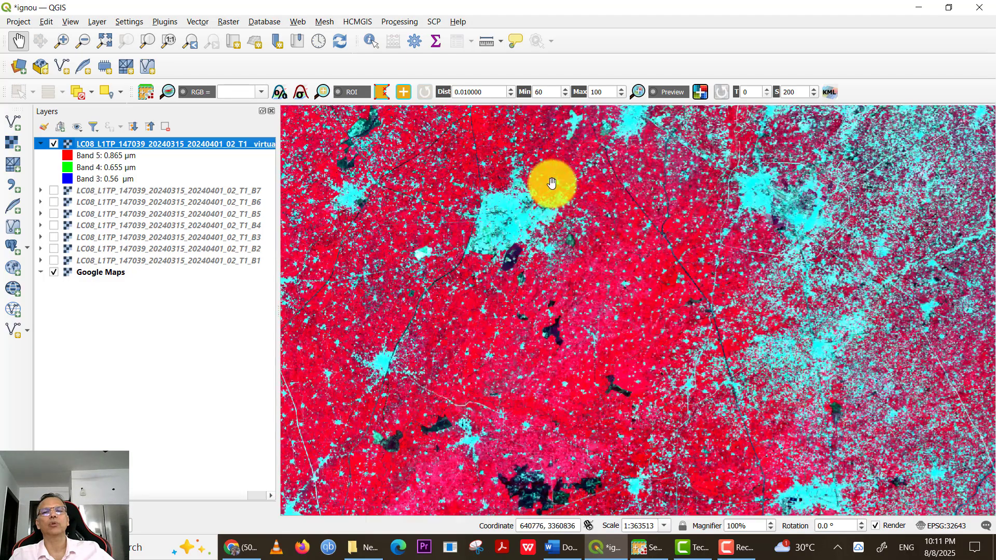
{"action": "left_click_drag", "start_coordinate": [551, 182], "coordinate": [422, 306]}
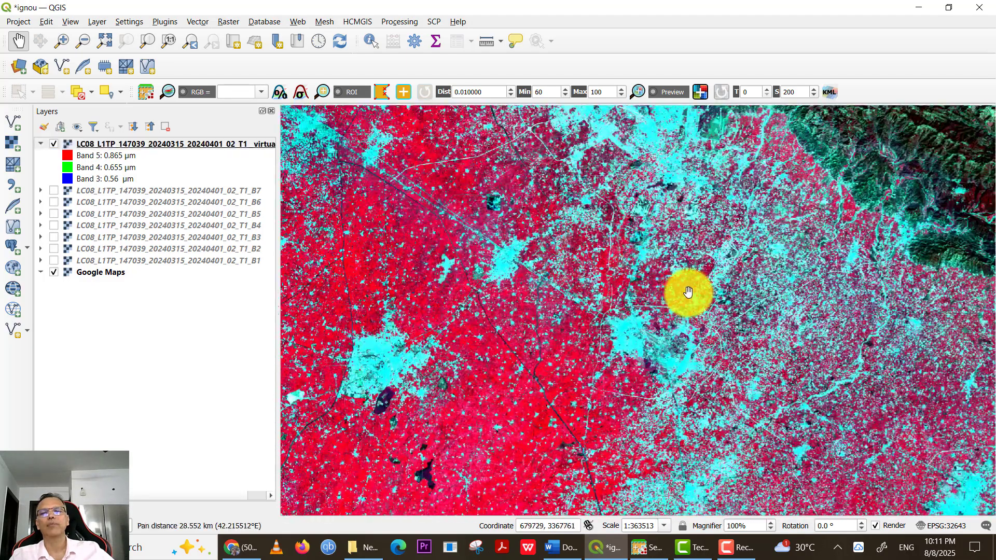
{"action": "scroll", "coordinate": [687, 291], "scroll_direction": "down", "scroll_amount": 1}
{"action": "left_click_drag", "start_coordinate": [742, 356], "coordinate": [575, 318]}
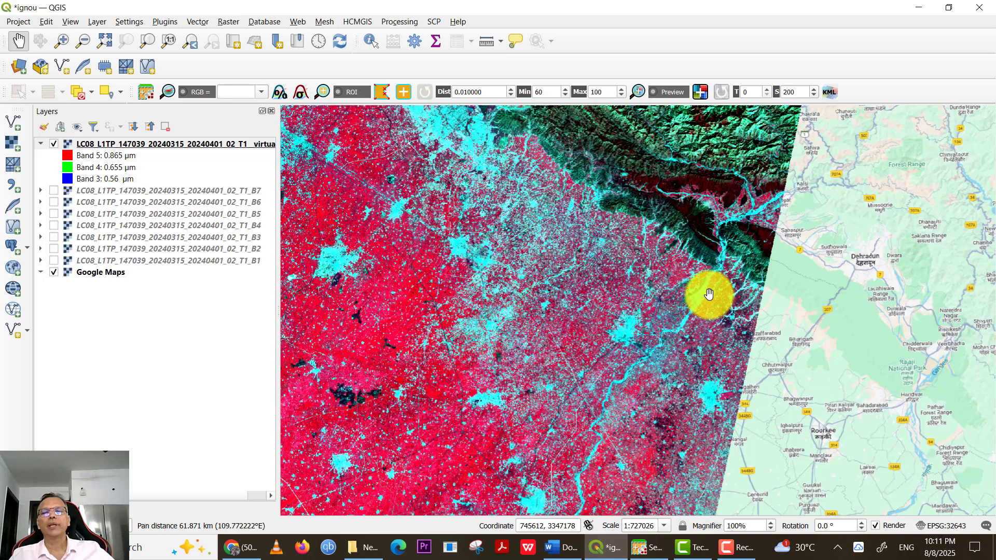
- Inspect the river channel, its sandy bed and the surrounding vegetation below the hills in the false-colour composite
{"action": "scroll", "coordinate": [709, 283], "scroll_direction": "up", "scroll_amount": 1}
{"action": "scroll", "coordinate": [708, 279], "scroll_direction": "up", "scroll_amount": 1}
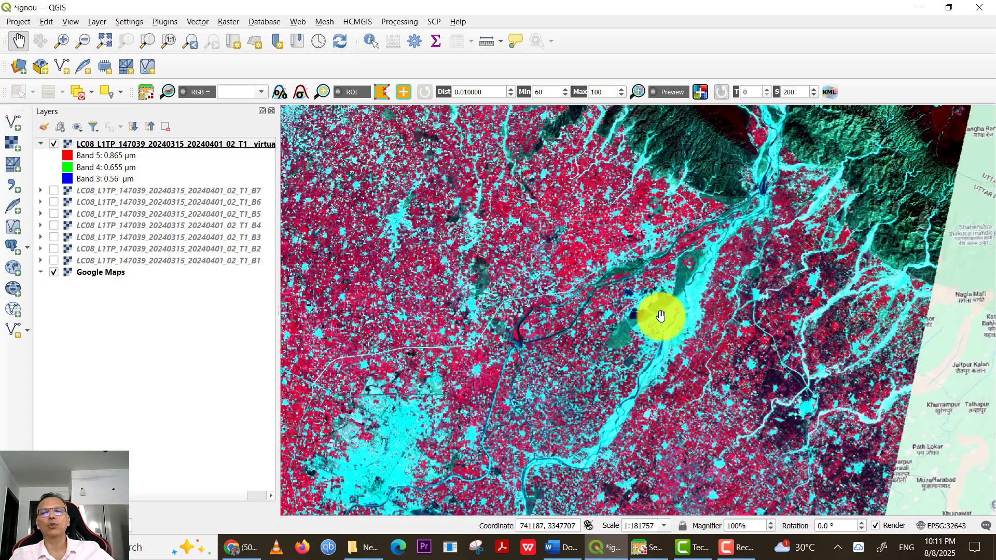
{"action": "scroll", "coordinate": [660, 317], "scroll_direction": "up", "scroll_amount": 1}
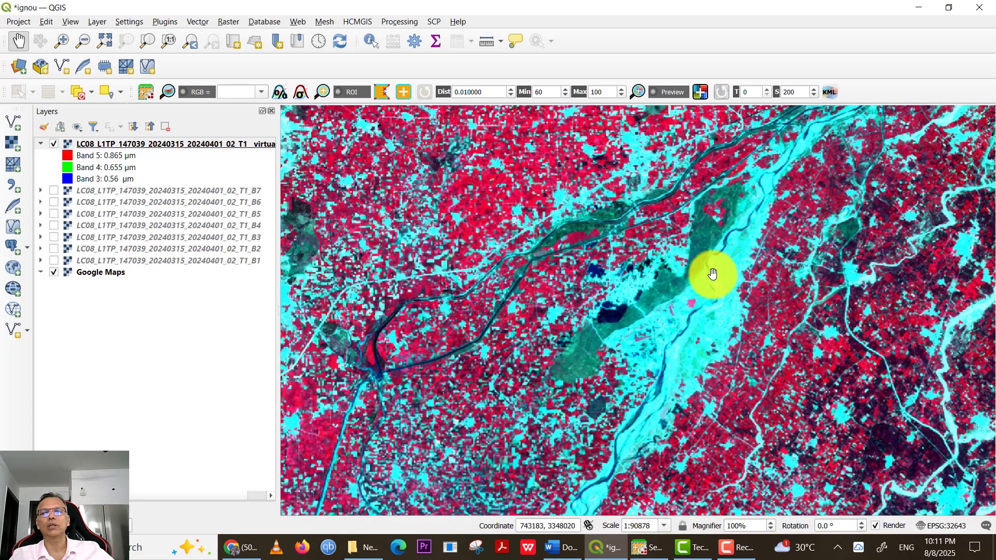
{"action": "scroll", "coordinate": [739, 239], "scroll_direction": "up", "scroll_amount": 1}
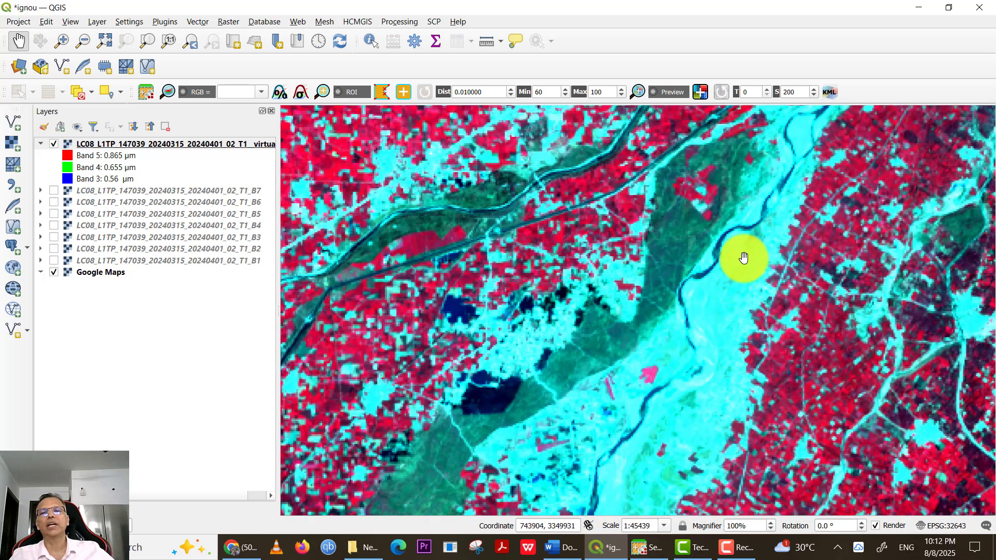
{"action": "scroll", "coordinate": [681, 410], "scroll_direction": "down", "scroll_amount": 1}
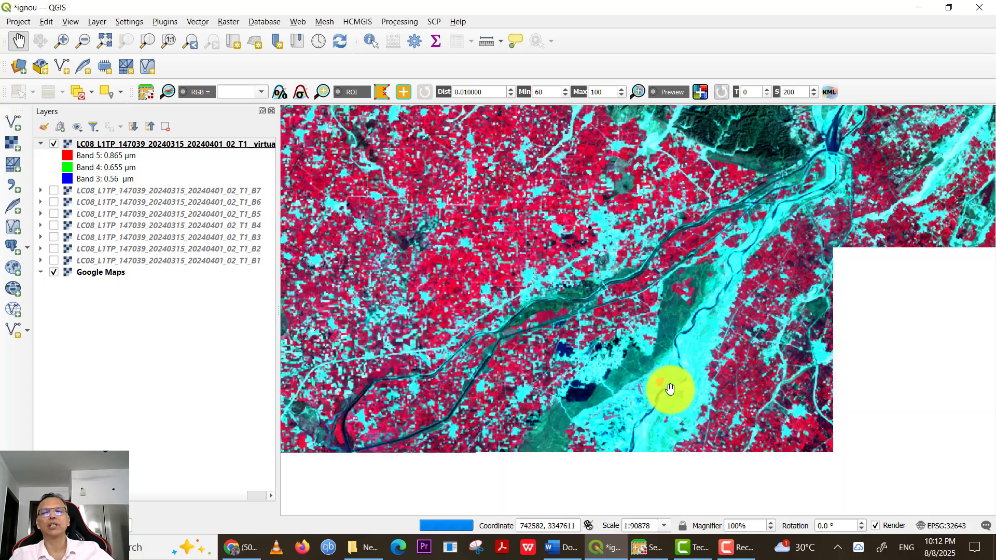
{"action": "scroll", "coordinate": [485, 321], "scroll_direction": "down", "scroll_amount": 1}
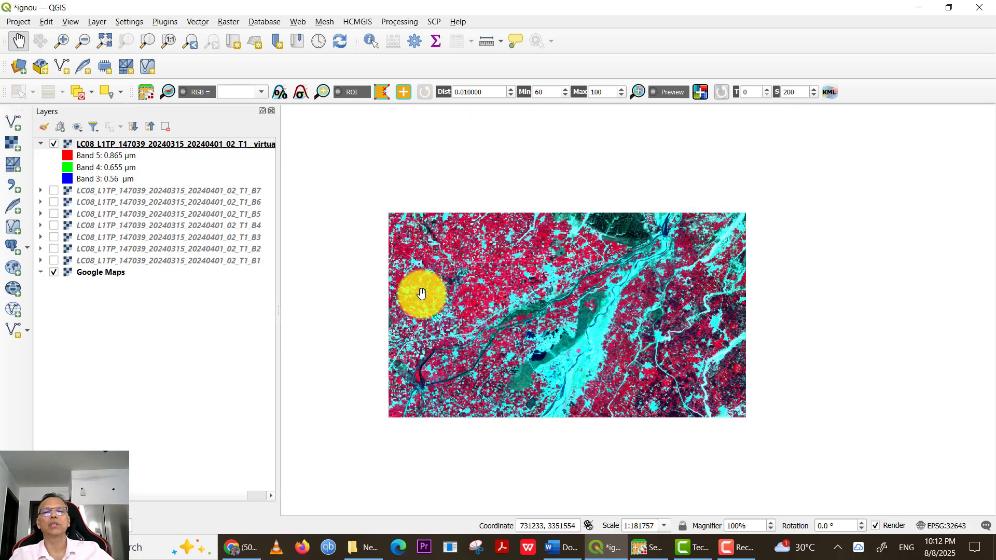
- Compare the farmland and settlements west of the river in the false-colour composite with the Google Maps basemap
{"action": "left_click_drag", "start_coordinate": [396, 284], "coordinate": [567, 285]}
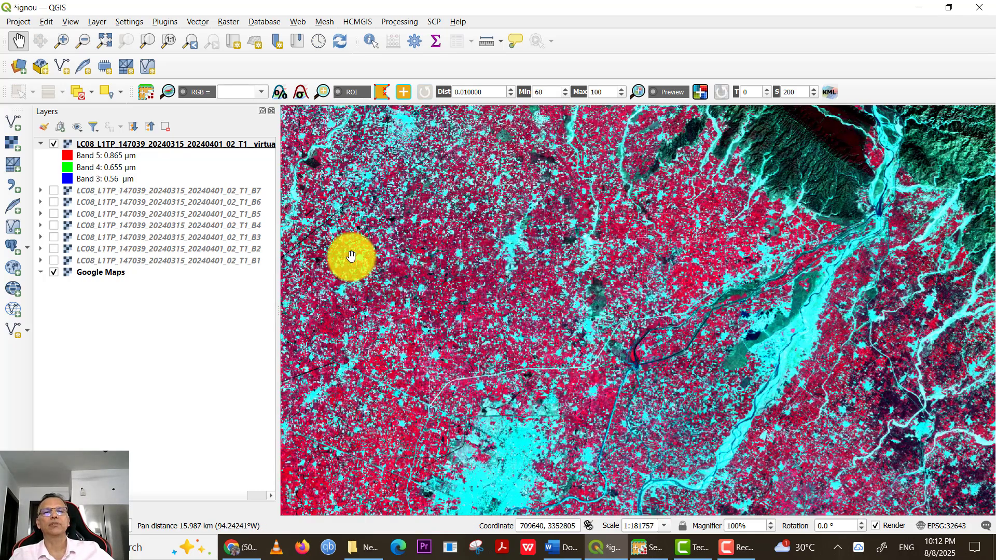
{"action": "left_click_drag", "start_coordinate": [380, 234], "coordinate": [556, 296]}
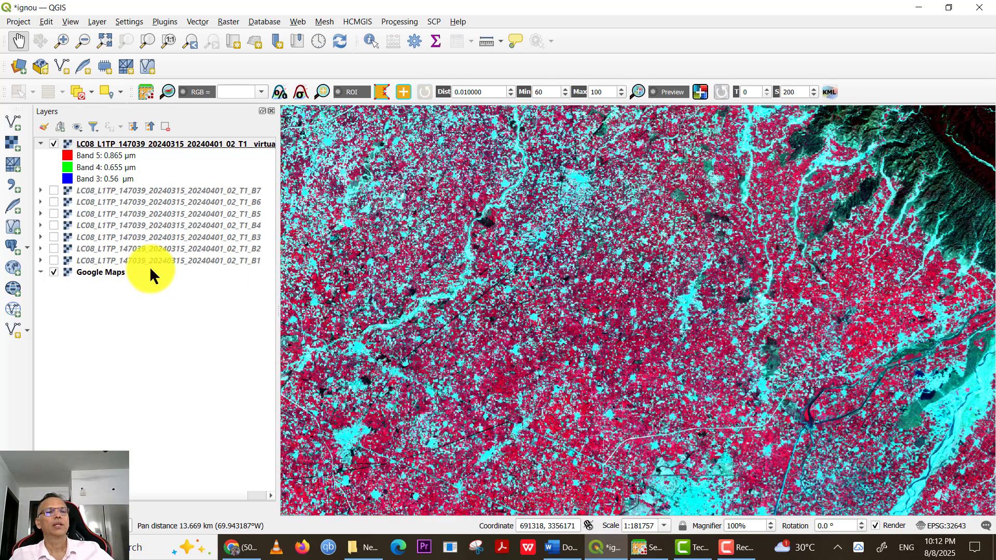
{"action": "left_click", "coordinate": [54, 144]}
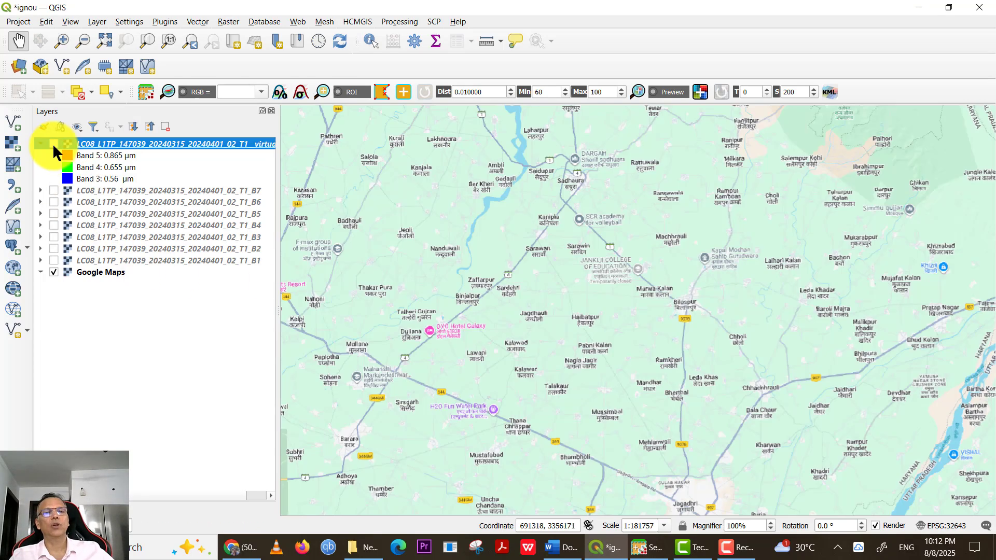
{"action": "left_click", "coordinate": [54, 143]}
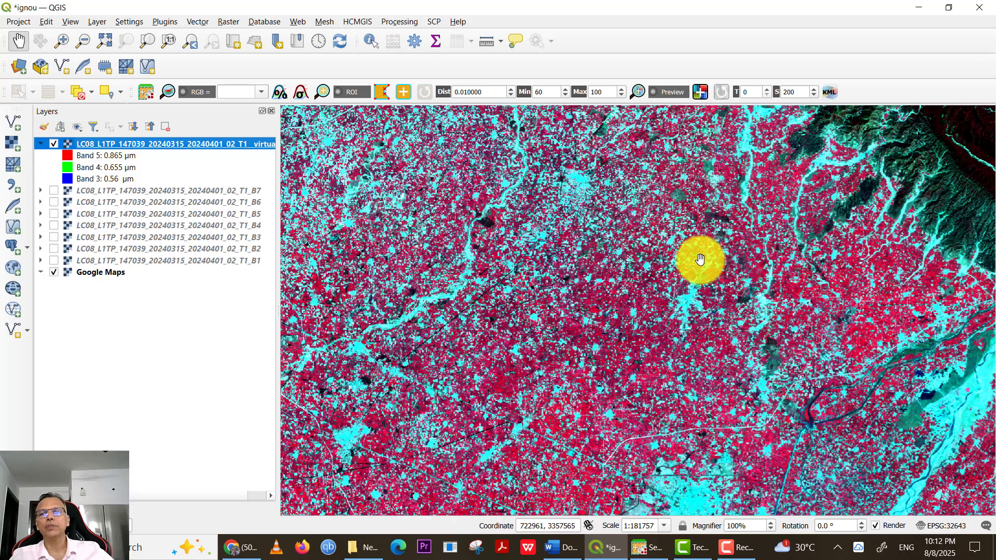
{"action": "scroll", "coordinate": [700, 314], "scroll_direction": "down", "scroll_amount": 1}
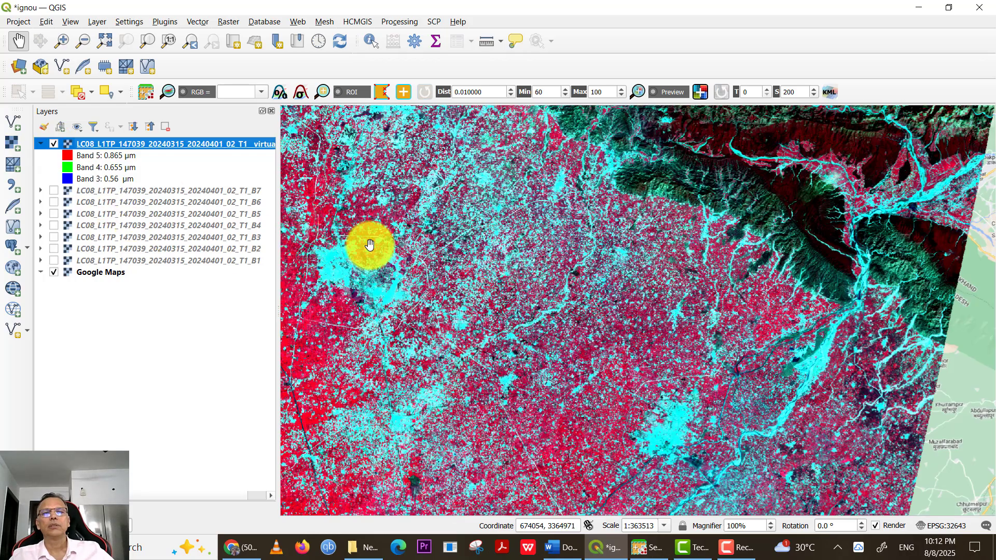
- Collapse and hide the virtual raster composite, and locate Chandigarh and Sukhna Lake on the Google Maps basemap
{"action": "left_click", "coordinate": [41, 143]}
{"action": "left_click", "coordinate": [54, 144]}
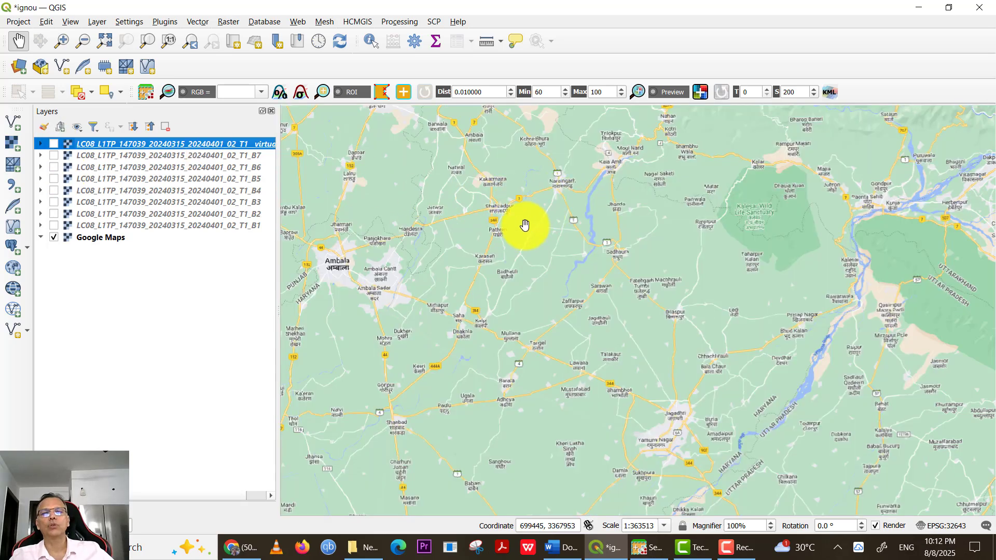
{"action": "left_click_drag", "start_coordinate": [436, 197], "coordinate": [511, 469]}
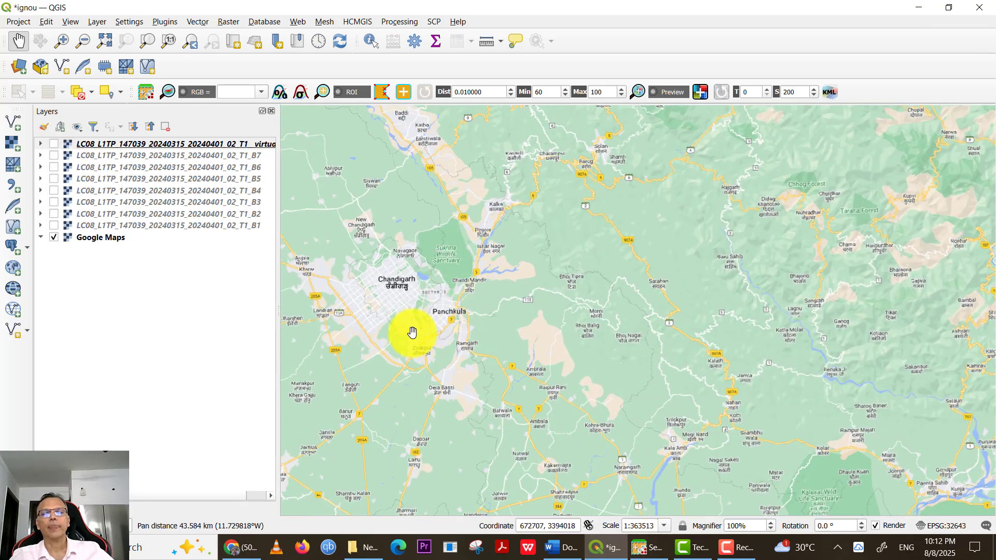
{"action": "scroll", "coordinate": [412, 332], "scroll_direction": "up", "scroll_amount": 3}
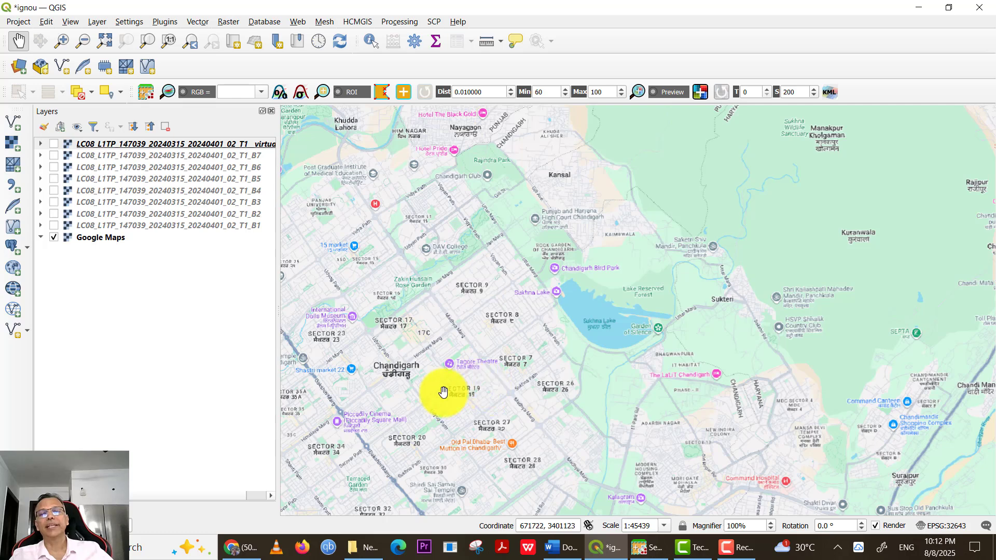
{"action": "left_click_drag", "start_coordinate": [422, 404], "coordinate": [518, 345]}
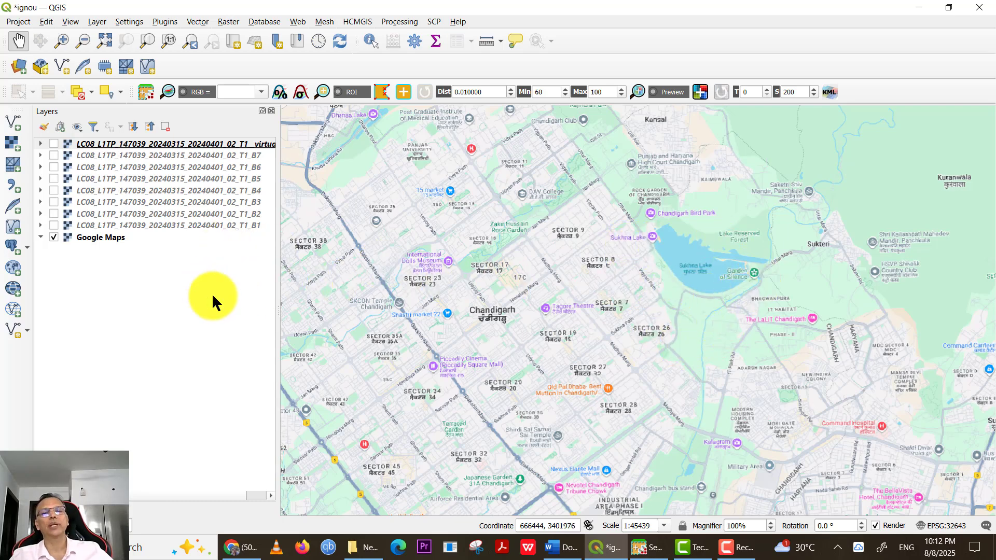
- Show the Landsat Band 1 layer over the basemap and examine Chandigarh's street grid and Sukhna Lake in it
{"action": "left_click", "coordinate": [53, 226]}
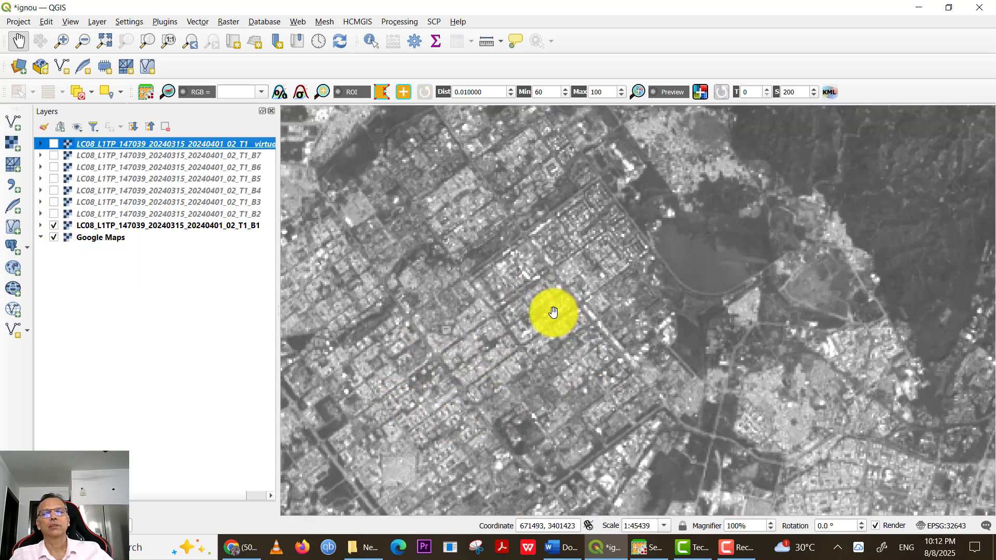
{"action": "scroll", "coordinate": [553, 313], "scroll_direction": "up", "scroll_amount": 1}
{"action": "scroll", "coordinate": [542, 312], "scroll_direction": "down", "scroll_amount": 1}
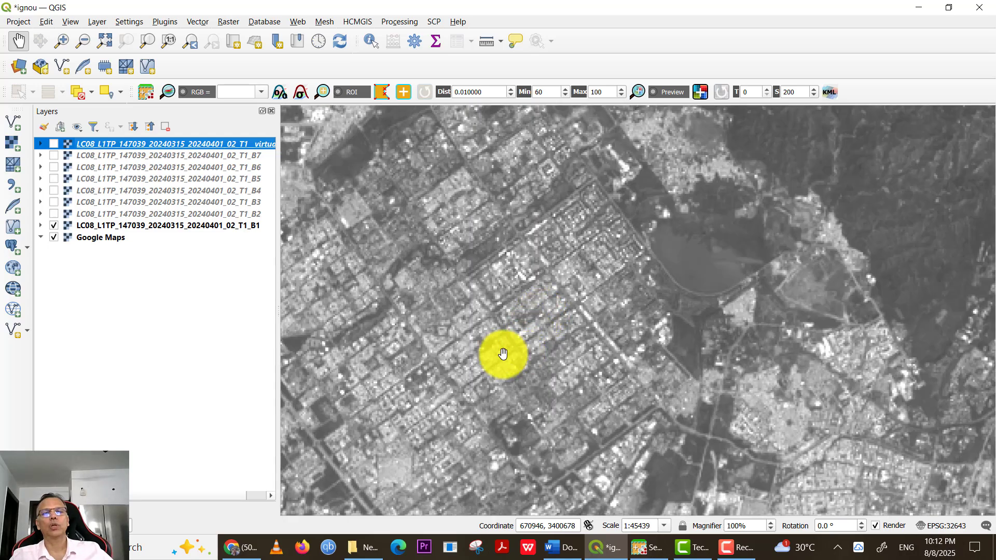
{"action": "left_click_drag", "start_coordinate": [503, 349], "coordinate": [607, 313]}
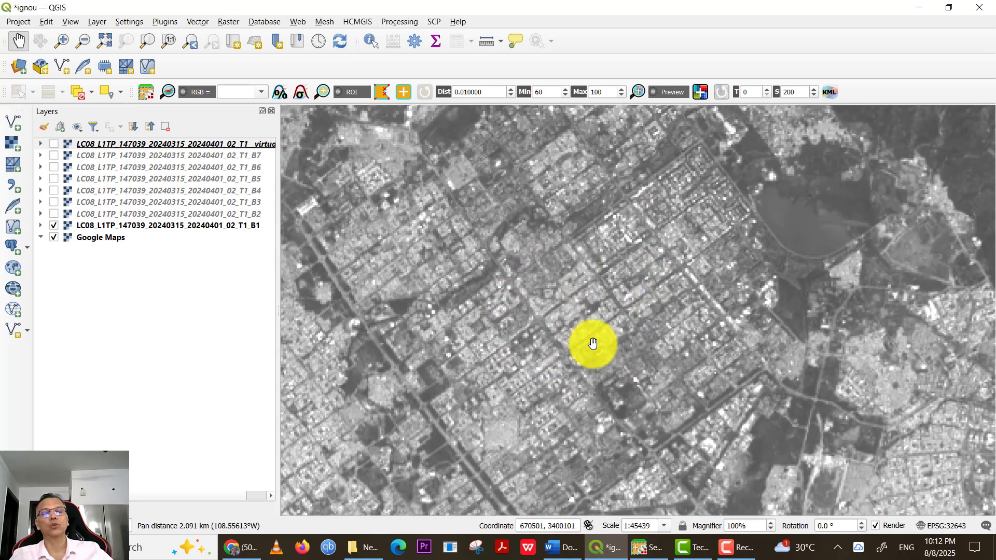
- Turn on Bands 2, 3 and 4 one after another to compare the lake and built-up area in the visible bands
{"action": "left_click", "coordinate": [54, 211]}
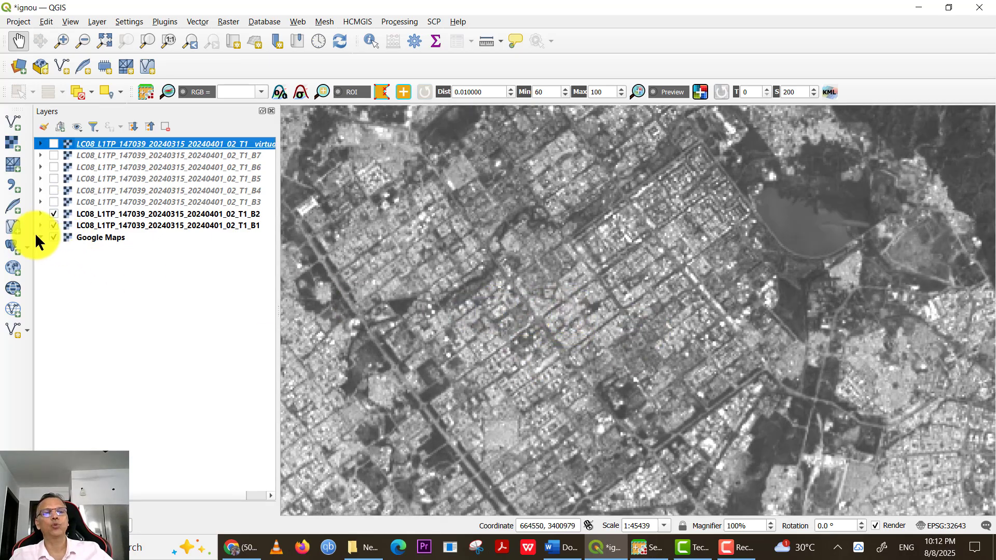
{"action": "left_click", "coordinate": [53, 202]}
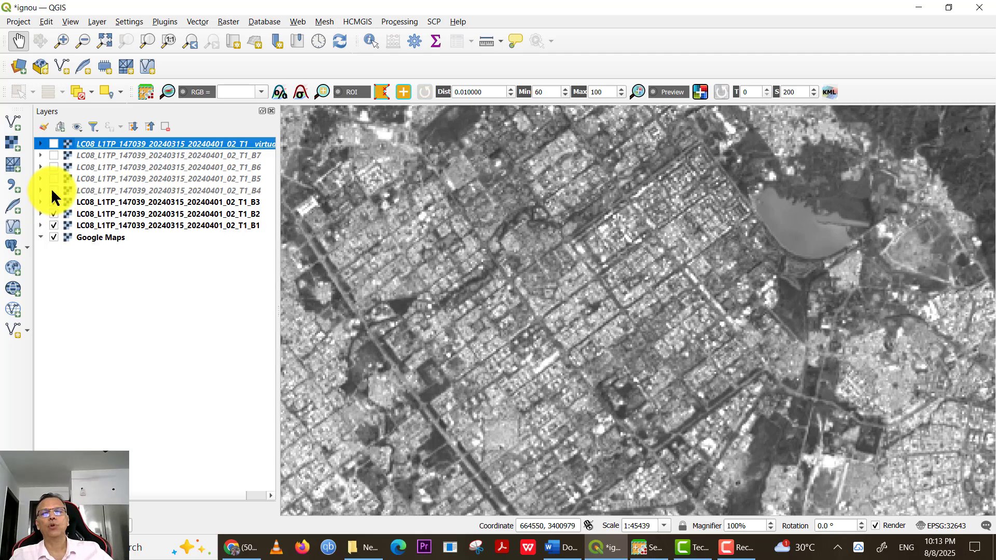
{"action": "left_click", "coordinate": [53, 190]}
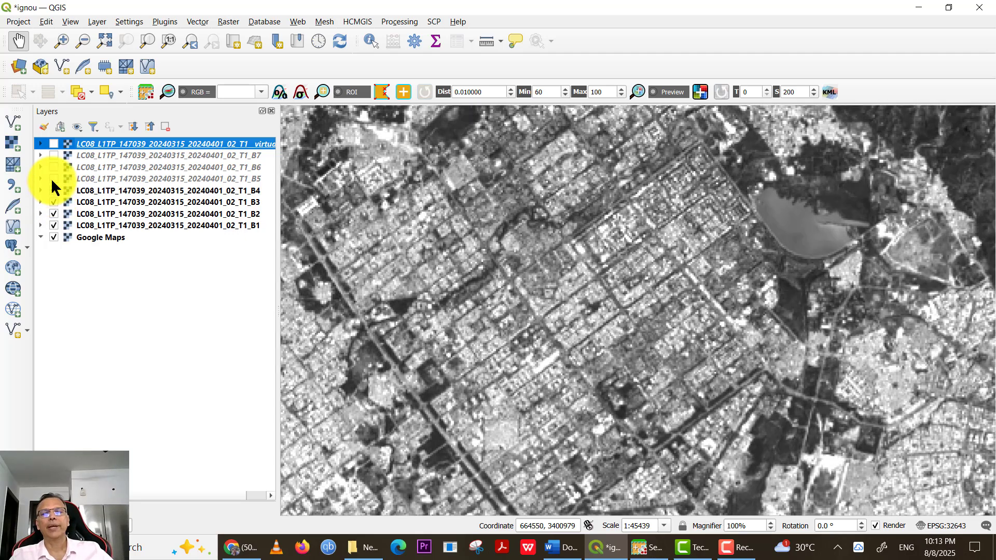
- Turn on Bands 5, 6 and 7 in turn to compare water, vegetation and built-up areas in the infrared bands
{"action": "left_click", "coordinate": [53, 179]}
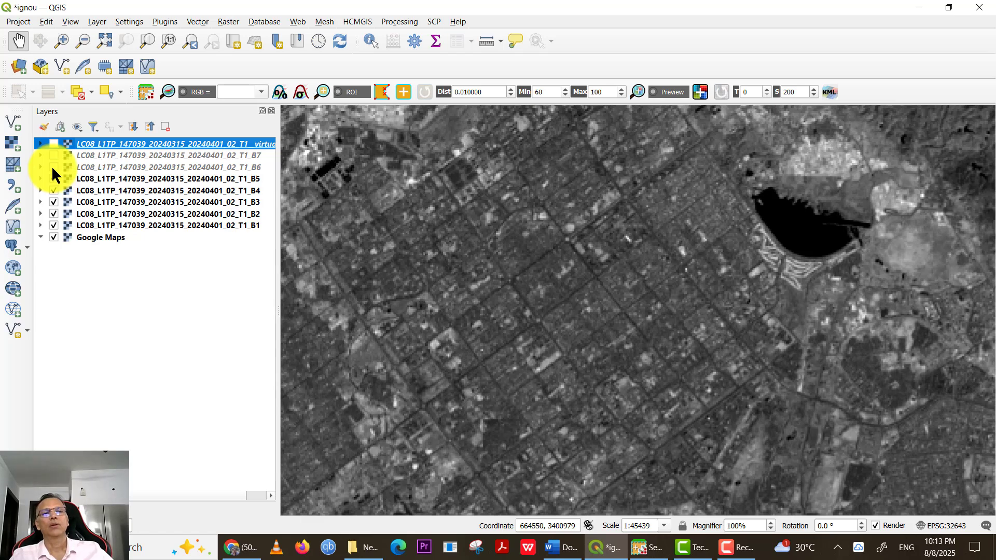
{"action": "left_click", "coordinate": [53, 167]}
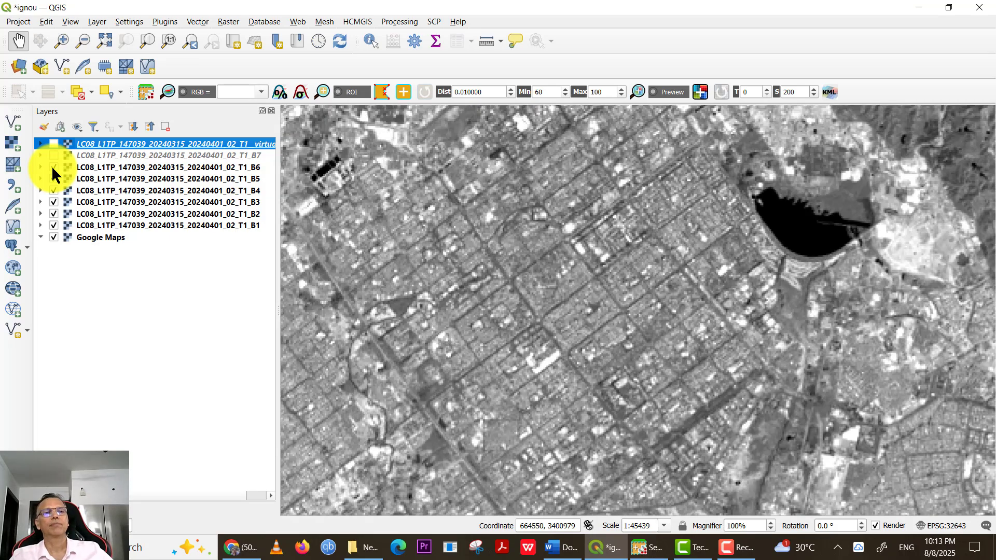
{"action": "left_click", "coordinate": [53, 157]}
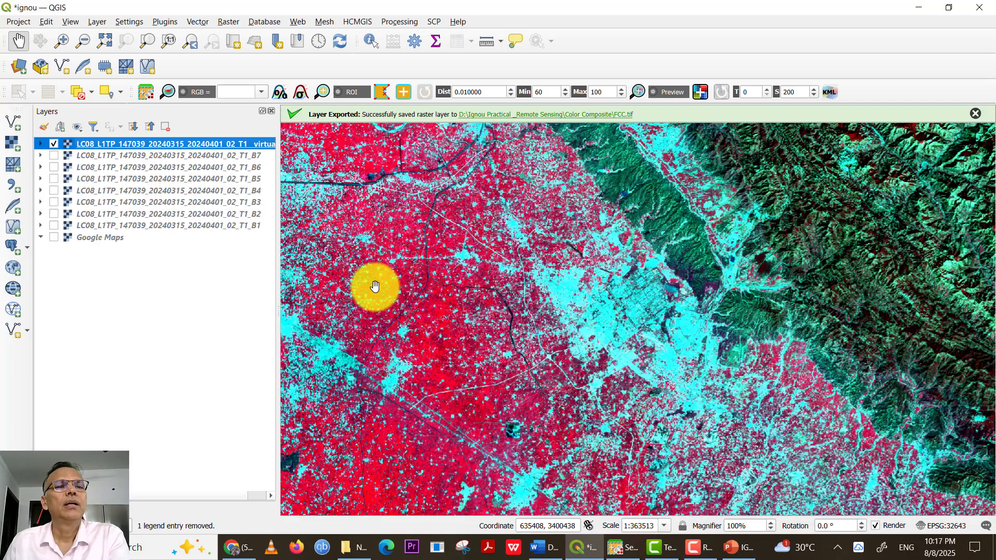
- Open the export settings for saving the virtual raster composite as a raster file
{"action": "right_click", "coordinate": [168, 144]}
{"action": "mouse_move", "coordinate": [175, 356]}
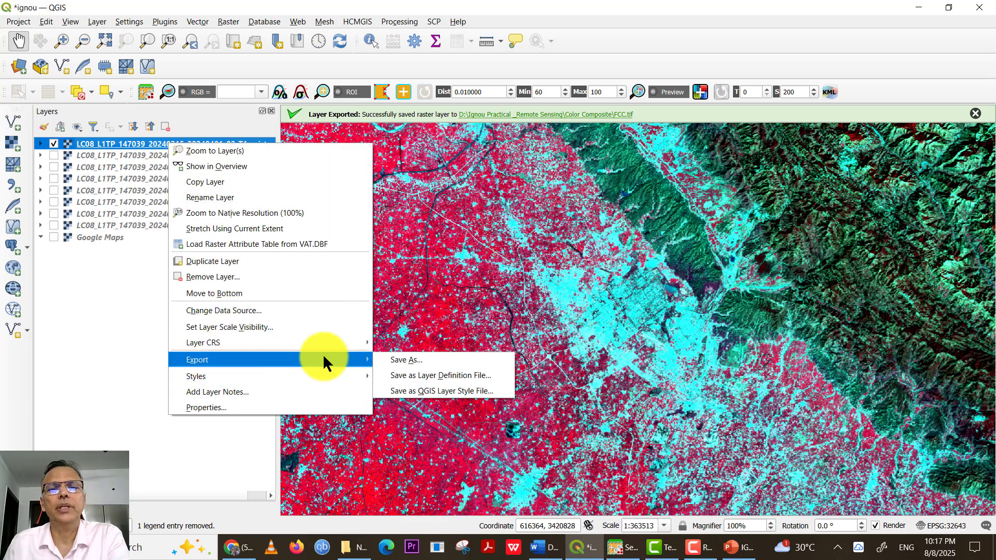
{"action": "left_click", "coordinate": [422, 359]}
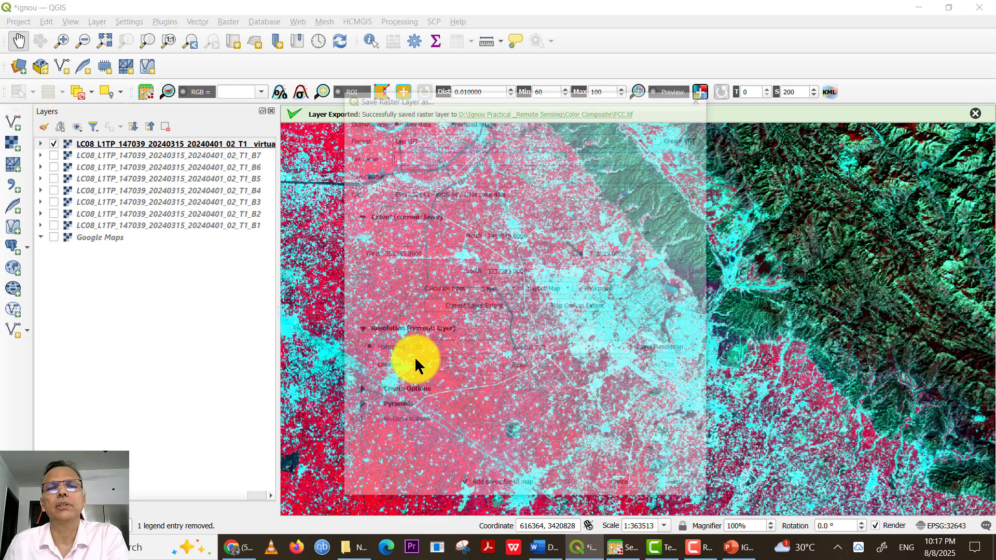